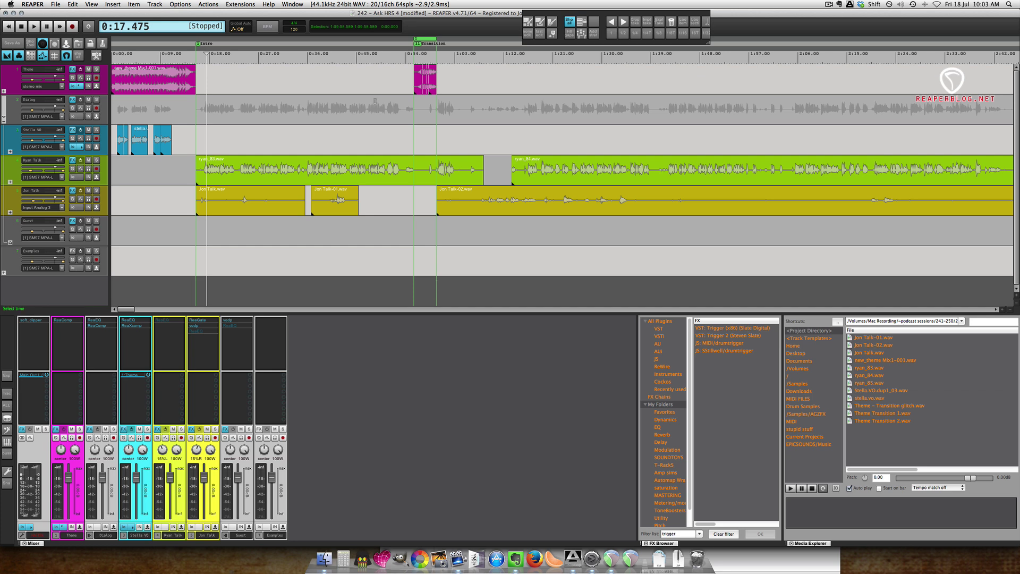
Select each track from Theme to Examples in turn, then set the edit position to 0:06.726.
click(265, 83)
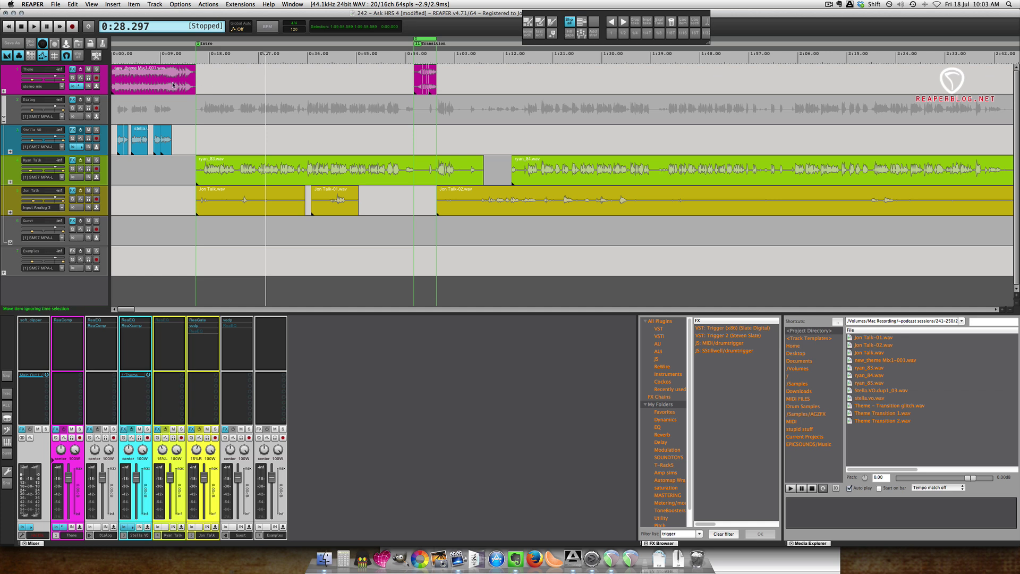
click(16, 111)
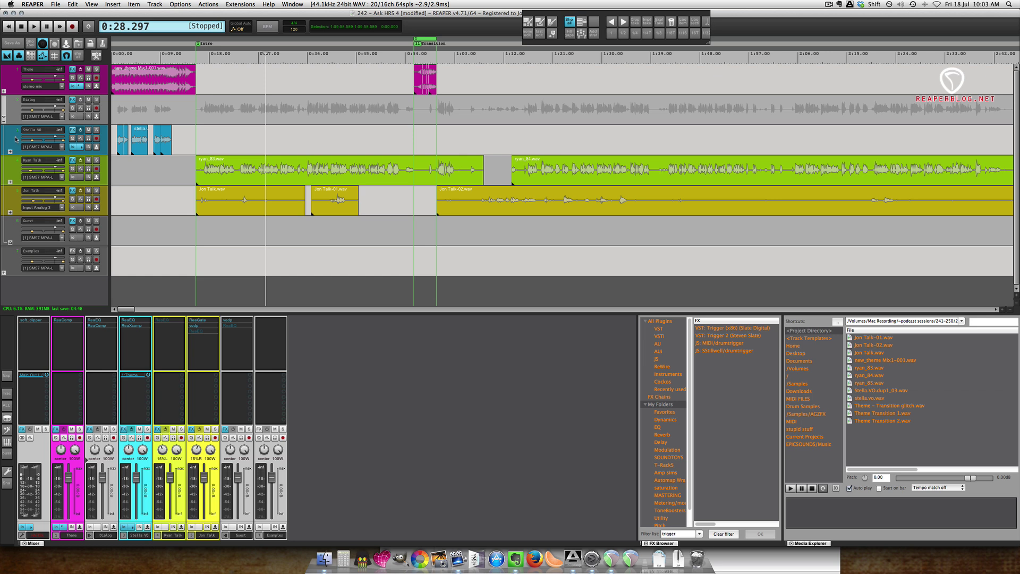
click(15, 139)
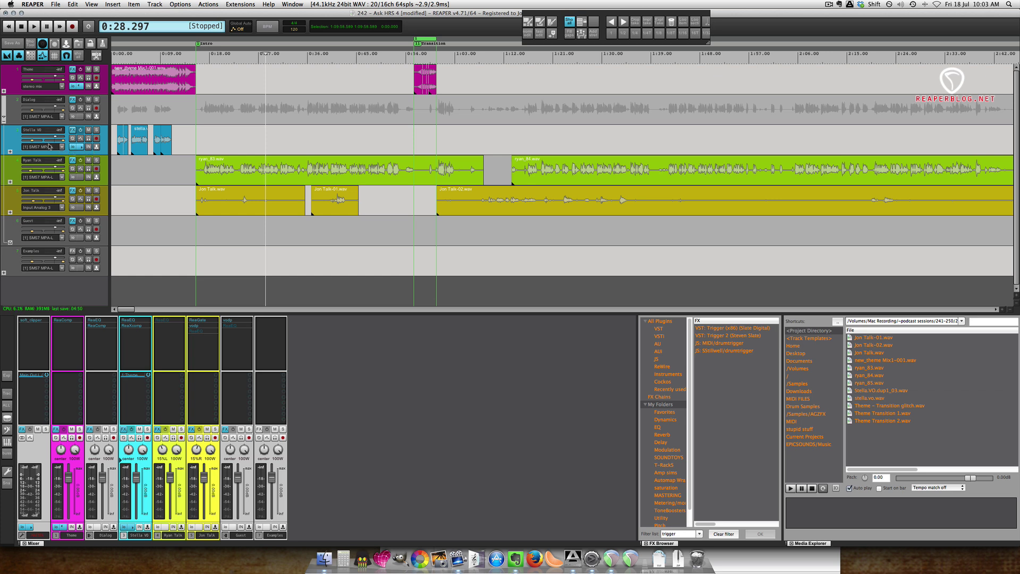
click(11, 168)
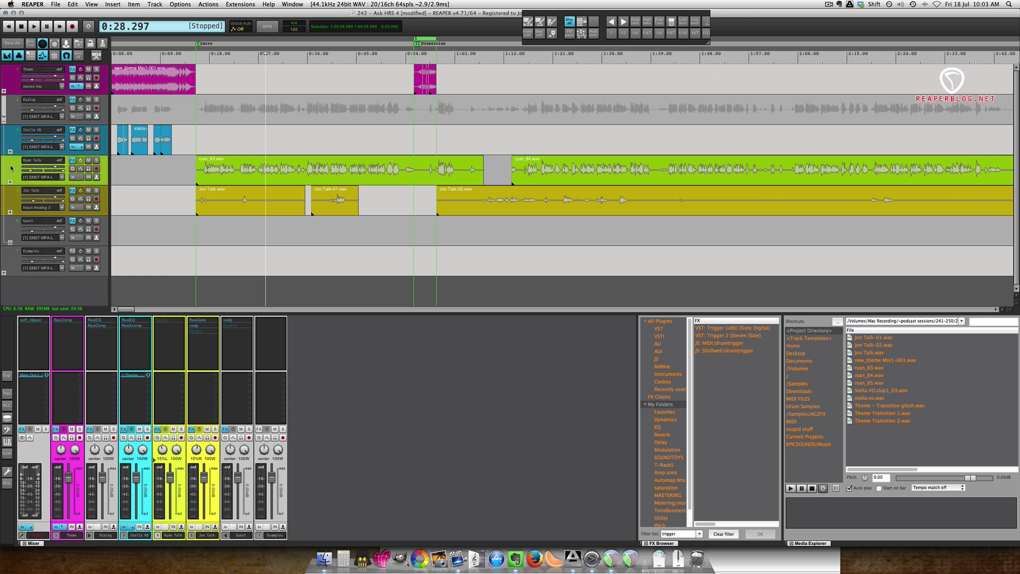
click(11, 205)
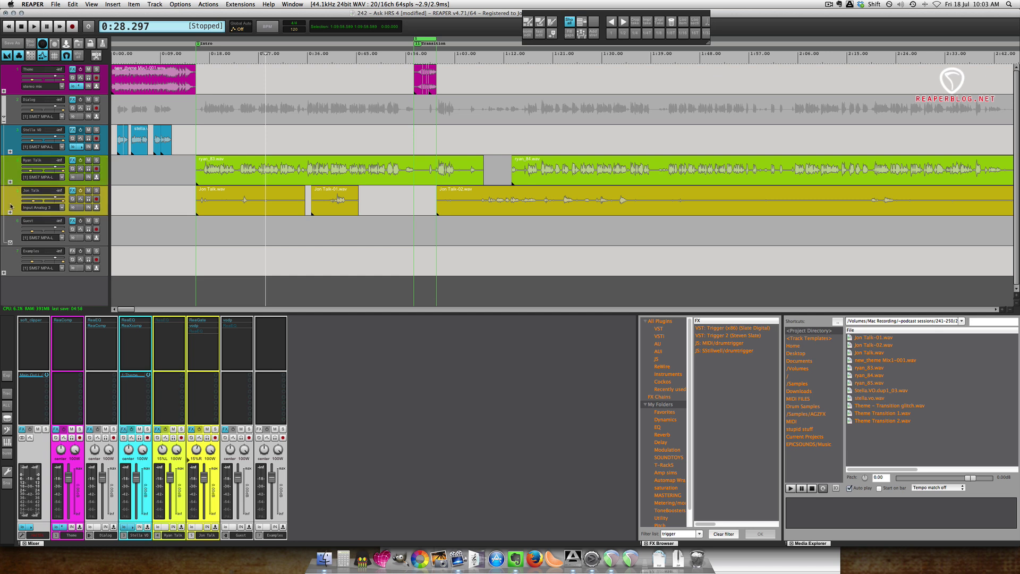
click(13, 228)
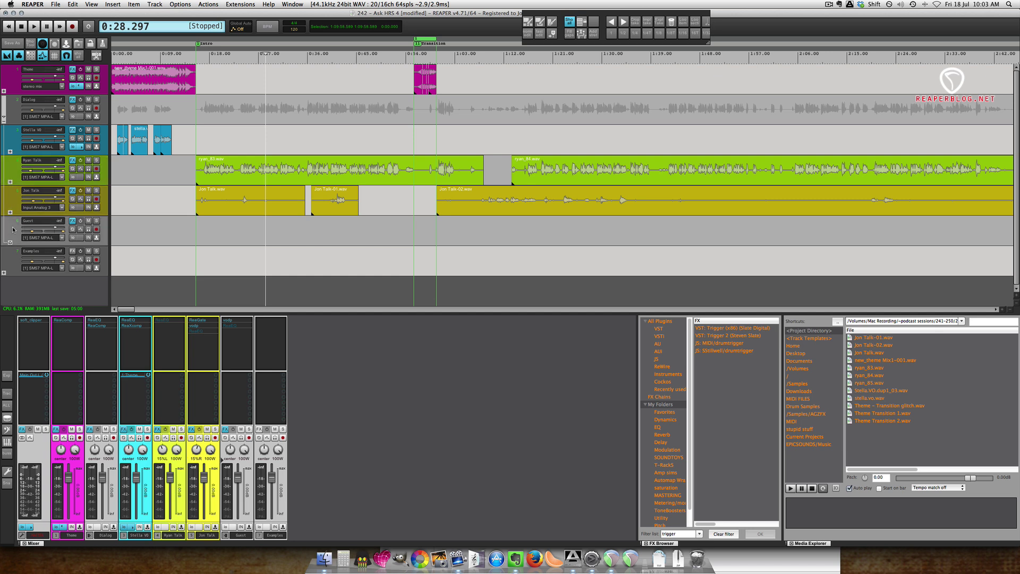
click(6, 256)
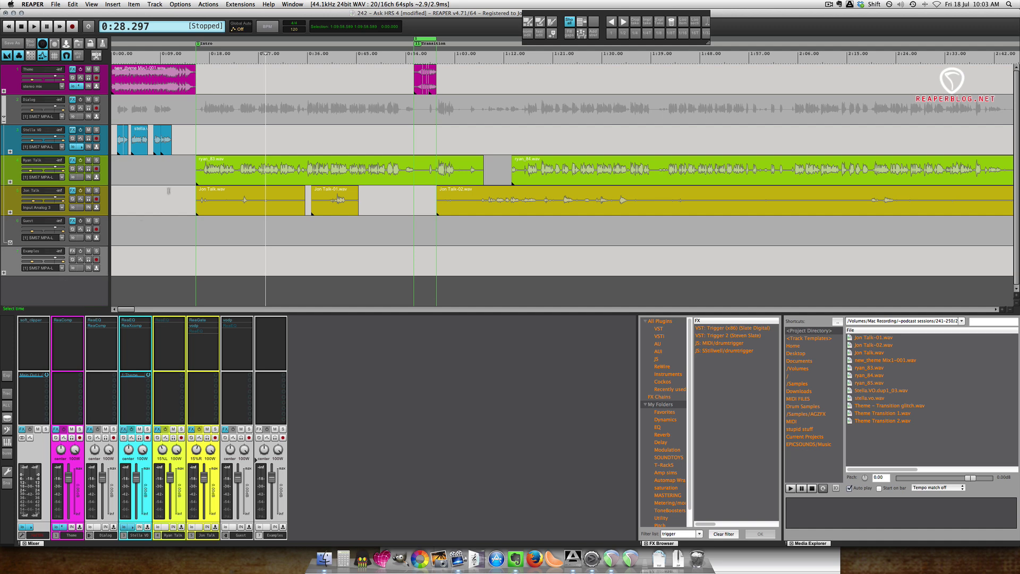
click(158, 227)
scroll(158, 230, up, 2)
scroll(158, 229, down, 2)
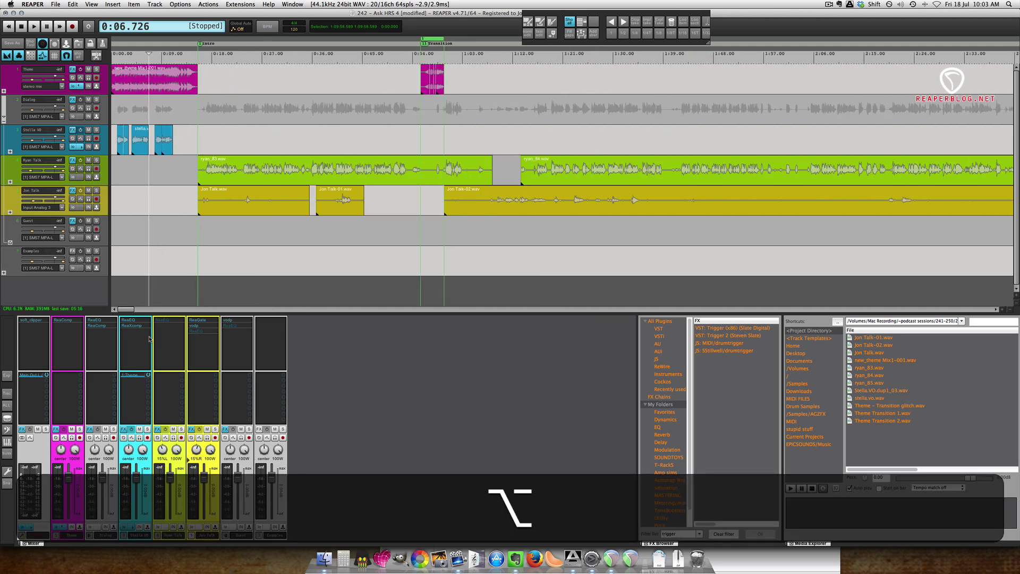
Inspect the master soft clipper, Theme compressor, Dialog ReaEQ/ReaComp and Stella VO ReaEQ/ReaXcomp.
click(32, 320)
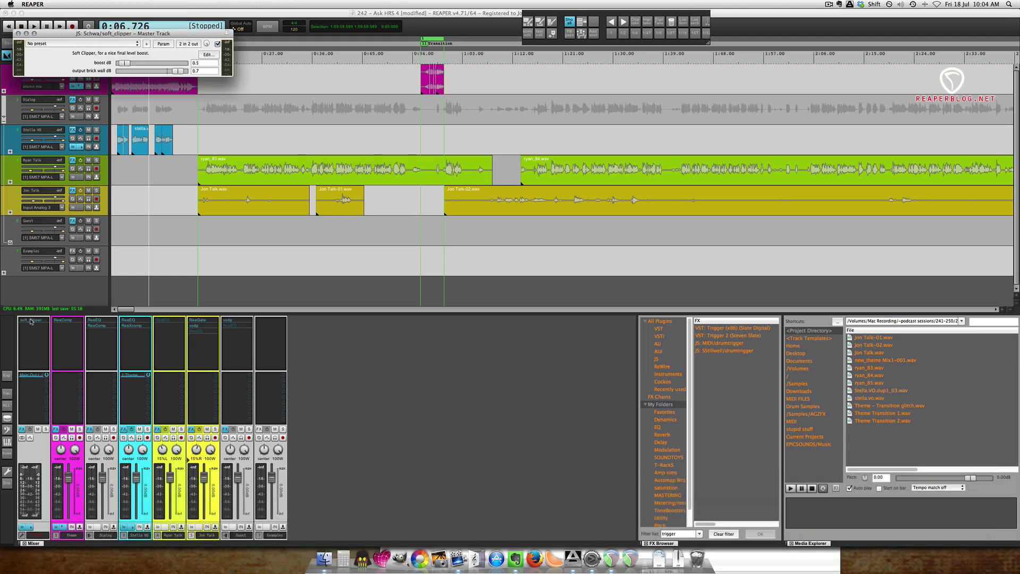
click(32, 320)
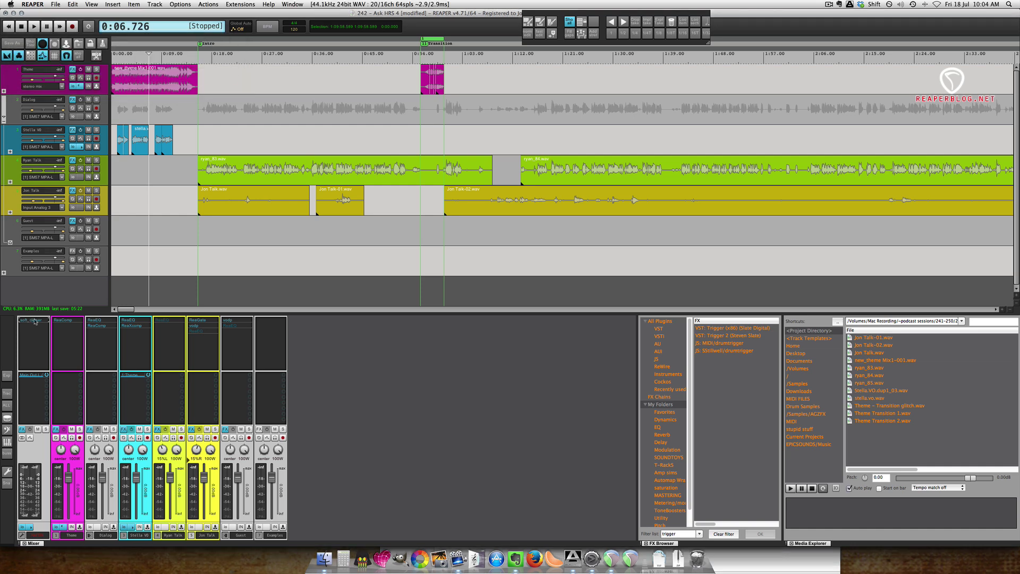
click(68, 321)
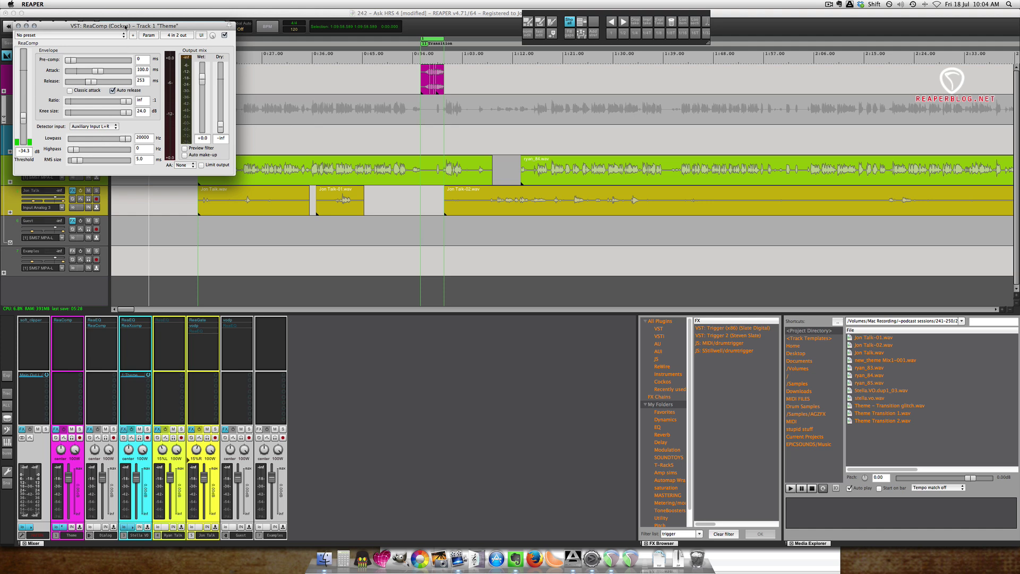
drag(125, 27, 295, 167)
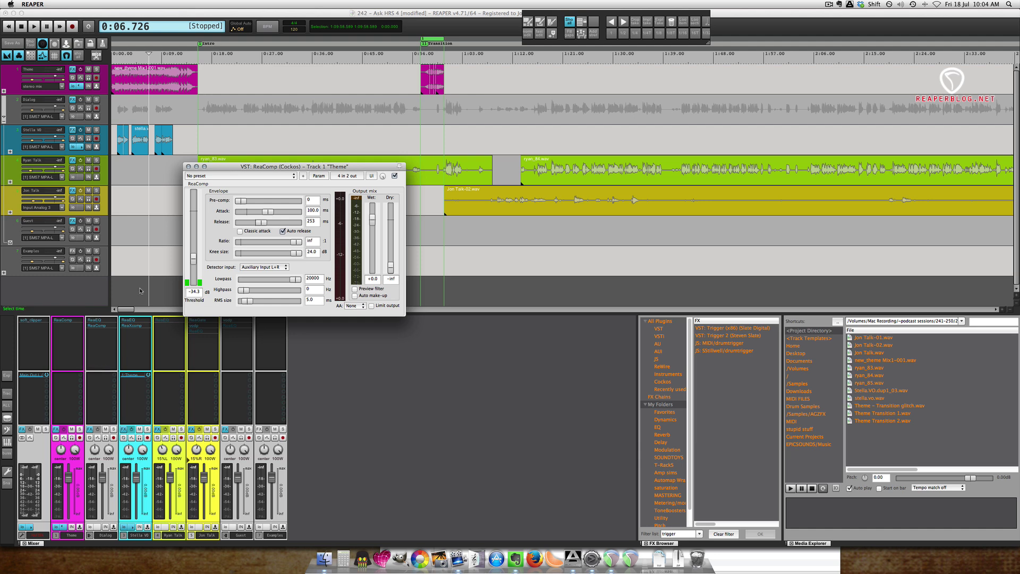
click(63, 320)
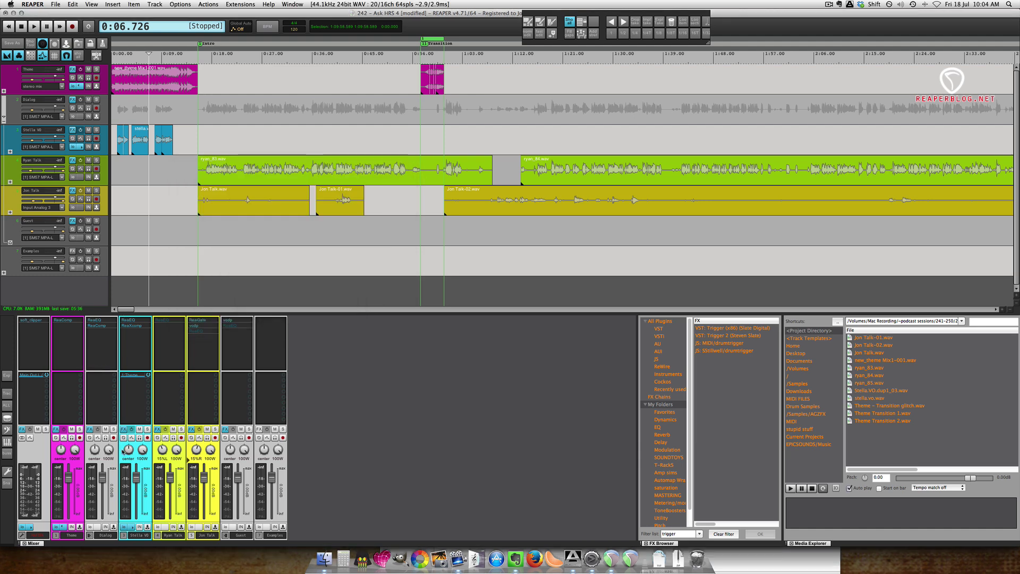
click(100, 321)
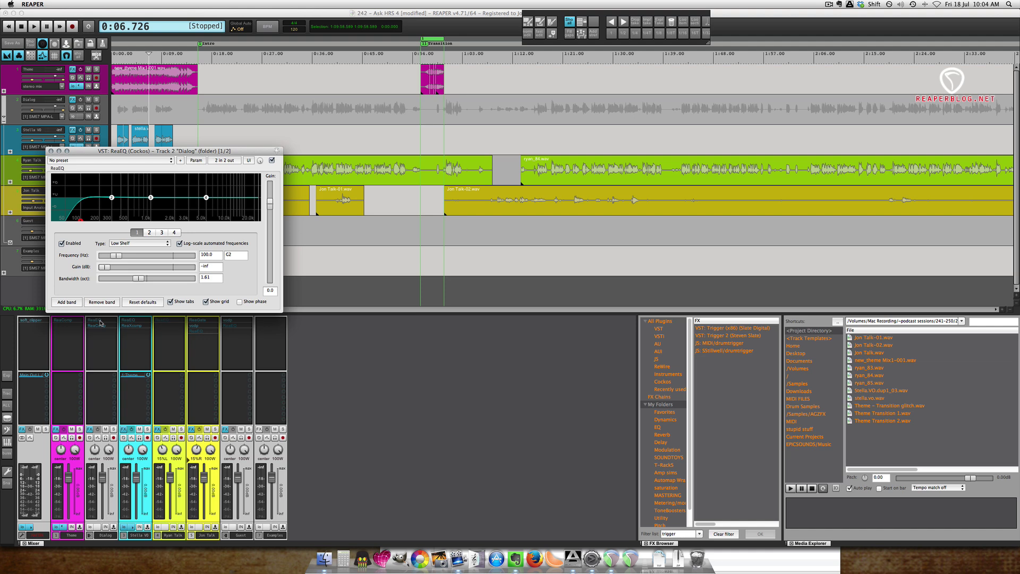
click(100, 322)
click(102, 326)
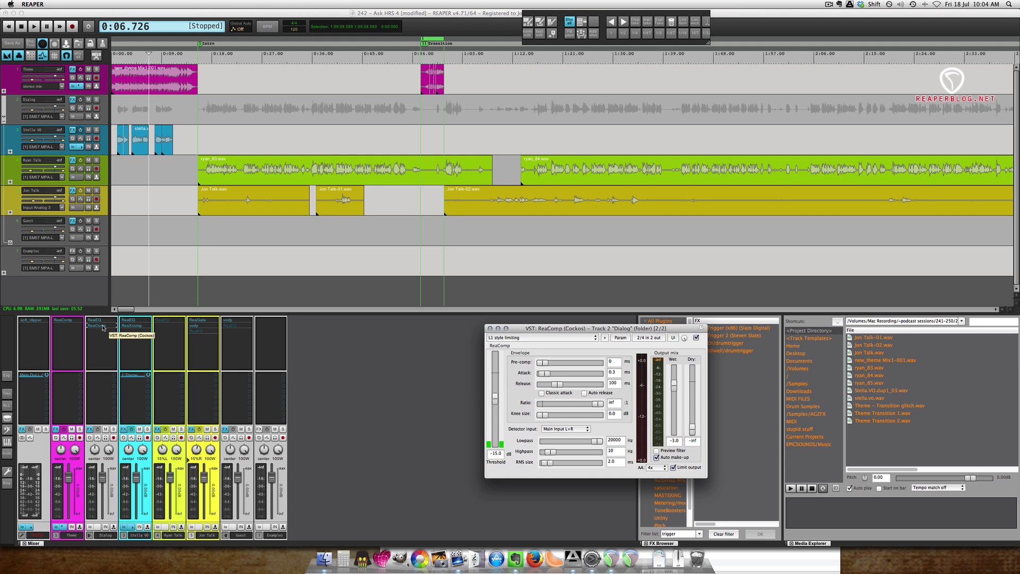
click(129, 320)
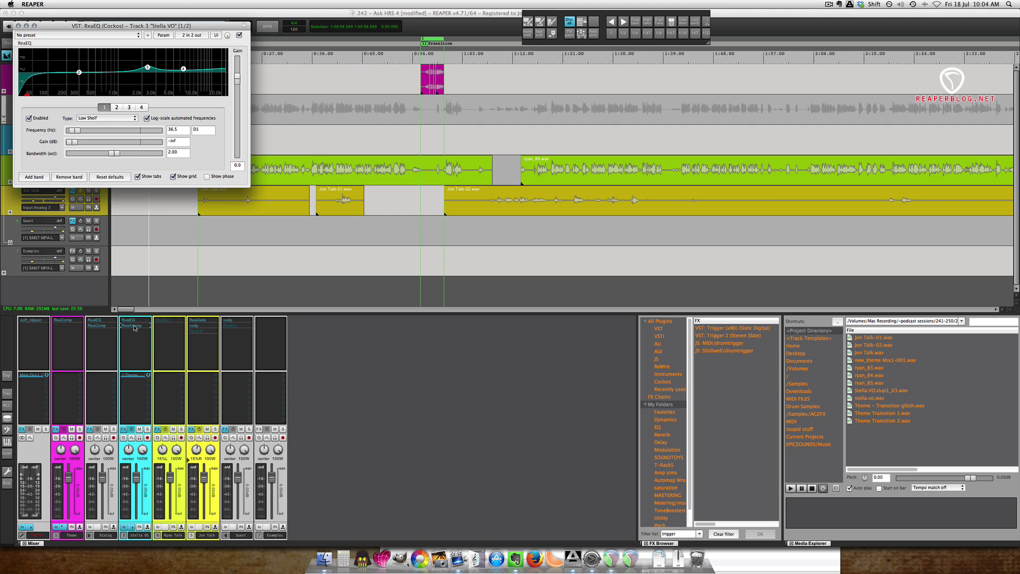
click(137, 326)
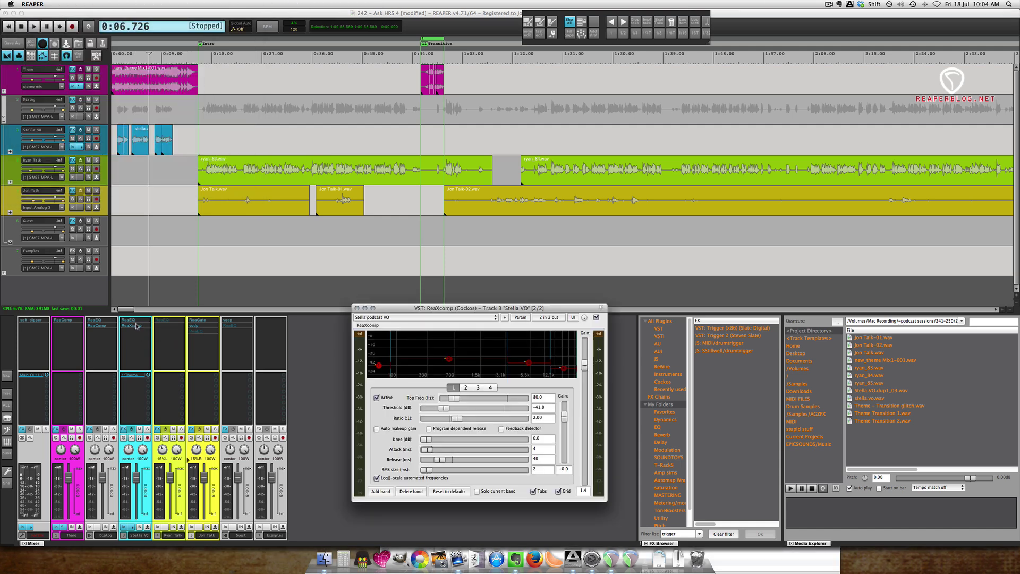
Copy Ryan Talk's bypassed ReaEQ onto Jon Talk, and open Jon Talk's ReaGate and enlarged vodp windows.
click(172, 322)
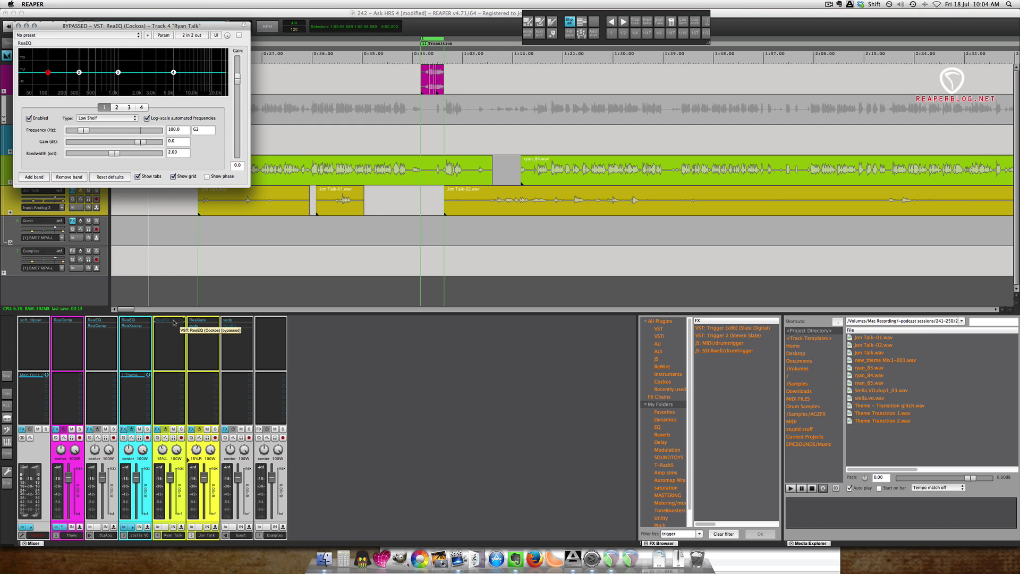
drag(173, 322, 189, 324)
click(202, 322)
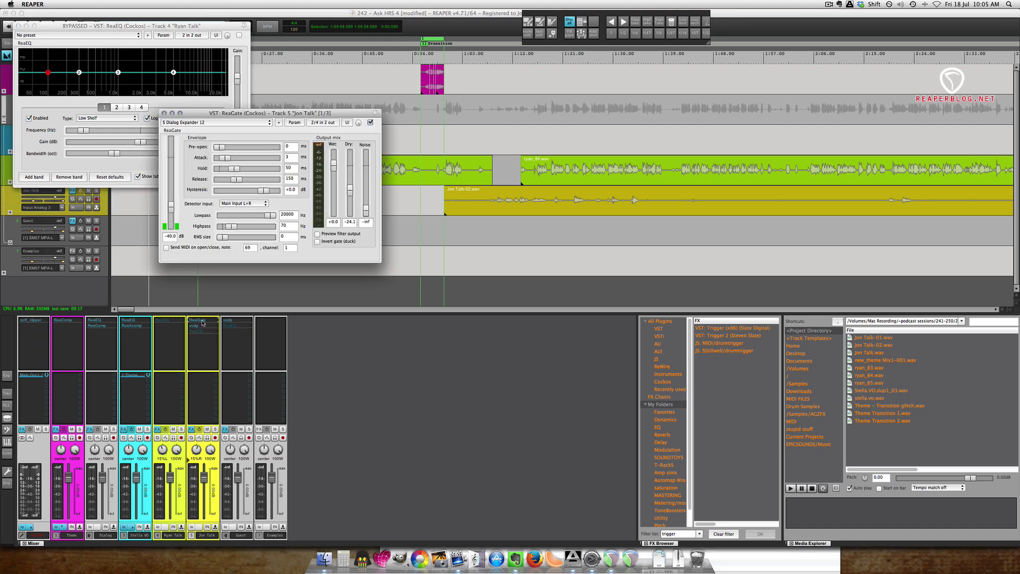
click(201, 325)
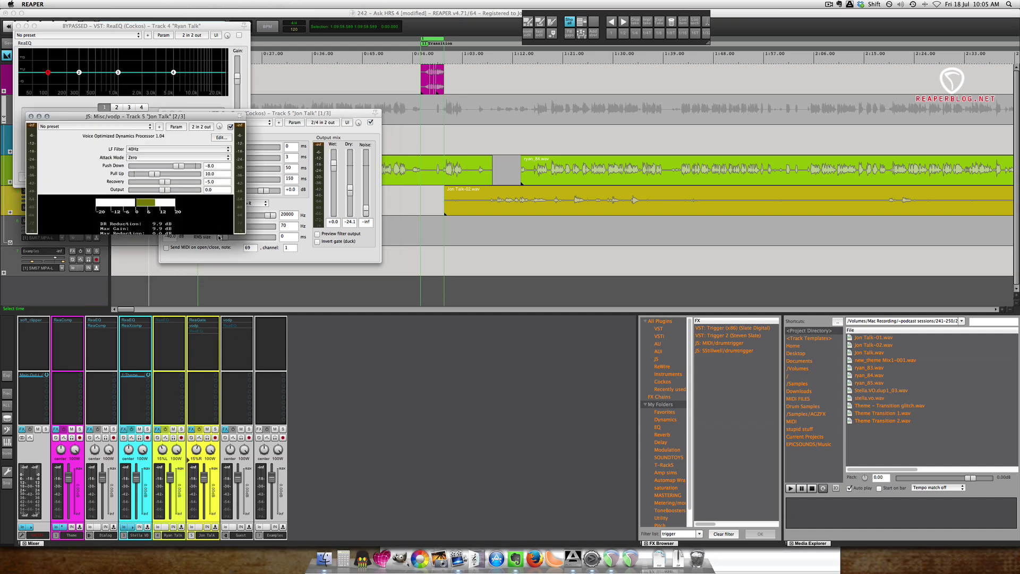
drag(218, 233, 217, 276)
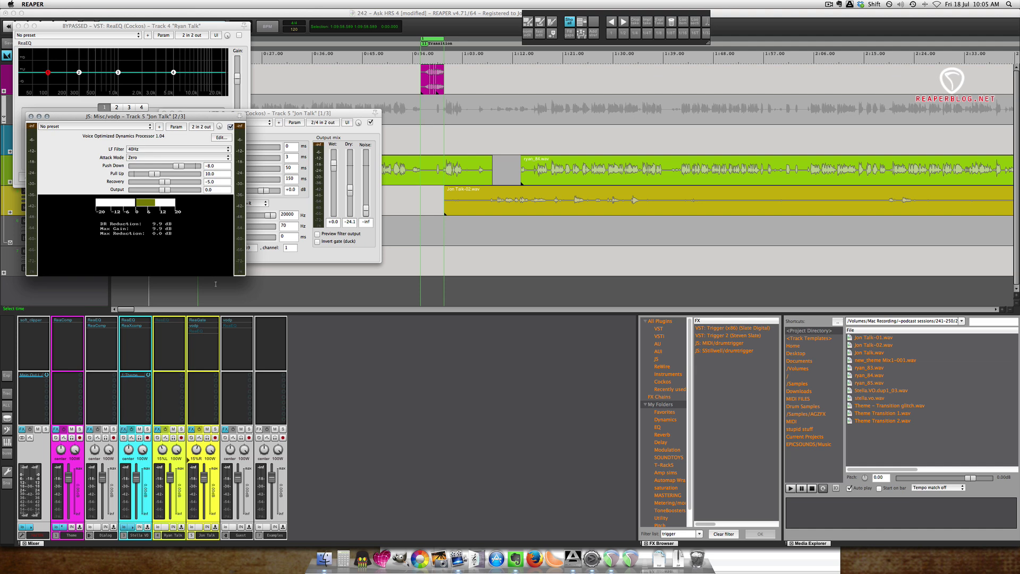
click(210, 332)
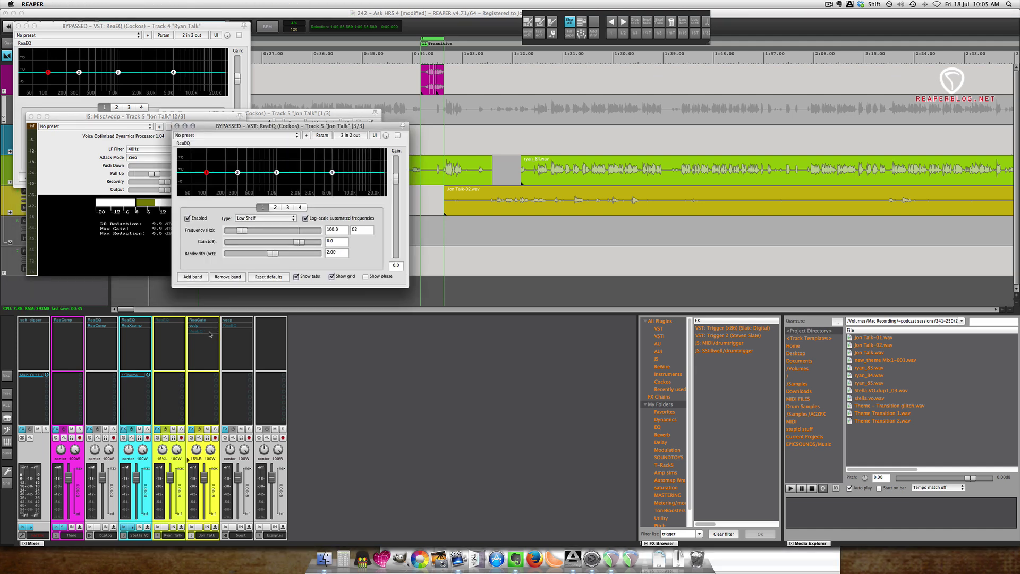
click(210, 332)
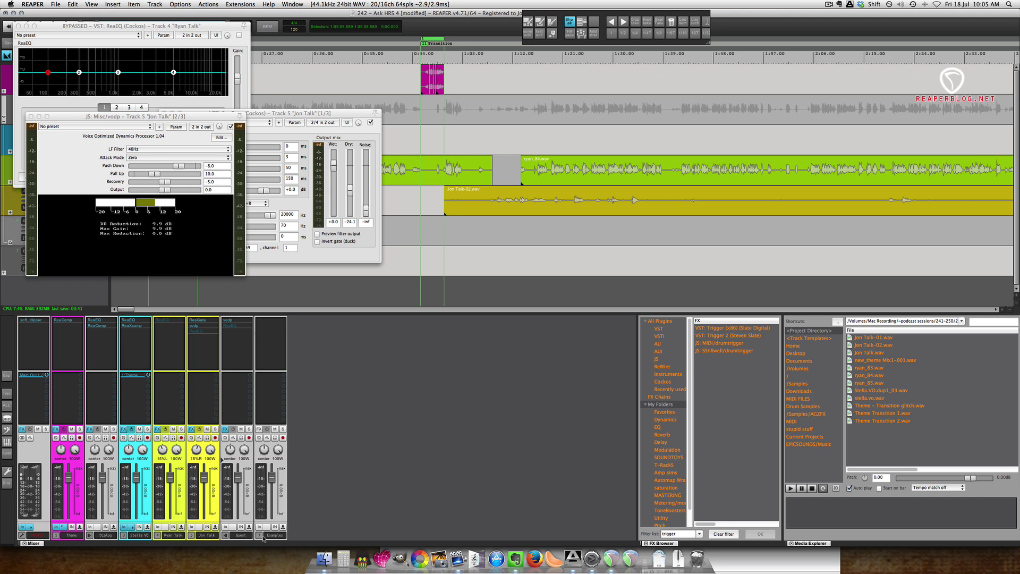
key(shift)
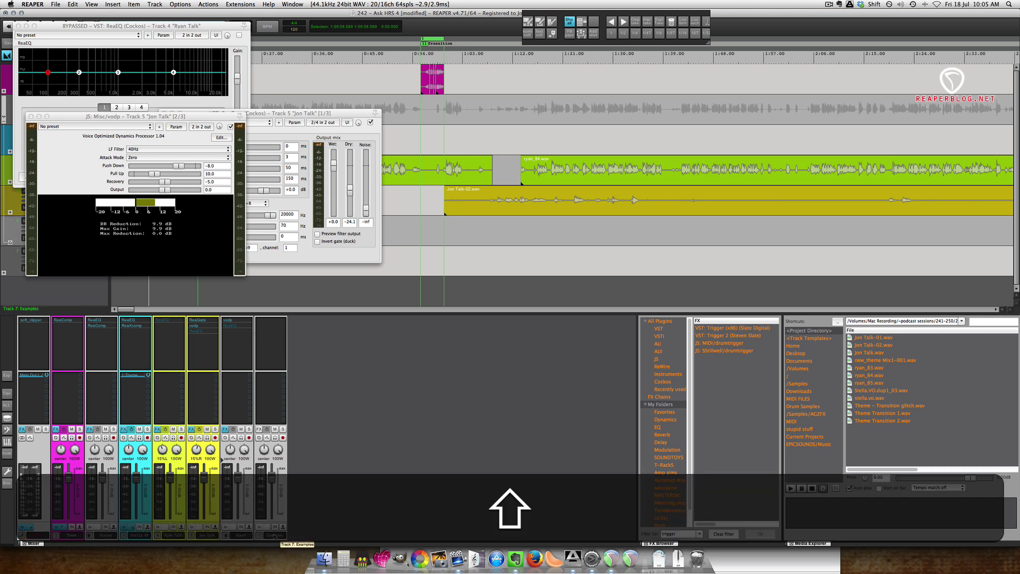
key(shift+Delete)
key(Return)
key(1)
key(alt+1)
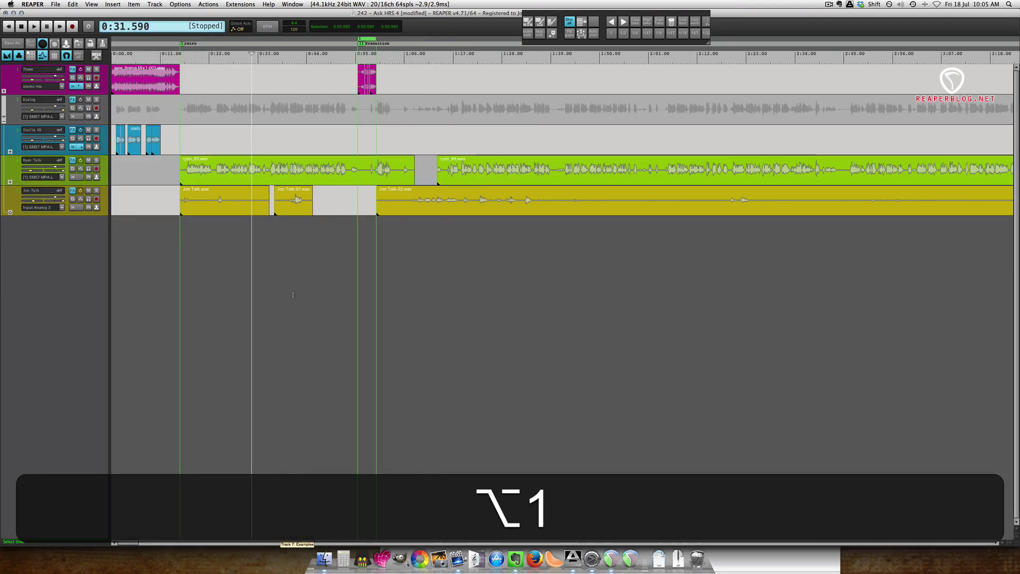
scroll(294, 298, up, 2)
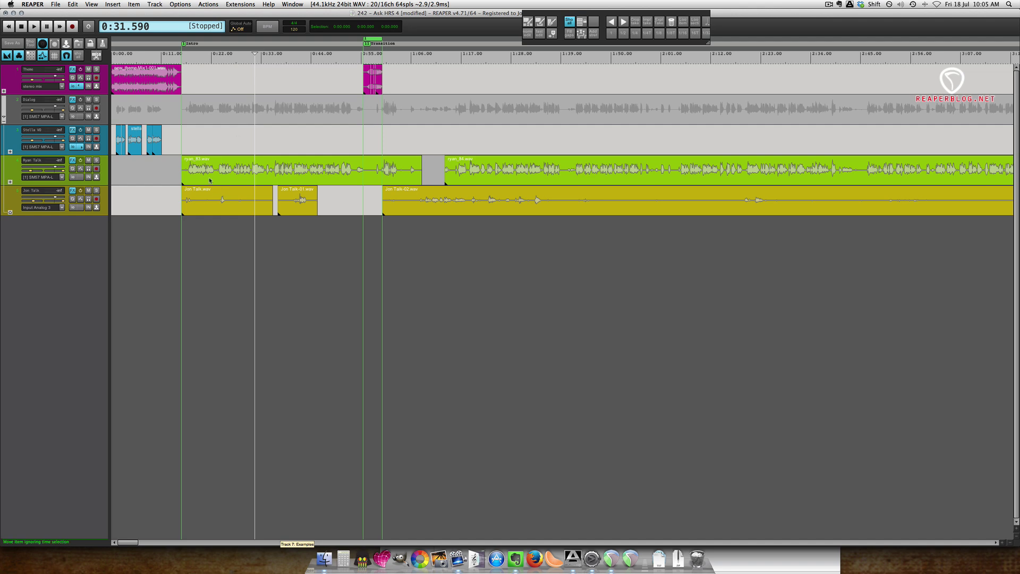
click(215, 210)
click(220, 207)
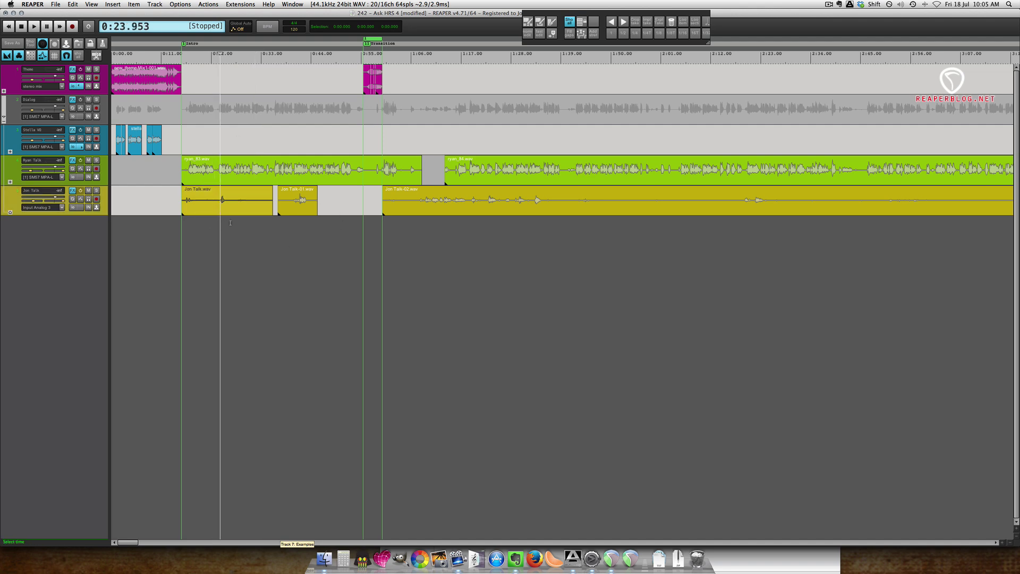
click(219, 54)
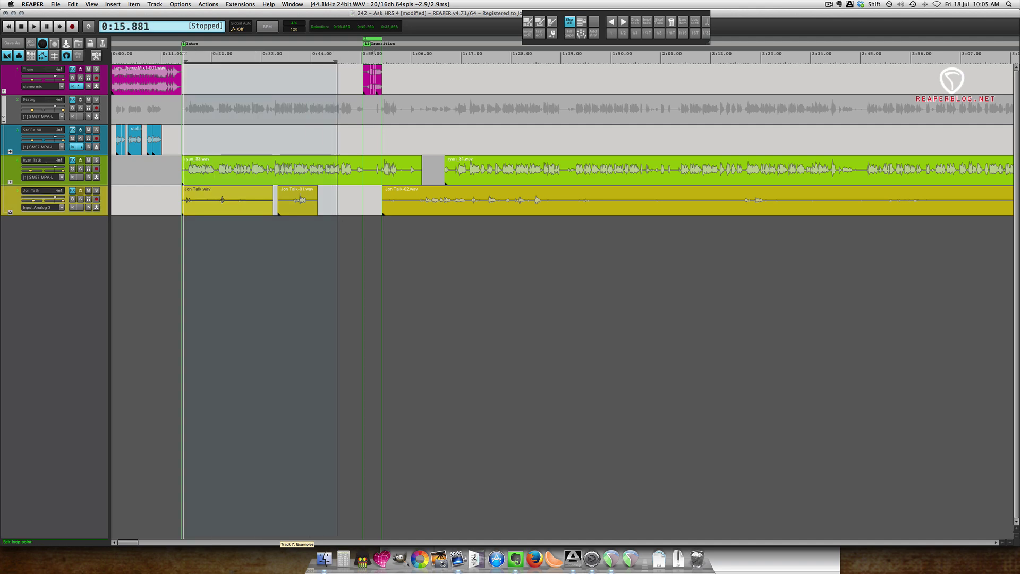
click(364, 54)
drag(364, 54, 383, 53)
click(526, 59)
scroll(525, 62, down, 10)
scroll(525, 62, down, 6)
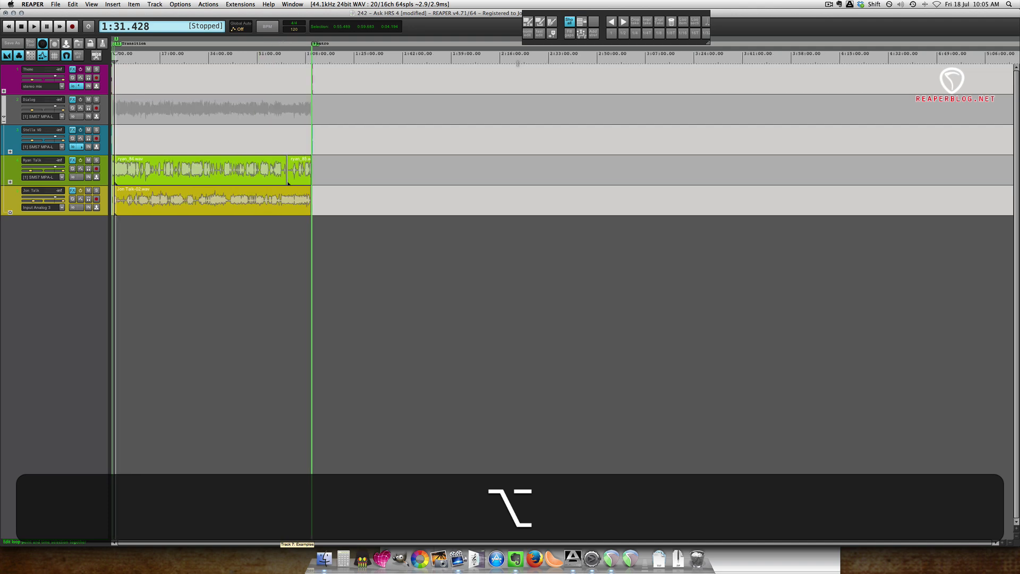
click(305, 54)
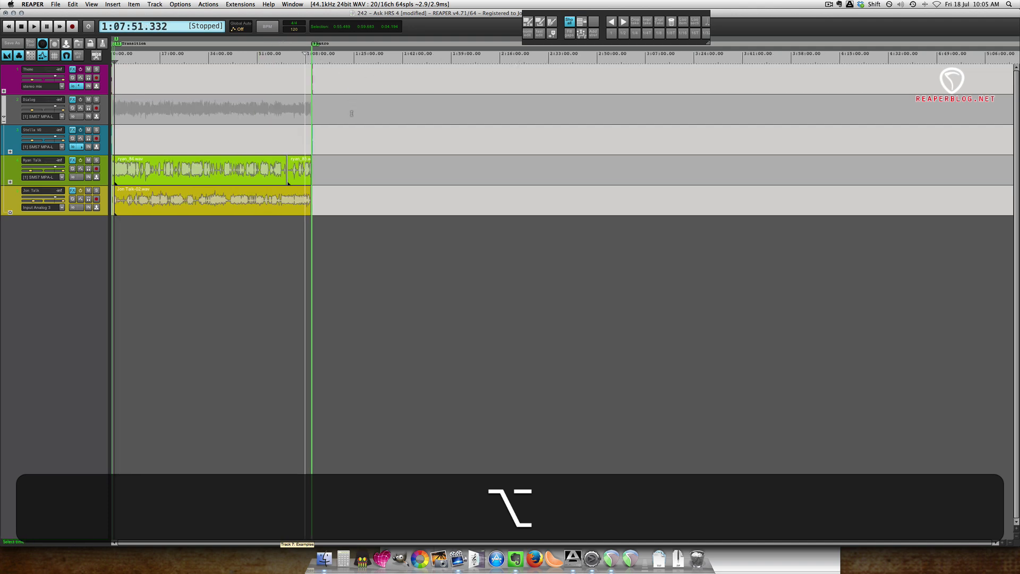
scroll(353, 85, up, 6)
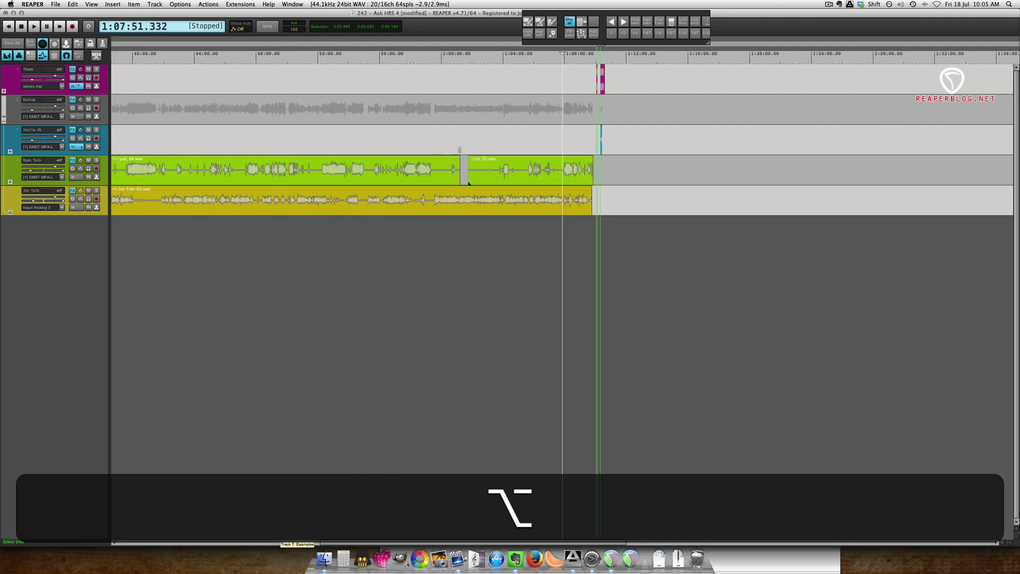
click(459, 144)
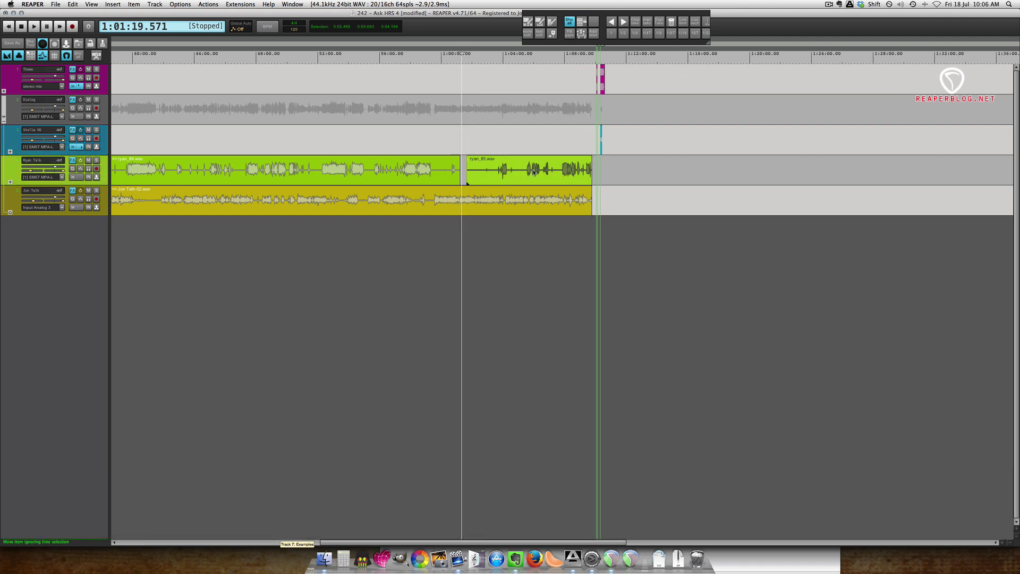
scroll(431, 152, right, 5)
scroll(458, 174, up, 10)
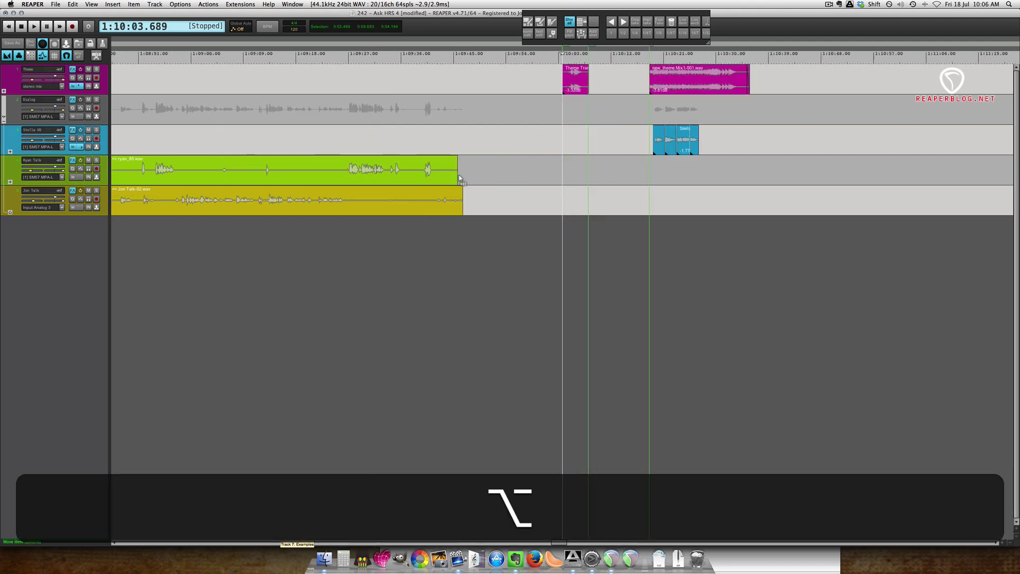
scroll(458, 174, right, 5)
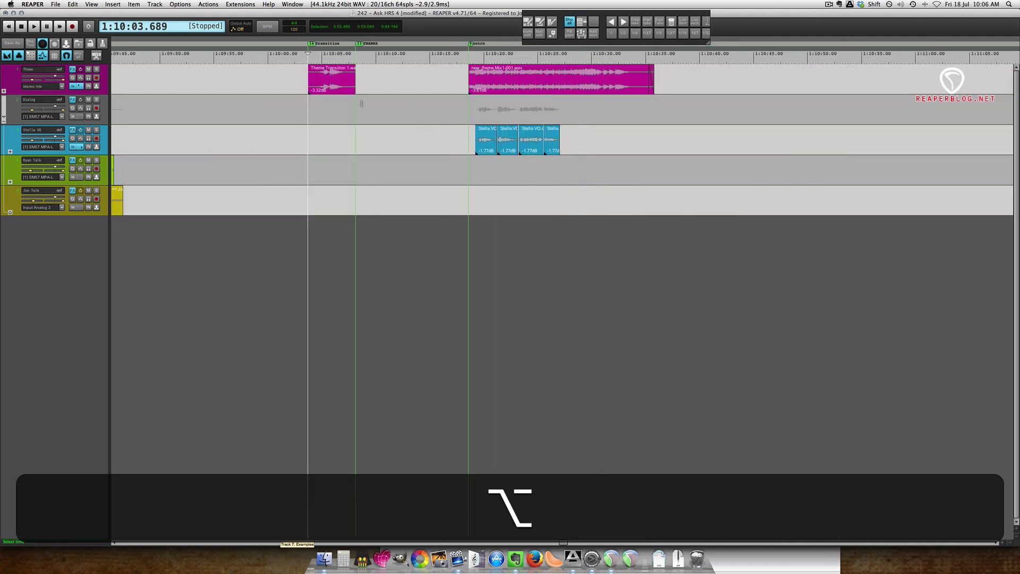
drag(358, 132, 669, 133)
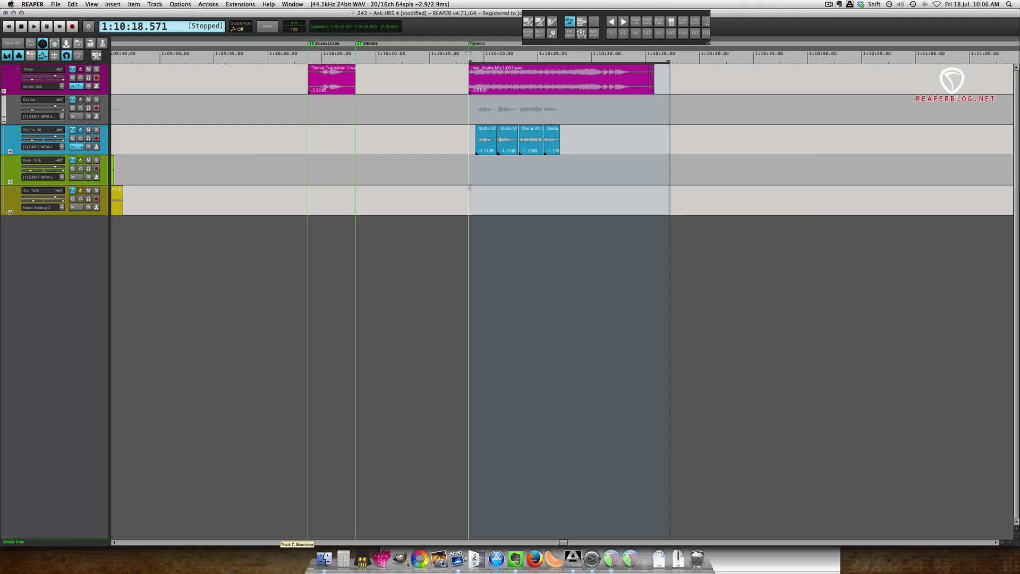
click(454, 192)
scroll(454, 192, down, 3)
scroll(454, 191, down, 2)
key(Escape)
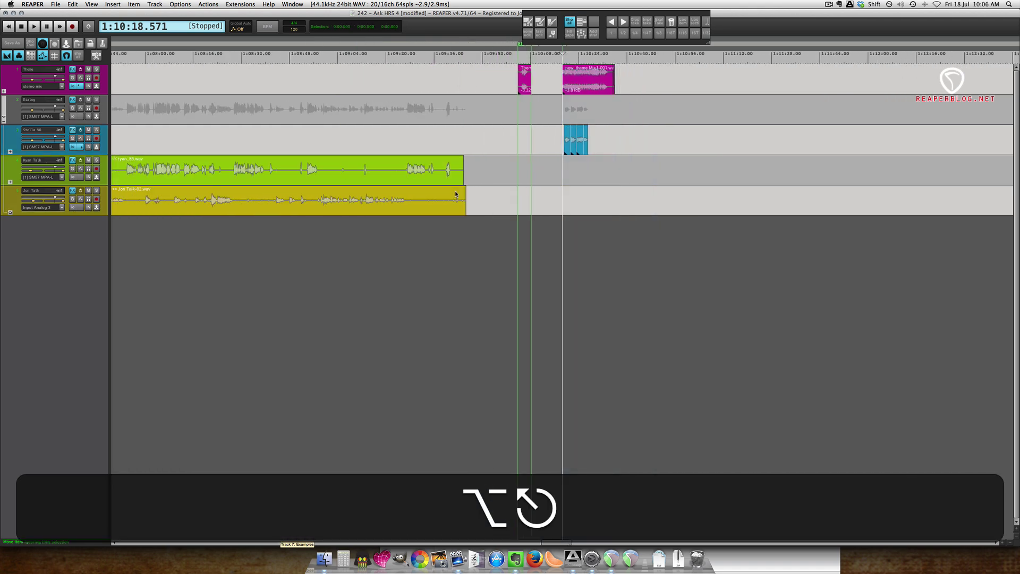
scroll(458, 194, down, 2)
key(alt+Return)
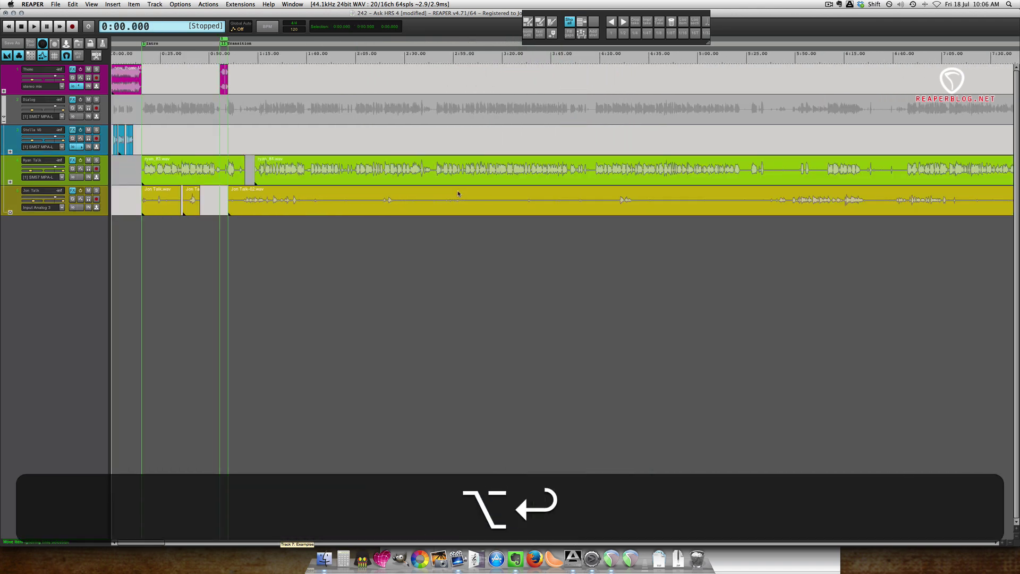
scroll(458, 193, up, 5)
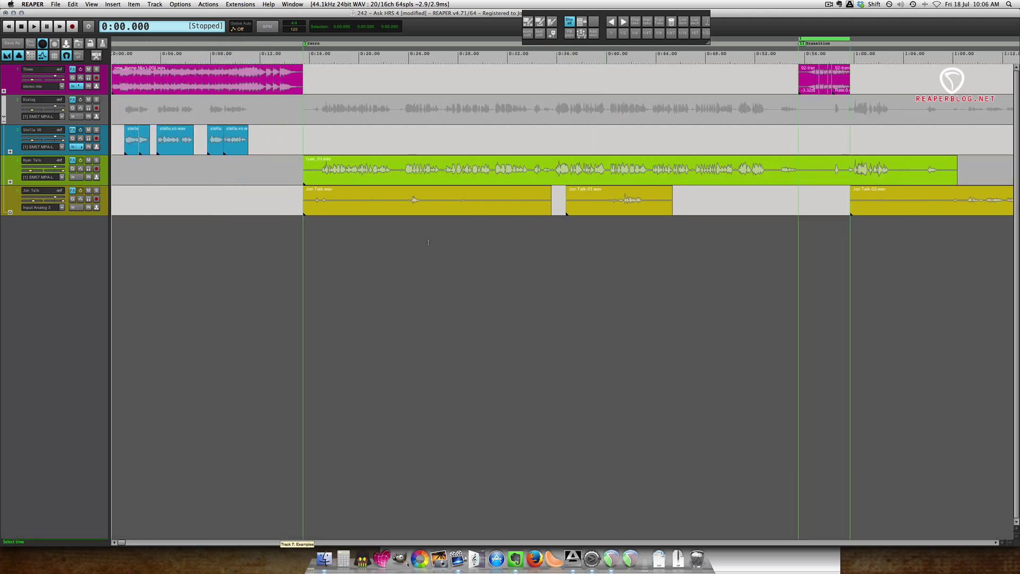
click(304, 183)
scroll(304, 184, up, 3)
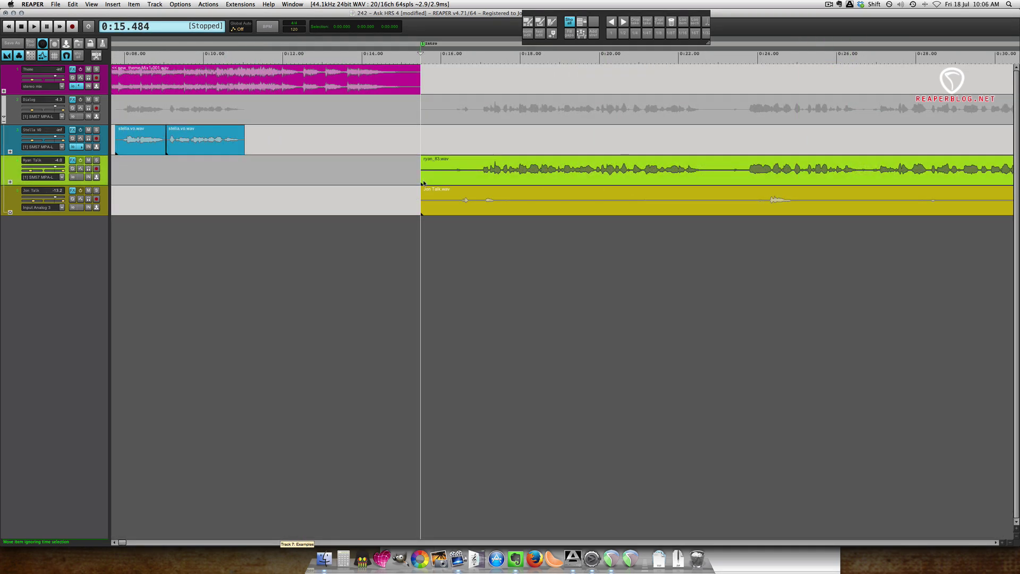
click(482, 175)
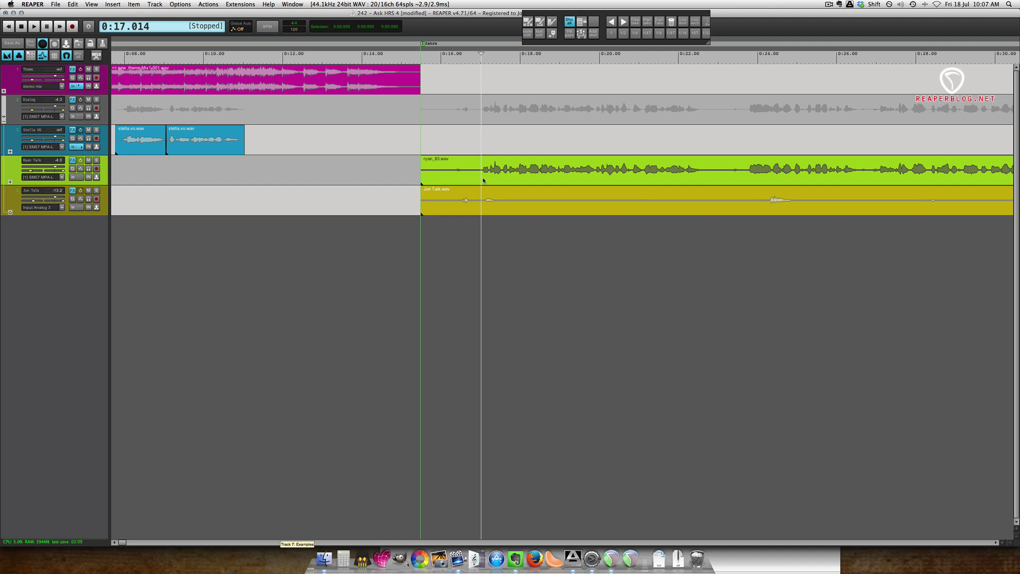
drag(421, 174, 482, 173)
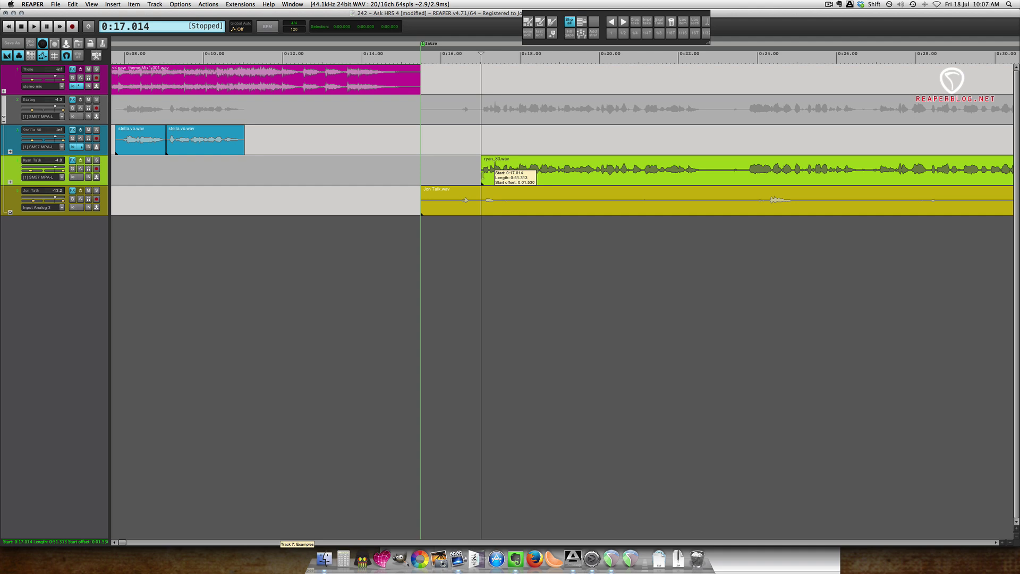
key(super+z)
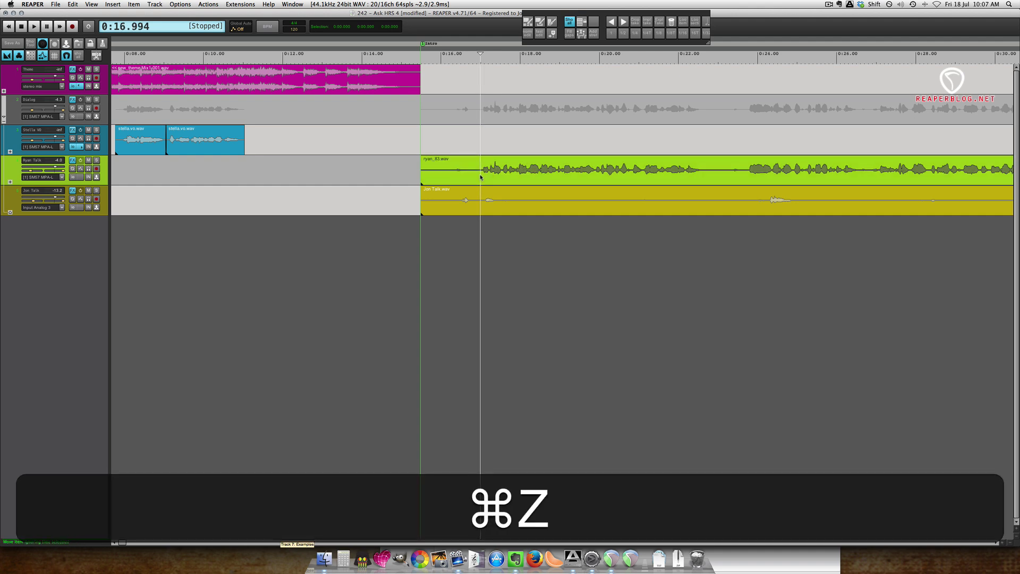
key(s)
click(463, 175)
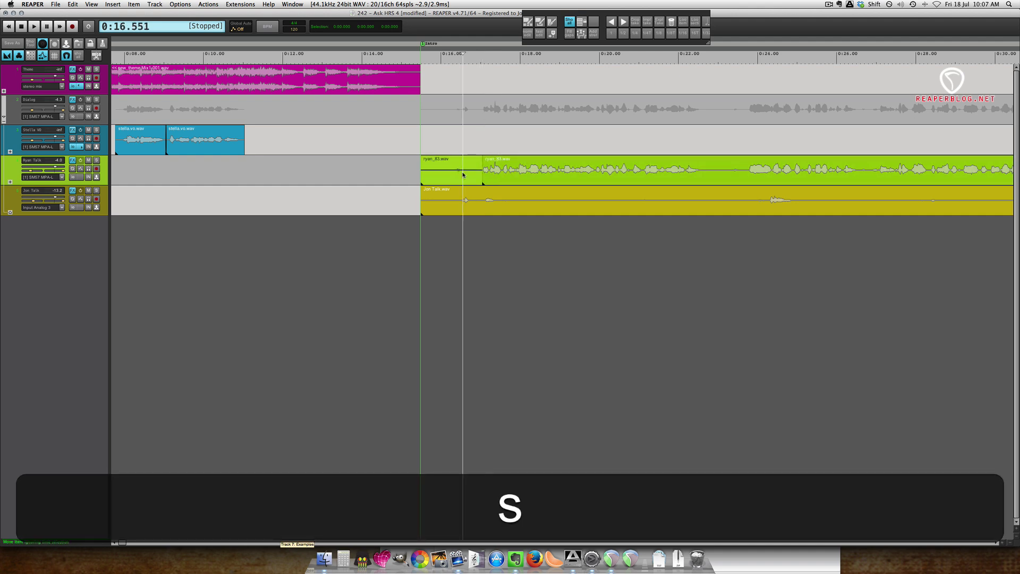
key(Delete)
key(super+Delete)
key(super+z)
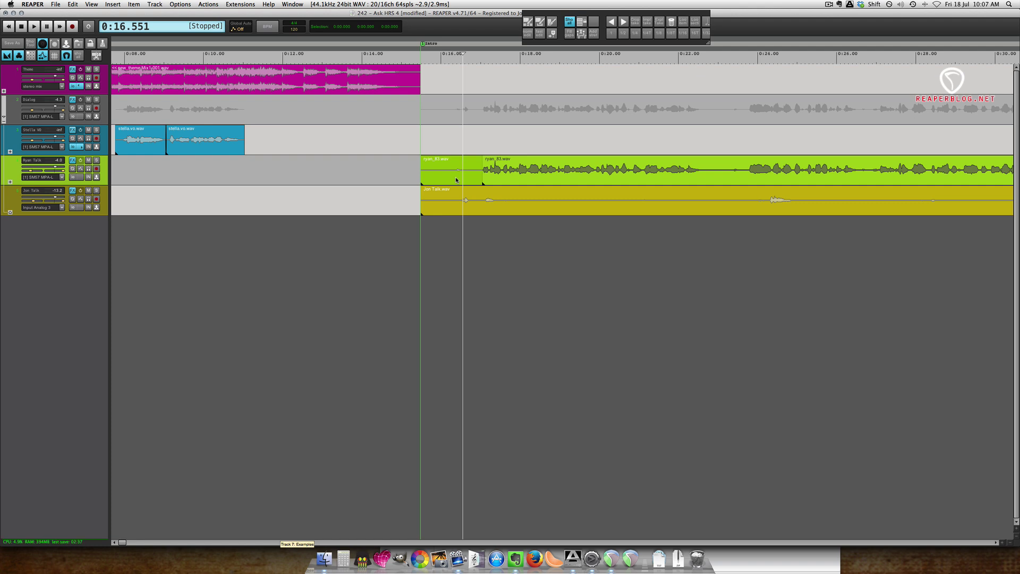
key(super+z)
key(super+z)
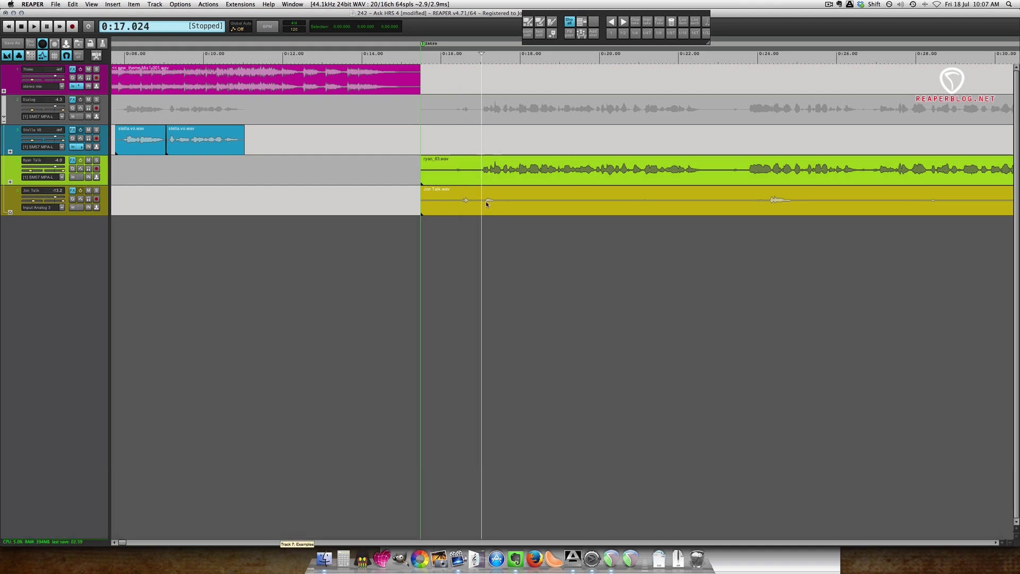
Find the action bound to shortcut A in the Actions list and open 'custom trim left' for editing.
key(shift+slash)
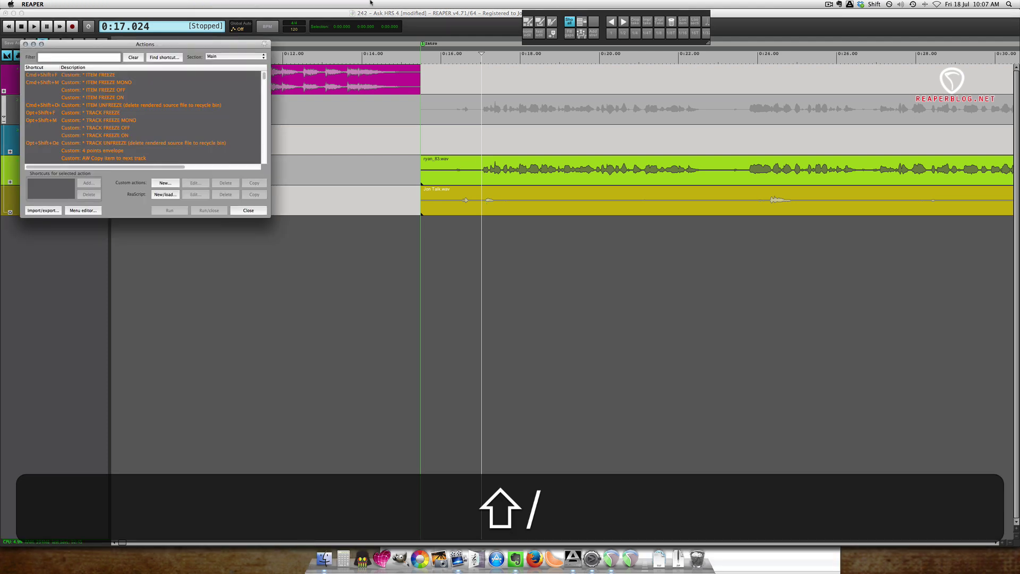
click(172, 60)
key(a)
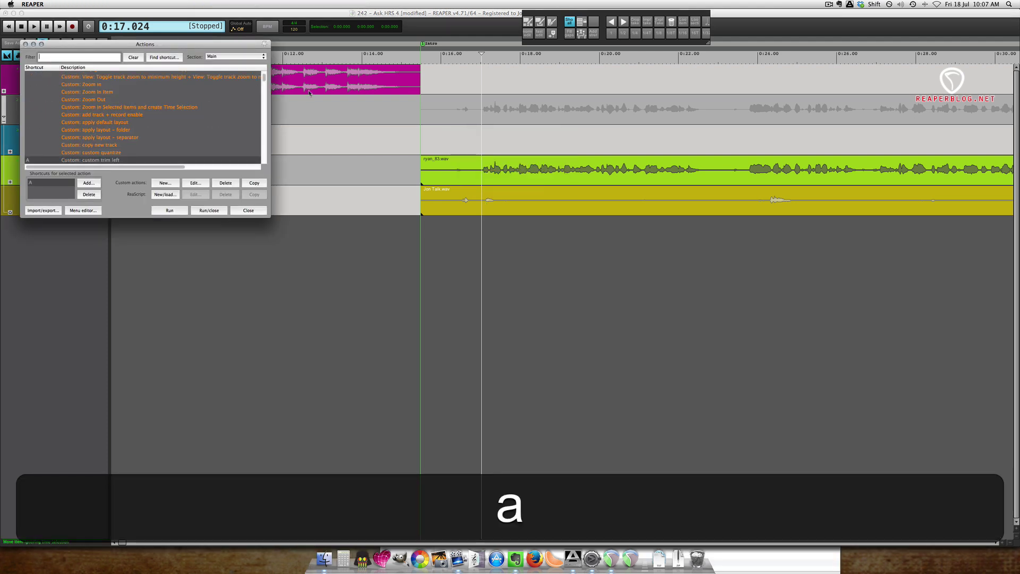
click(94, 163)
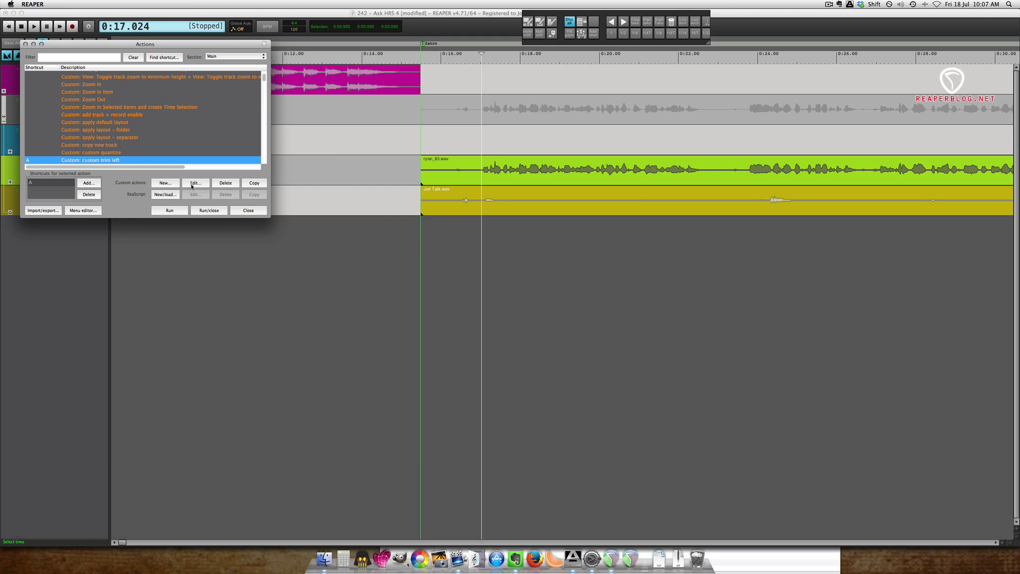
click(195, 183)
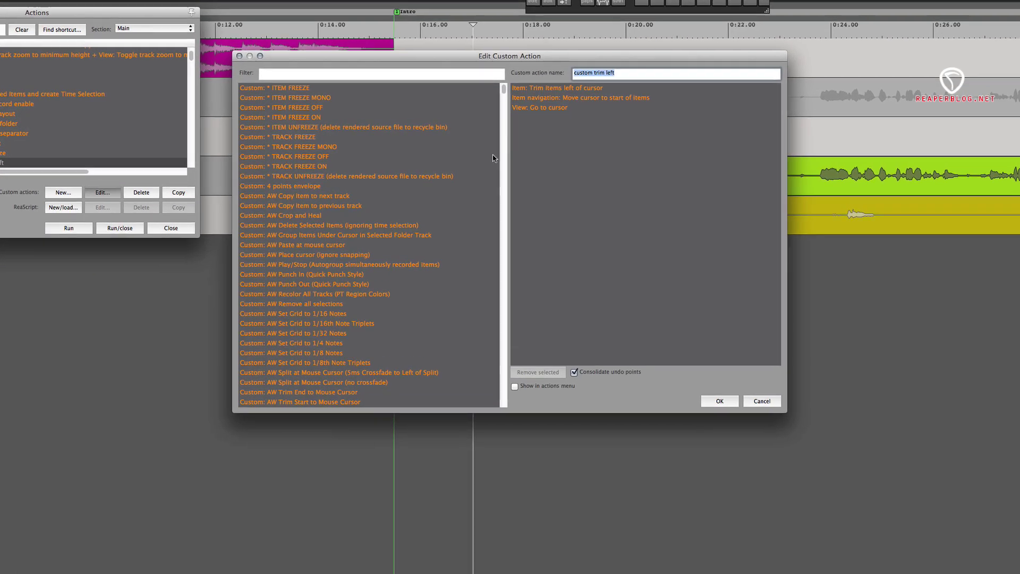
Review its Trim items left of cursor, Move cursor to start of items and Go to cursor steps unchanged.
click(564, 88)
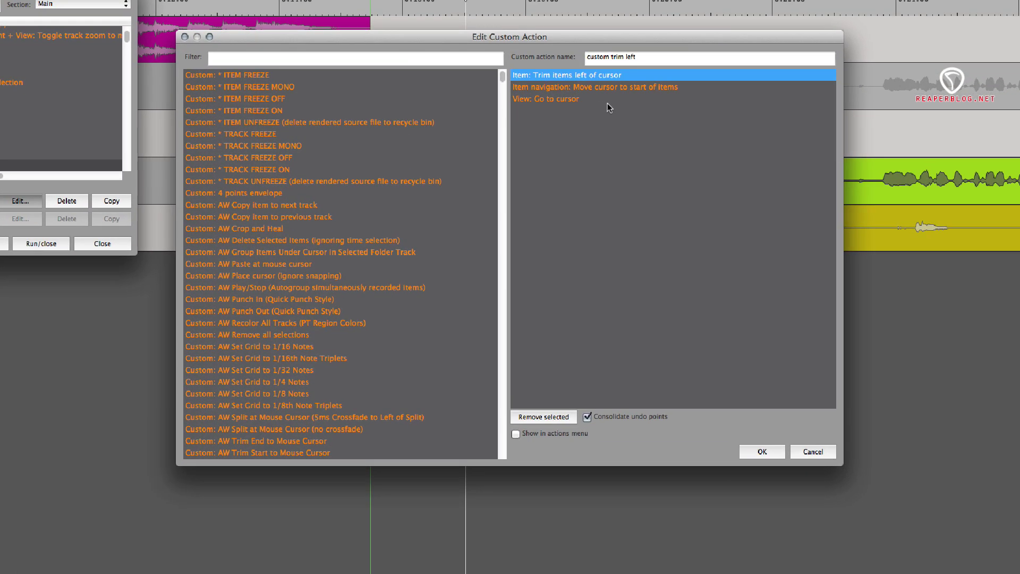
click(606, 92)
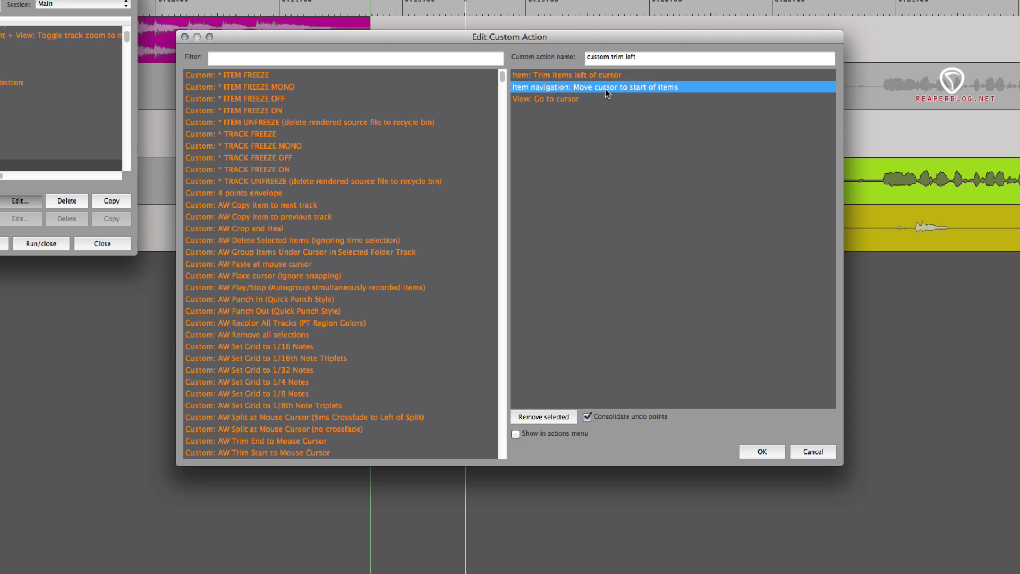
click(561, 100)
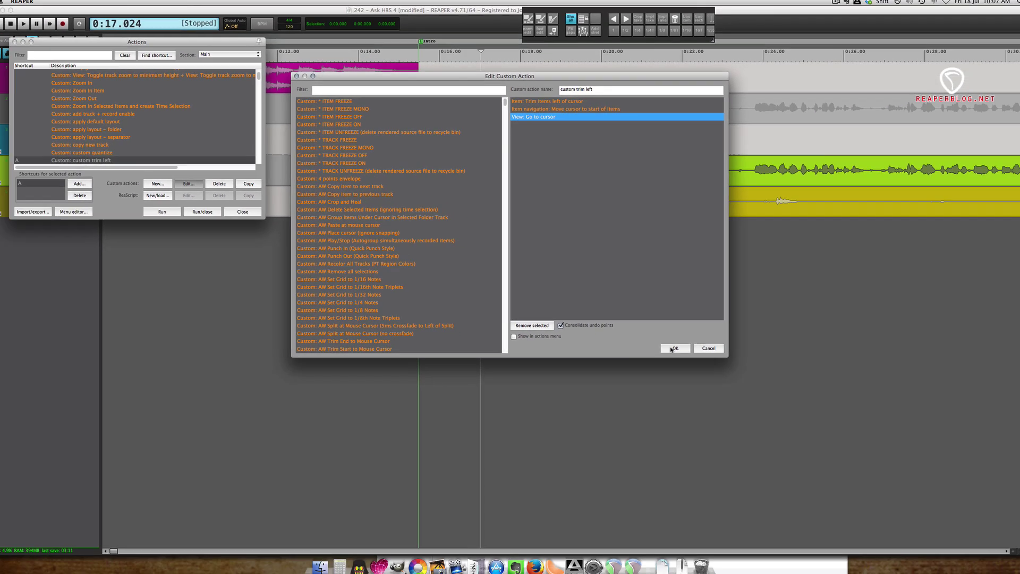
click(760, 452)
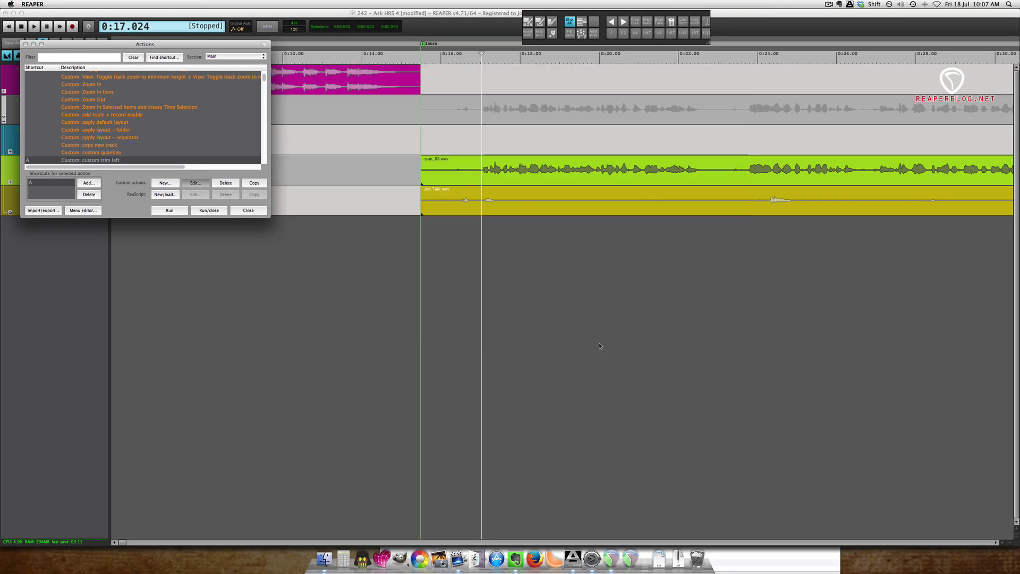
scroll(143, 162, down, 2)
scroll(143, 162, down, 1)
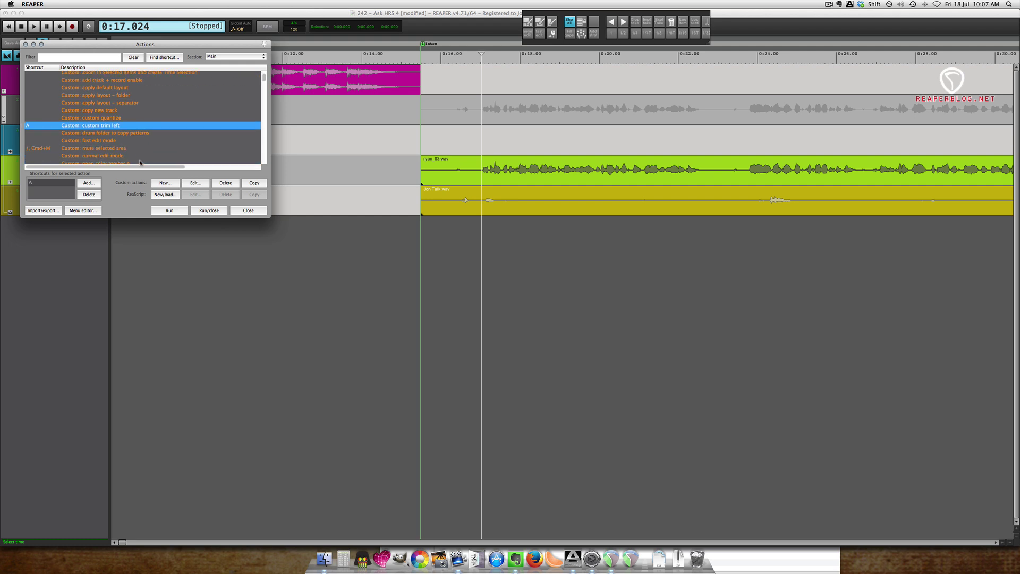
Close the actions list, undo a trial trim of ryan_83, then solo and audition Jon Talk.wav.
click(248, 210)
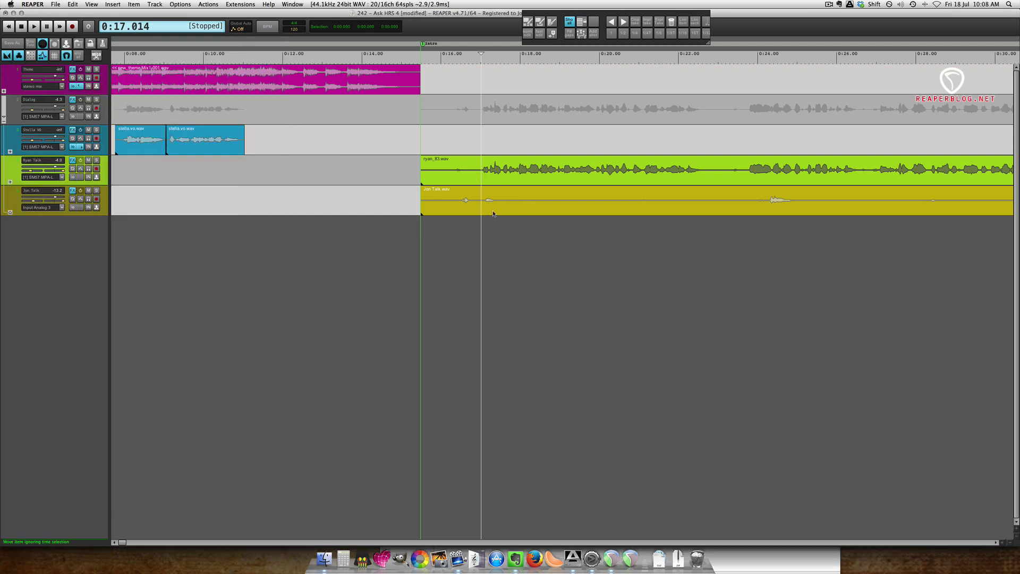
key(a)
key(super+z)
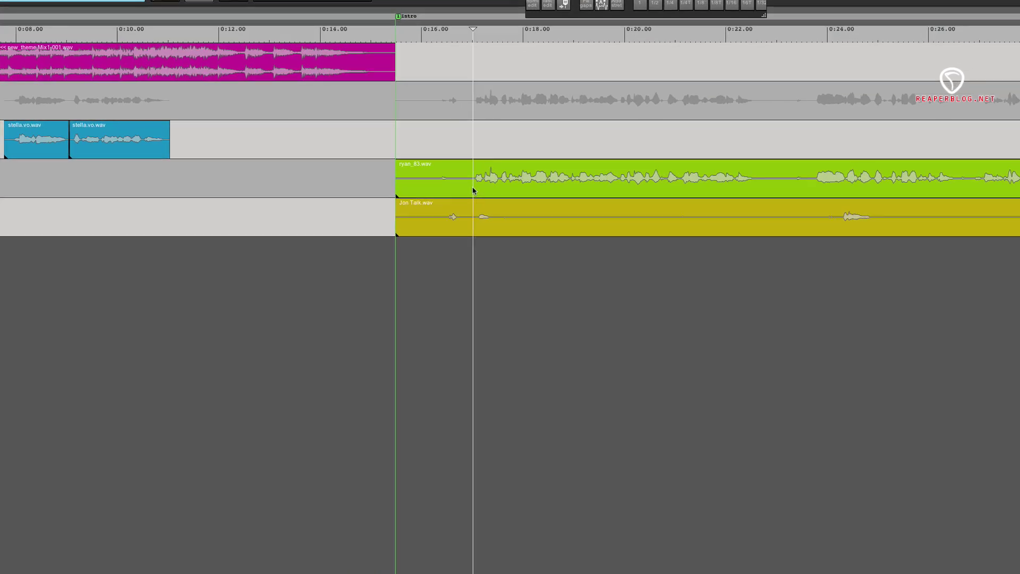
click(474, 190)
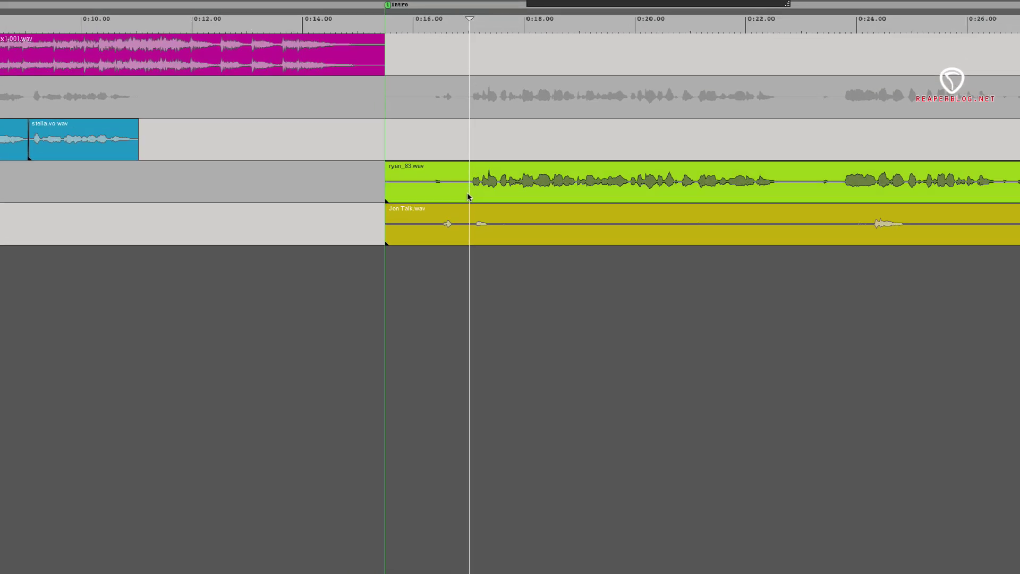
click(442, 225)
key(shift+s)
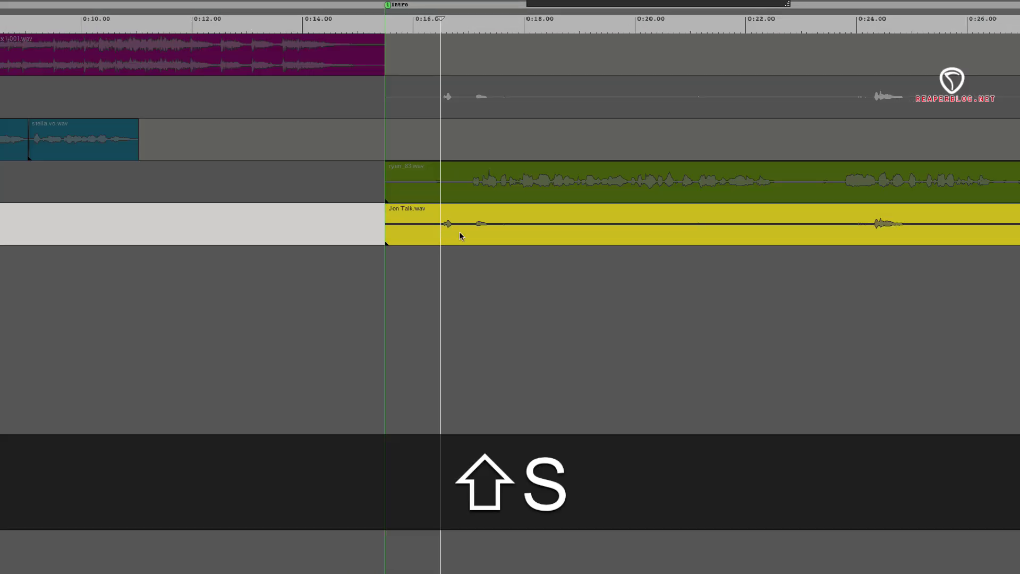
key(shift+space)
key(space)
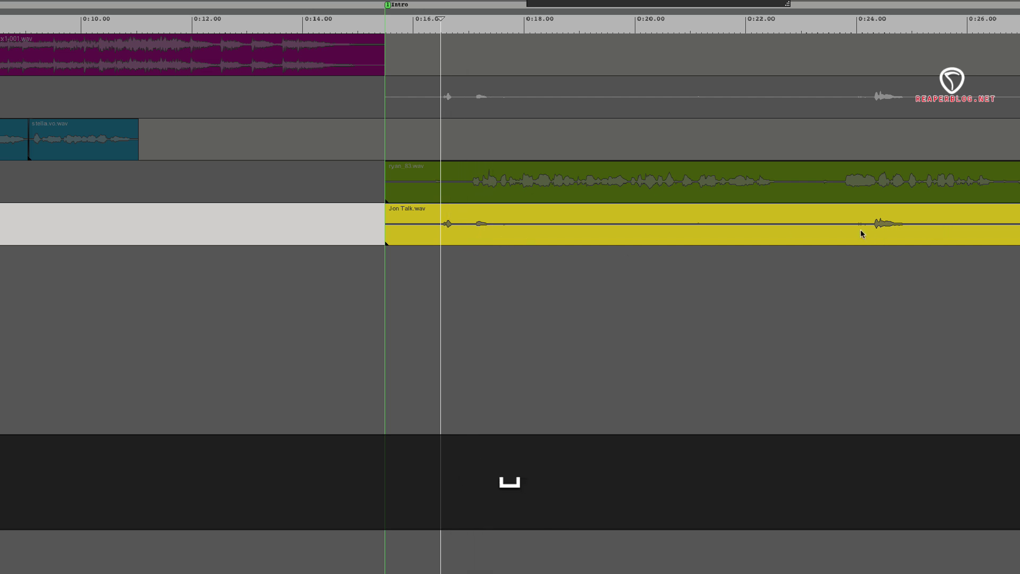
Trim Jon Talk.wav's start, shift ryan_83 earlier, and move Jon Talk to start at 0:21.2.
click(876, 234)
click(657, 219)
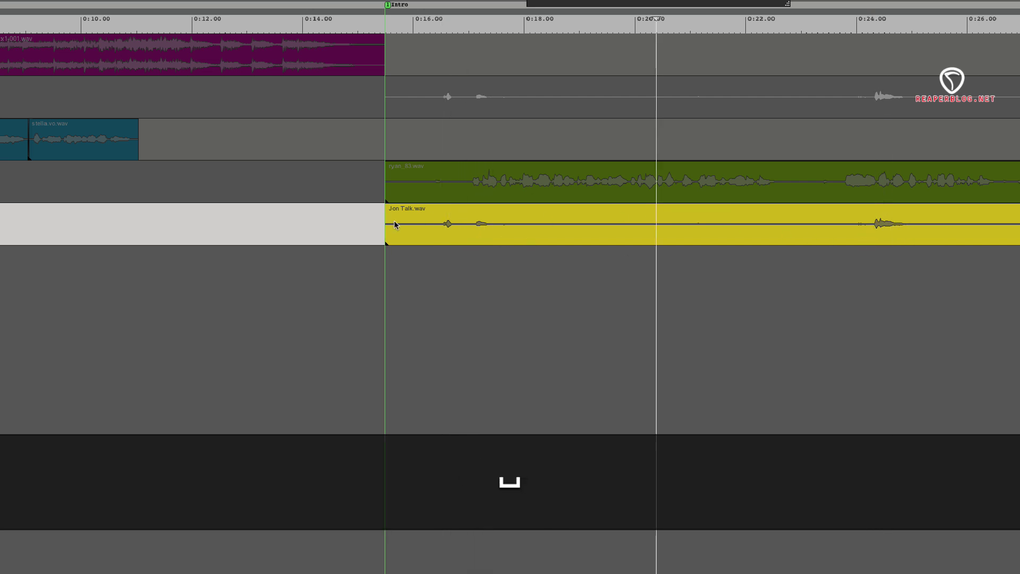
drag(394, 225, 877, 225)
click(505, 196)
key(shift+s)
click(470, 179)
key(shift+a)
key(a)
drag(836, 218, 745, 218)
Play back from 0:20 to check the edit and nudge Jon Talk slightly earlier.
click(641, 218)
key(space)
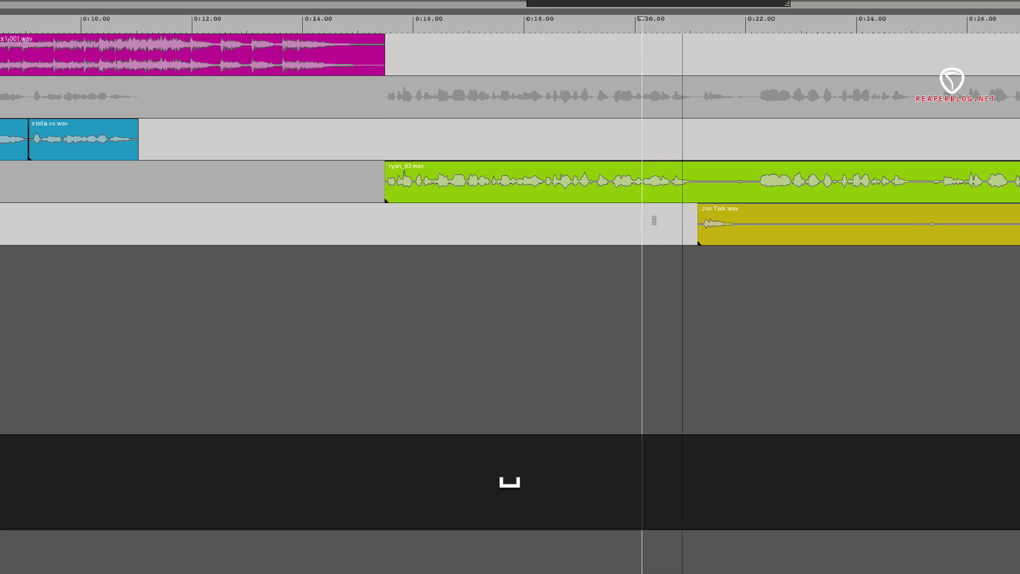
scroll(684, 221, right, 5)
key(space)
drag(414, 233, 406, 233)
Split ryan_83 at 0:21.7, ripple-remove the pause after it, and audition the cut.
click(399, 197)
key(s)
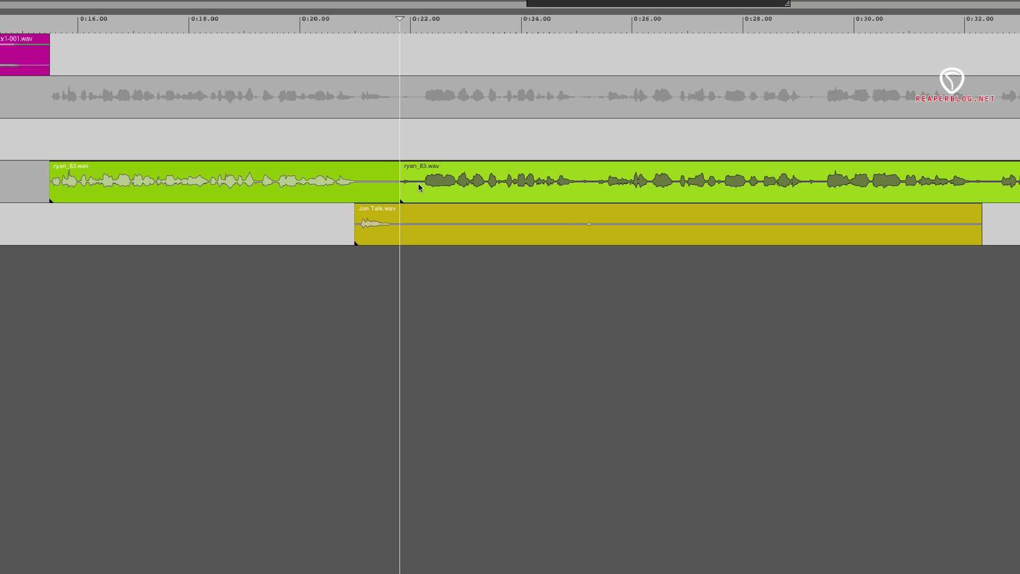
click(422, 258)
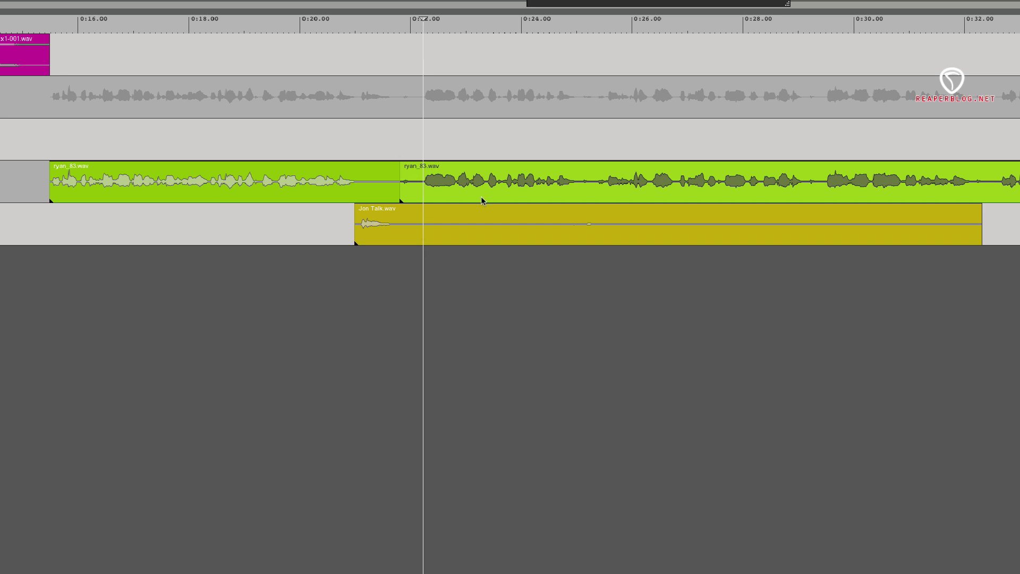
key(a)
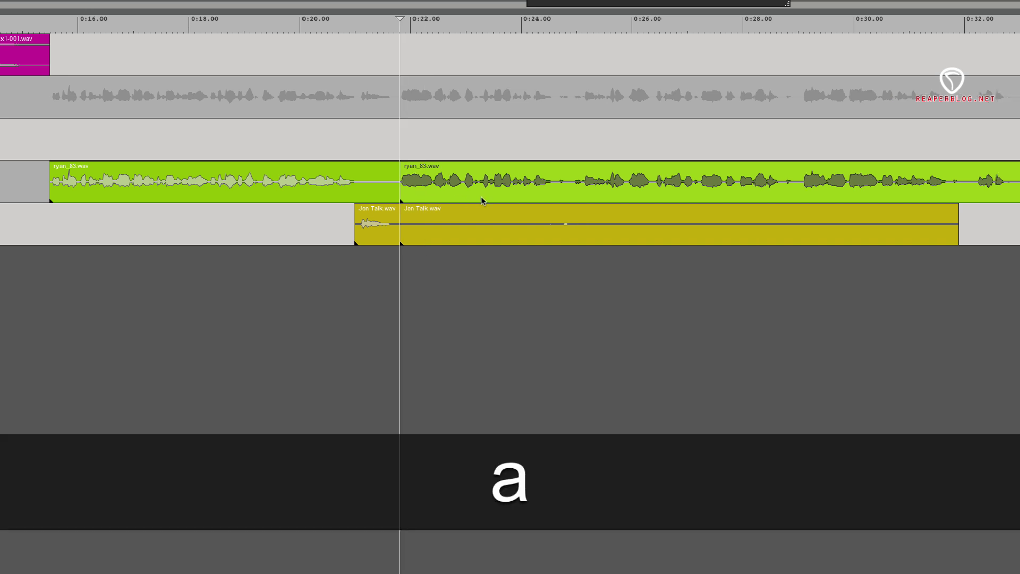
click(293, 149)
key(space)
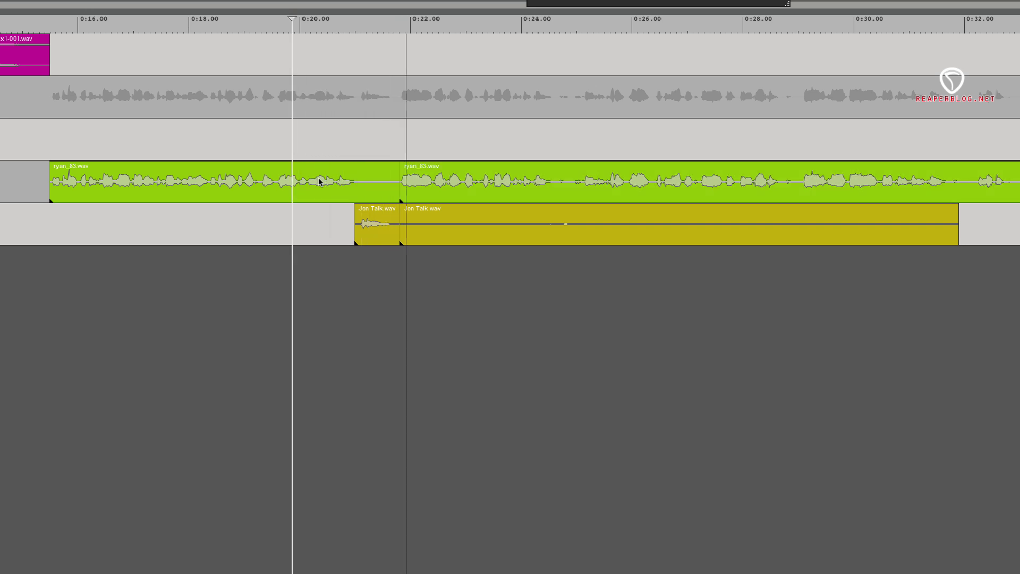
key(space)
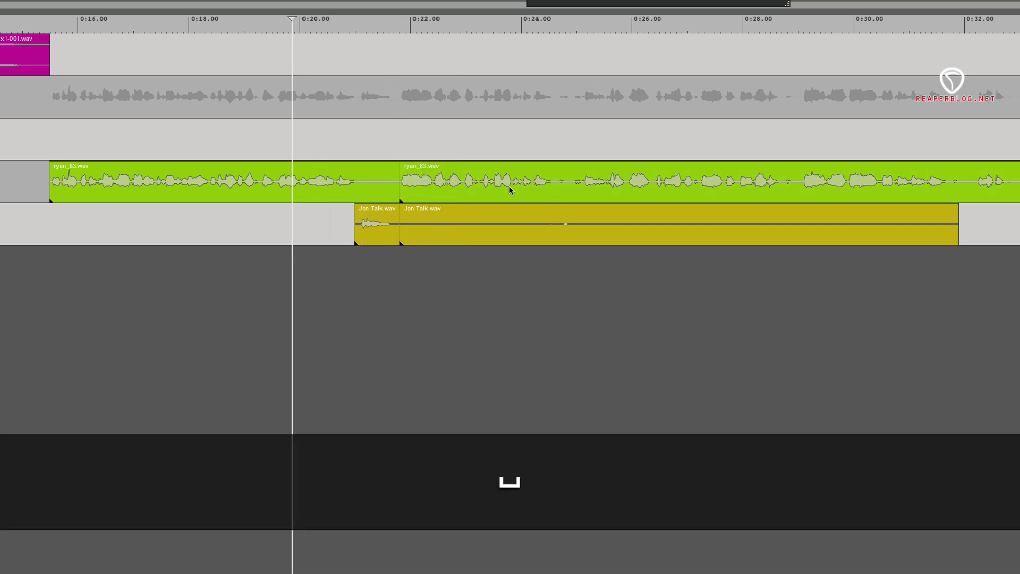
Audition ryan_83 and cut out the pause near 0:24.5 so later audio moves left.
click(506, 187)
scroll(503, 212, up, 2)
key(space)
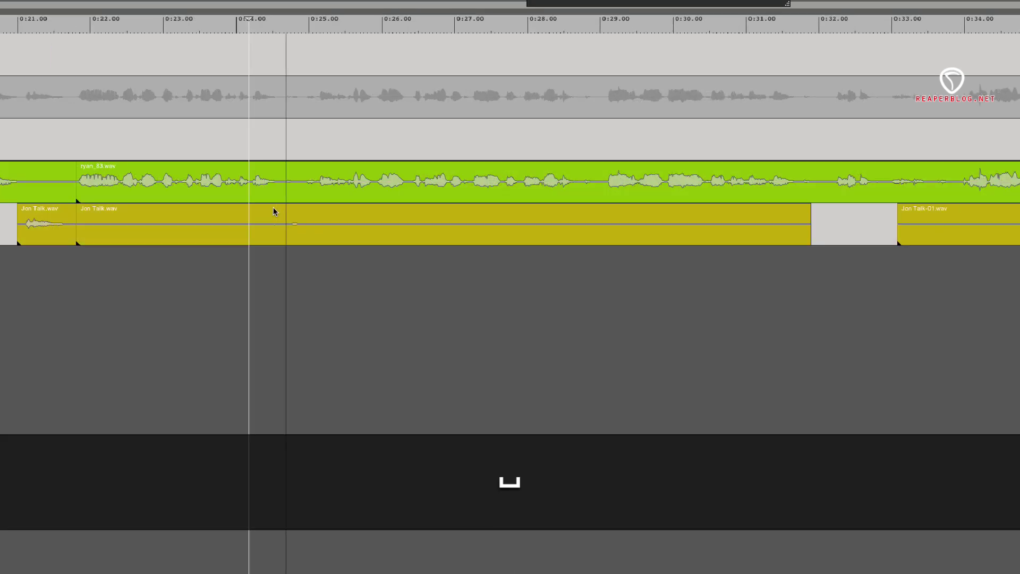
key(space)
click(286, 185)
key(s)
click(300, 191)
key(a)
key(space)
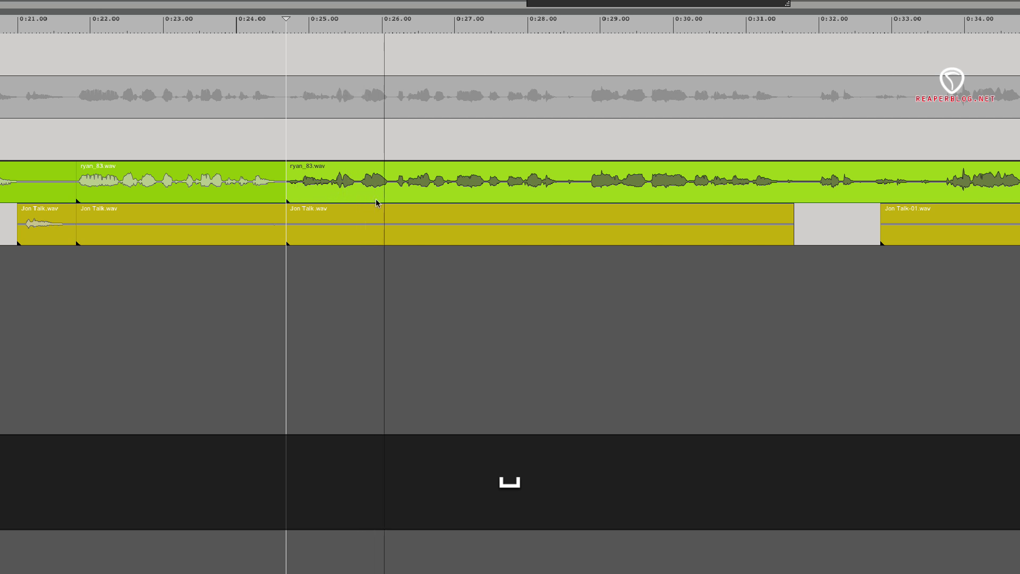
scroll(375, 199, right, 4)
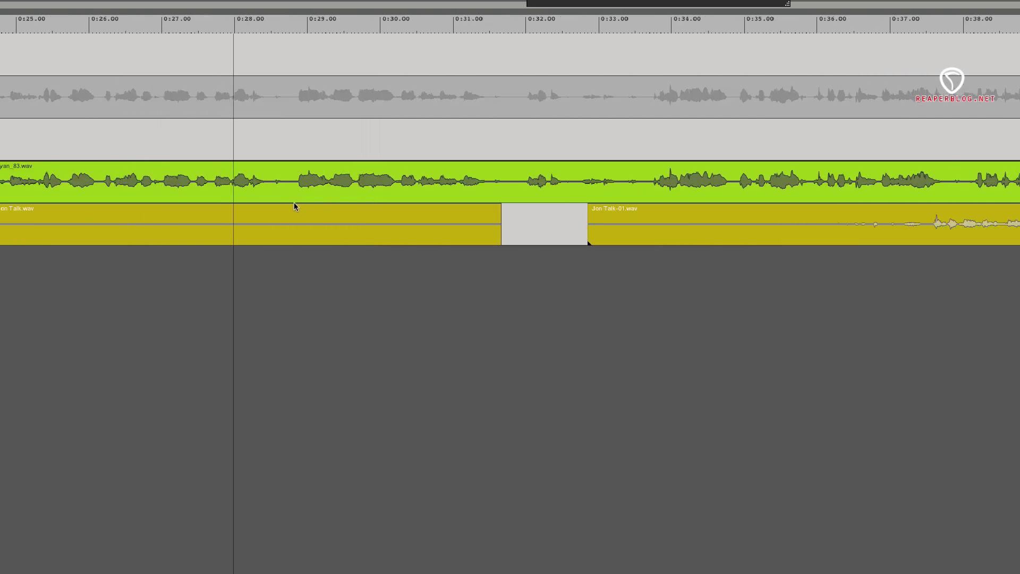
key(space)
Split and remove the short pause near 0:28.5, then split ryan_83 near 0:31.5.
click(275, 191)
key(s)
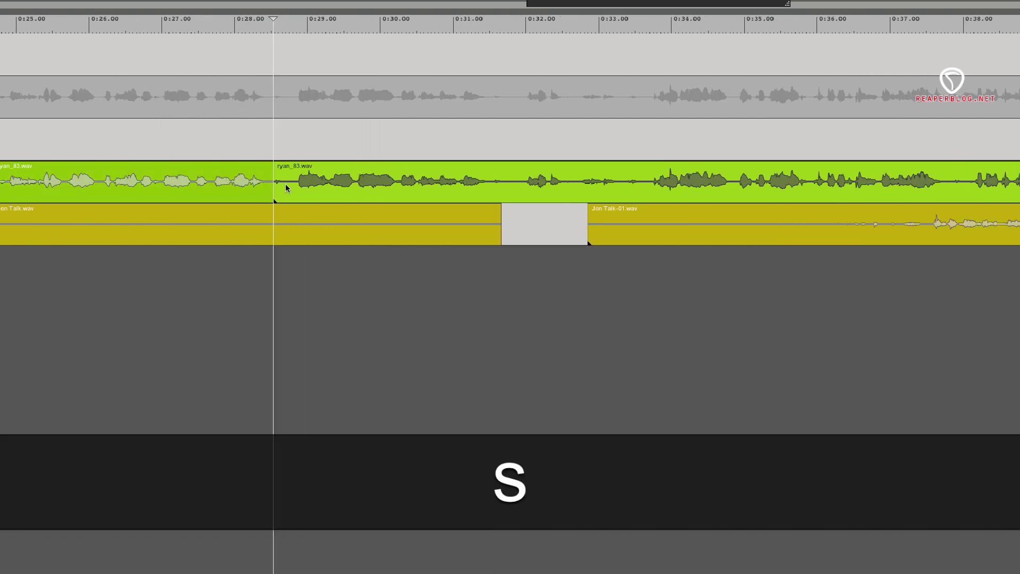
key(a)
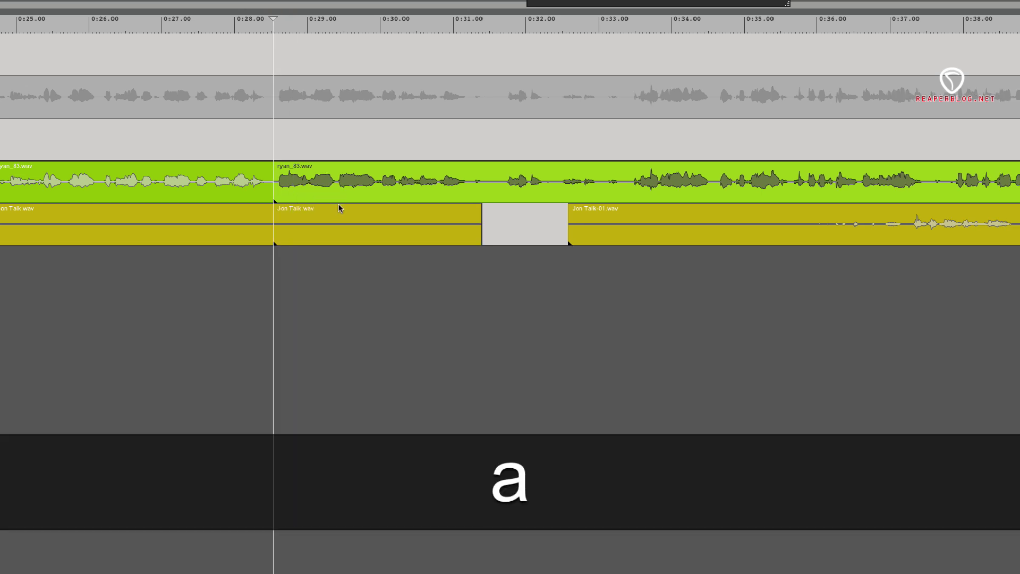
key(space)
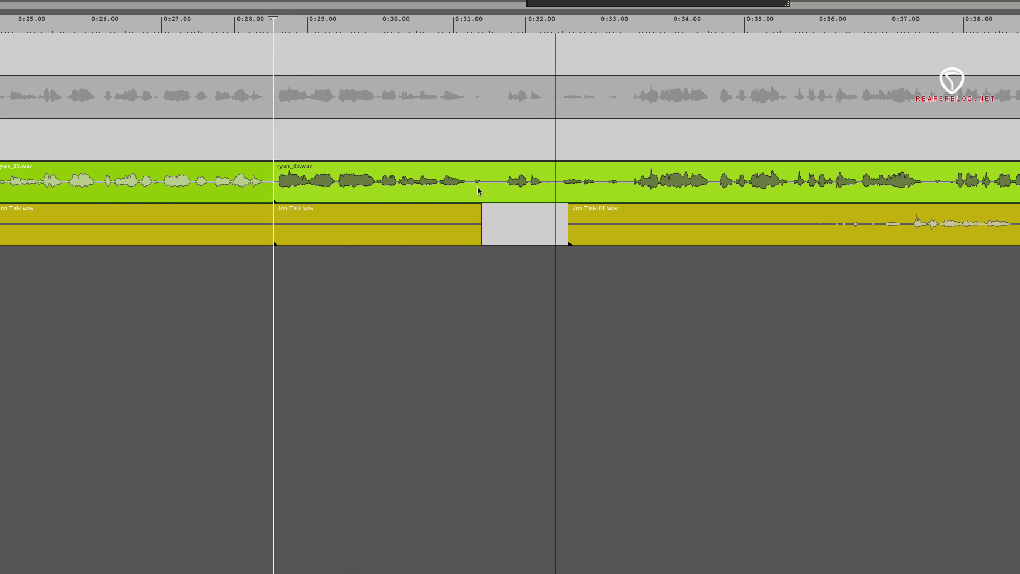
click(475, 184)
key(s)
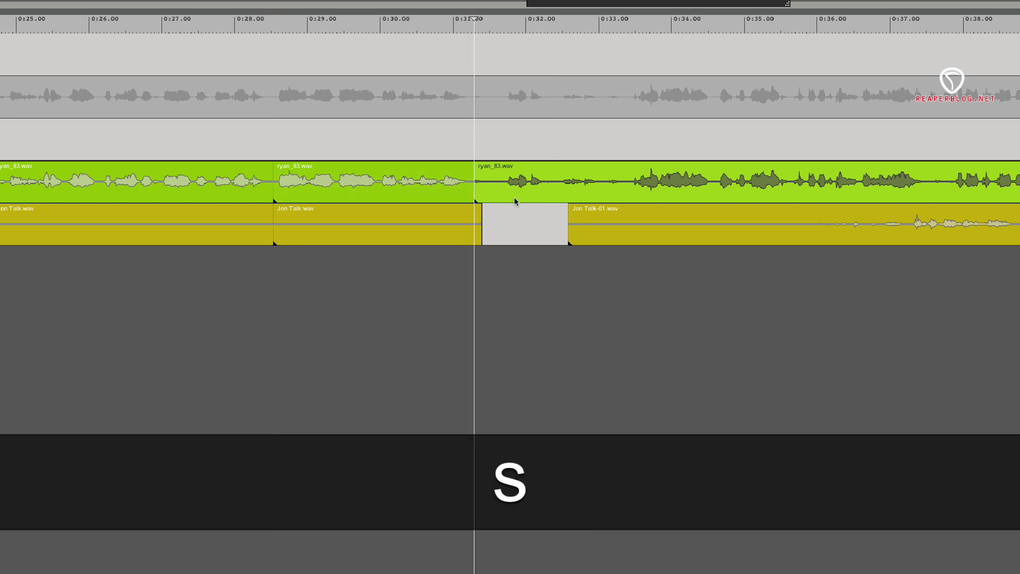
click(629, 188)
key(space)
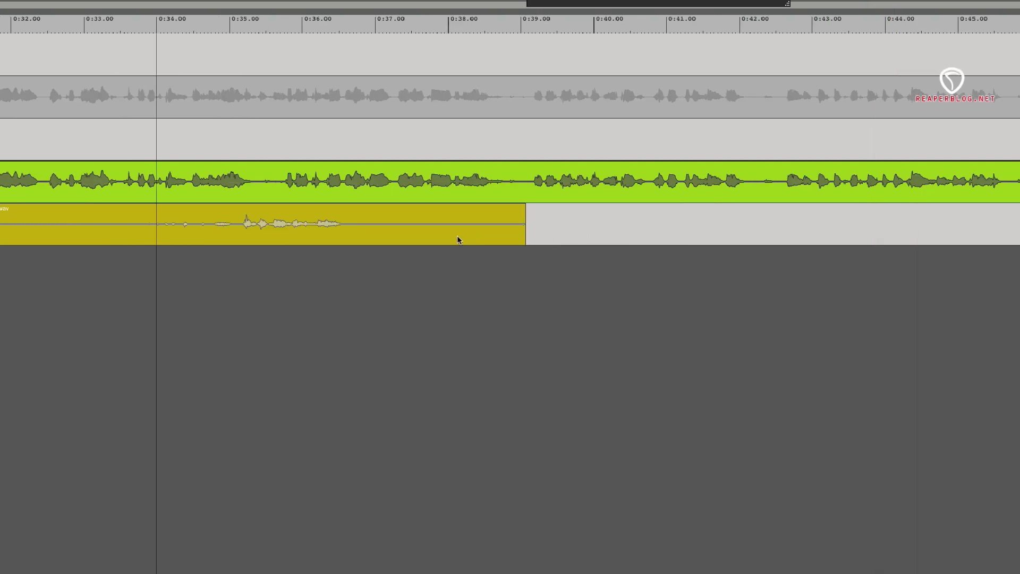
Mute the Jon Talk-01 item and play back from near 0:32.5 to check it.
click(319, 233)
key(space)
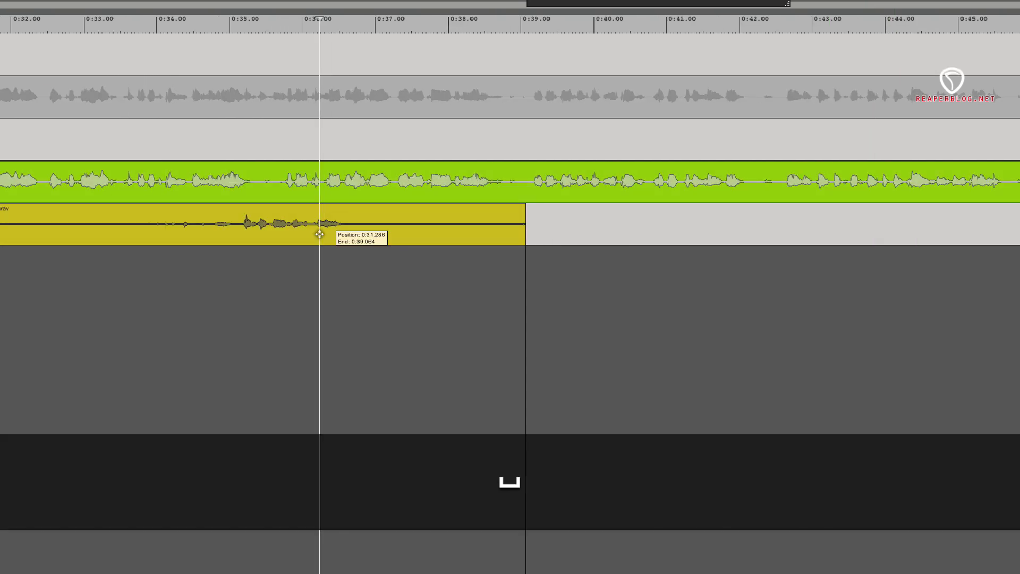
key(m)
click(48, 185)
key(space)
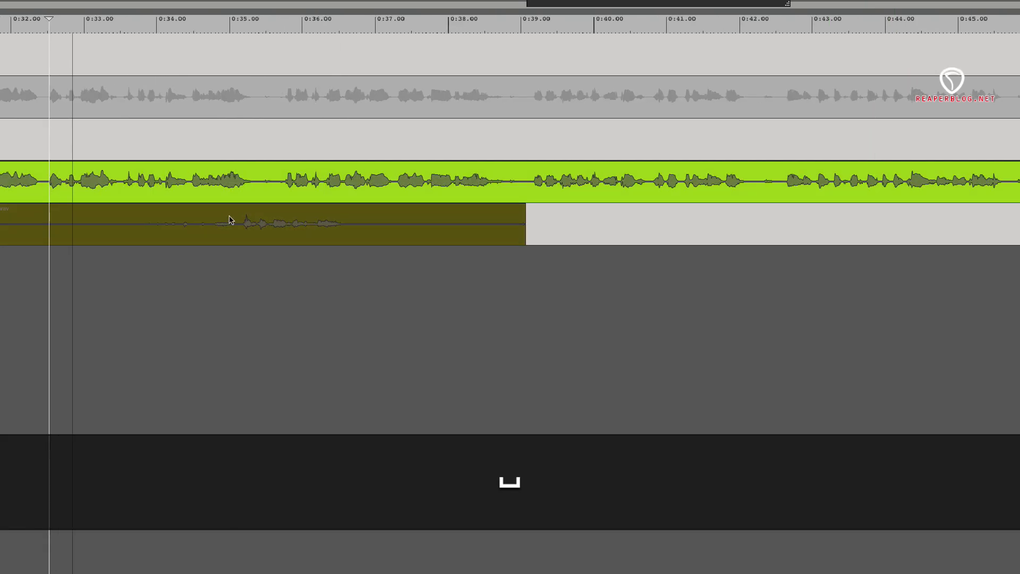
click(260, 239)
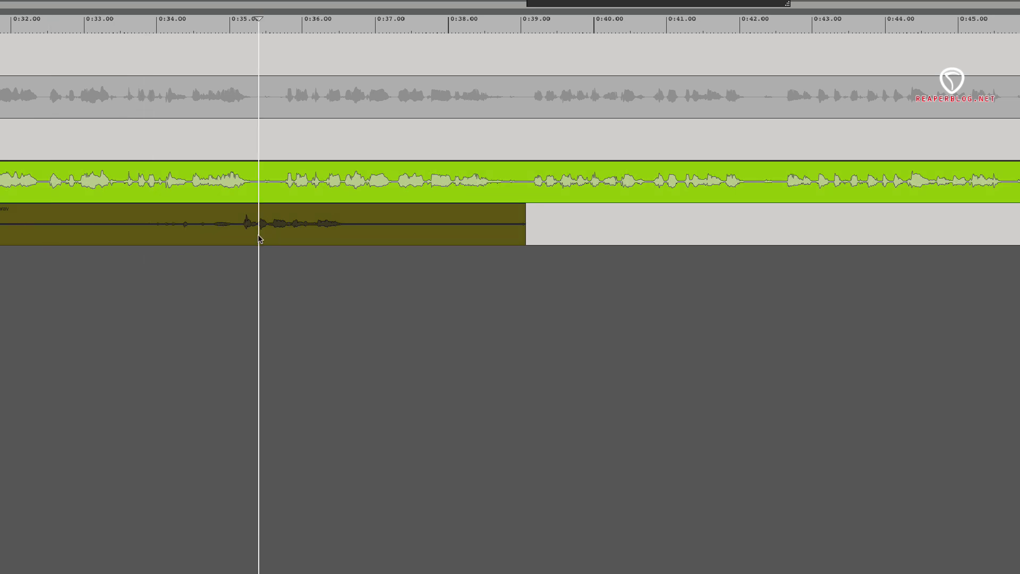
click(268, 239)
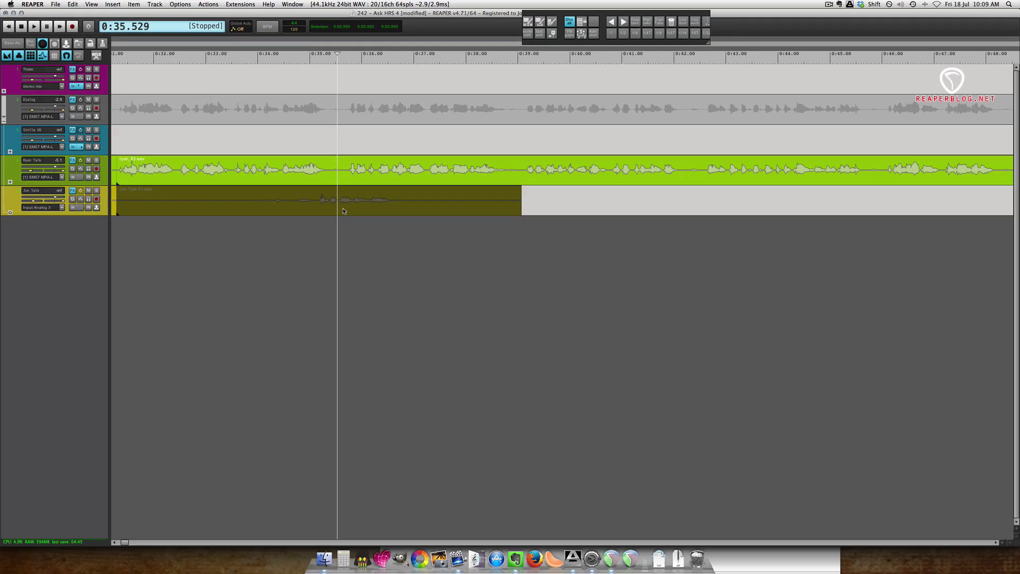
Look up shortcut M, select 'Item properties: Toggle items/tracks mute', then close the actions list.
key(shift+slash)
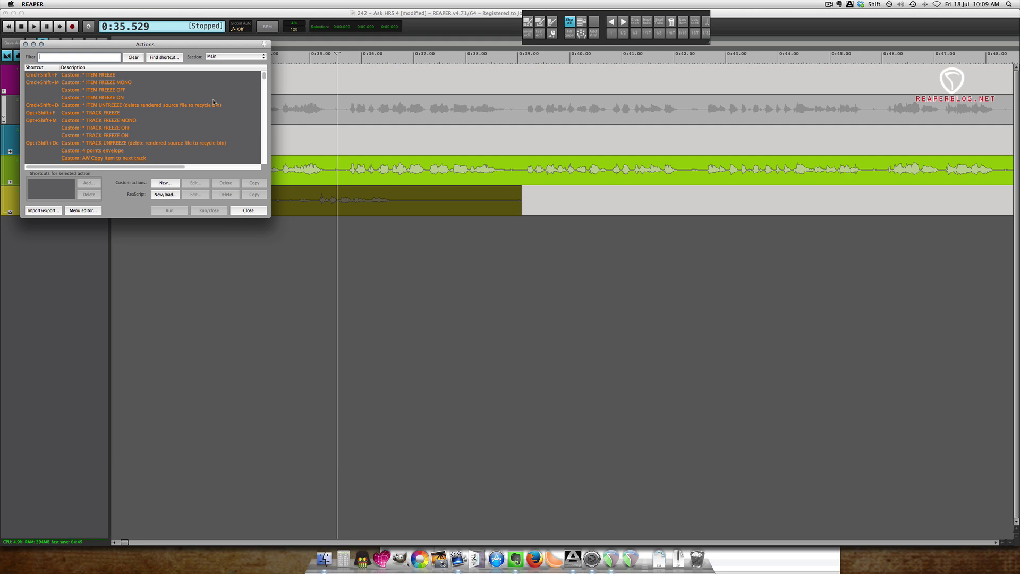
click(178, 60)
key(m)
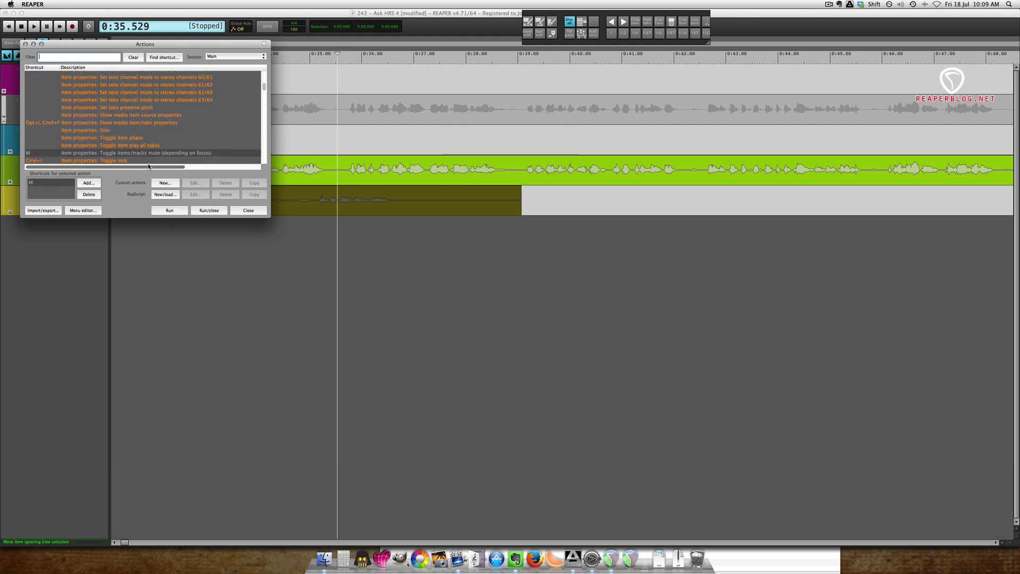
scroll(147, 166, down, 2)
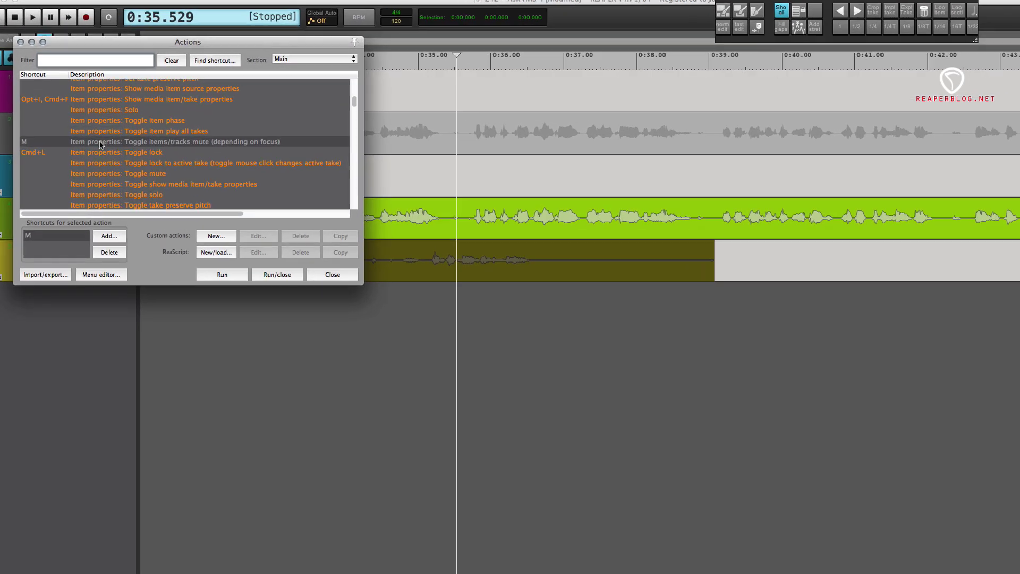
click(126, 117)
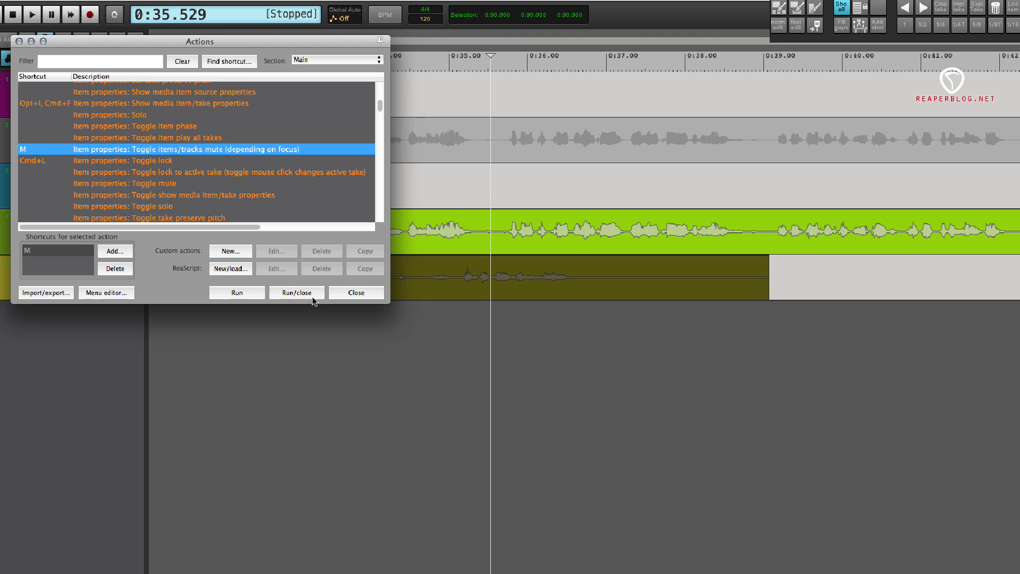
click(351, 292)
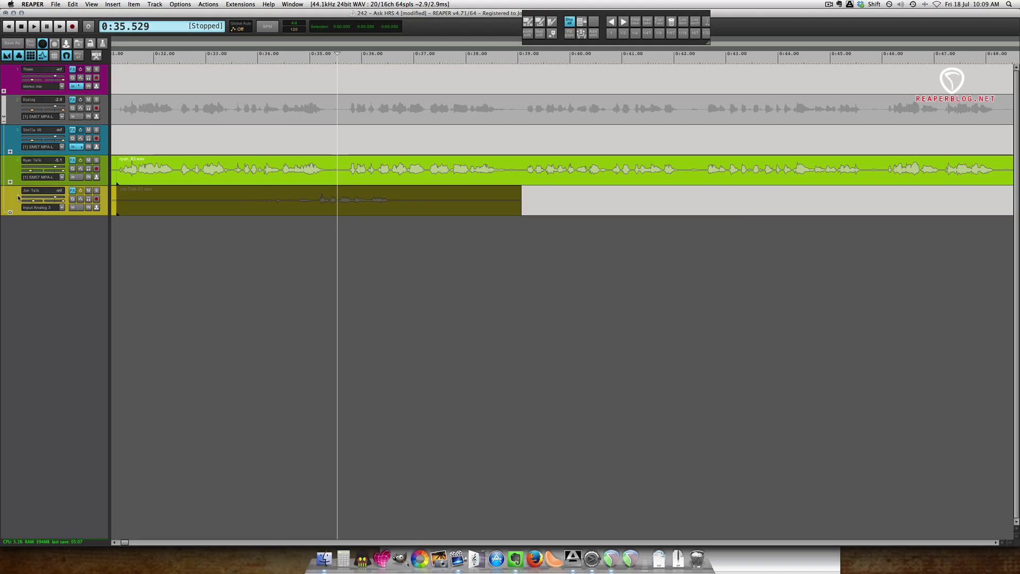
Mute the Jon Talk-01.wav item and audition the dialogue from 0:34.594.
key(m)
key(m)
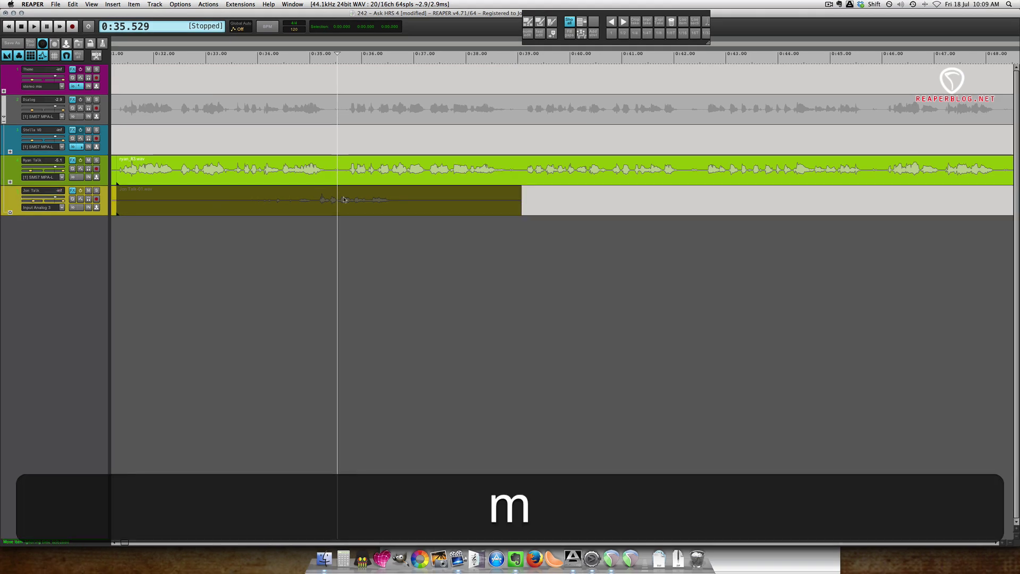
click(344, 200)
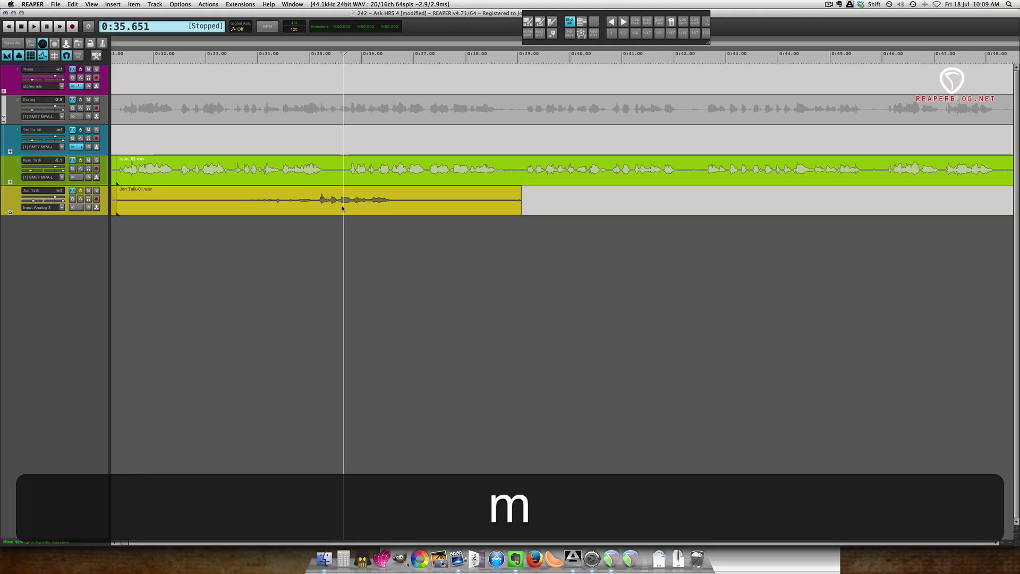
key(m)
key(m)
key(m)
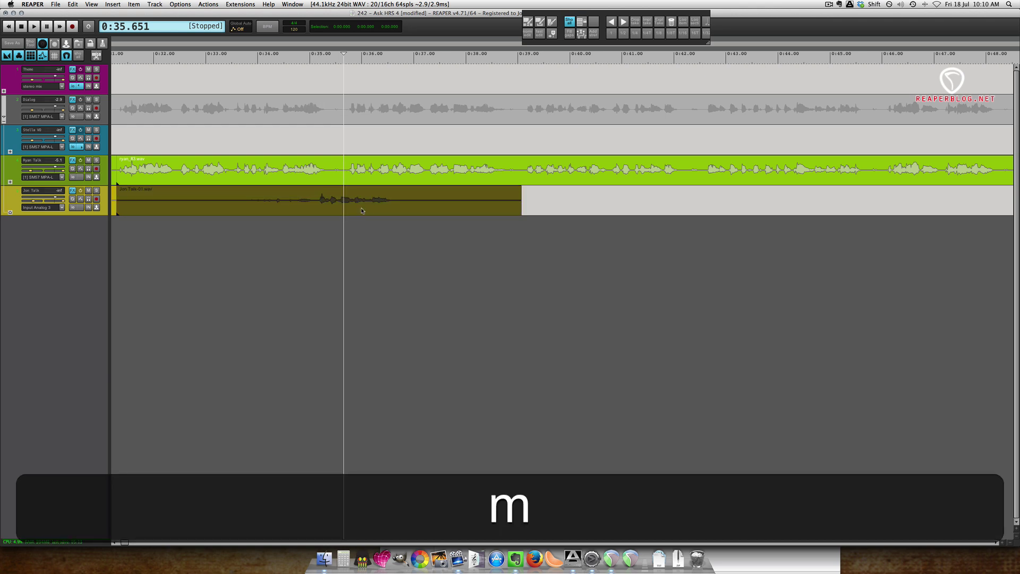
click(329, 177)
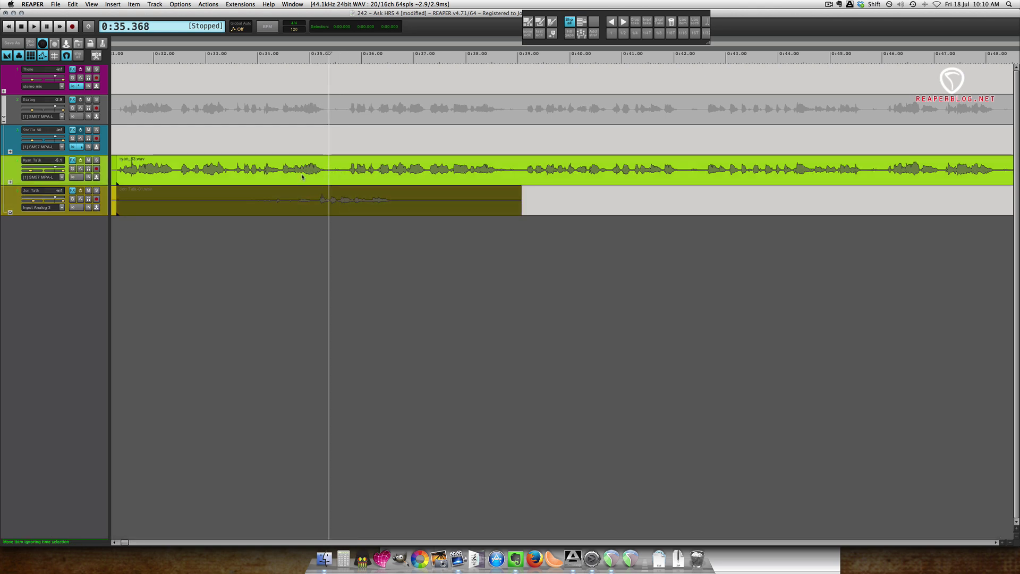
click(288, 174)
key(space)
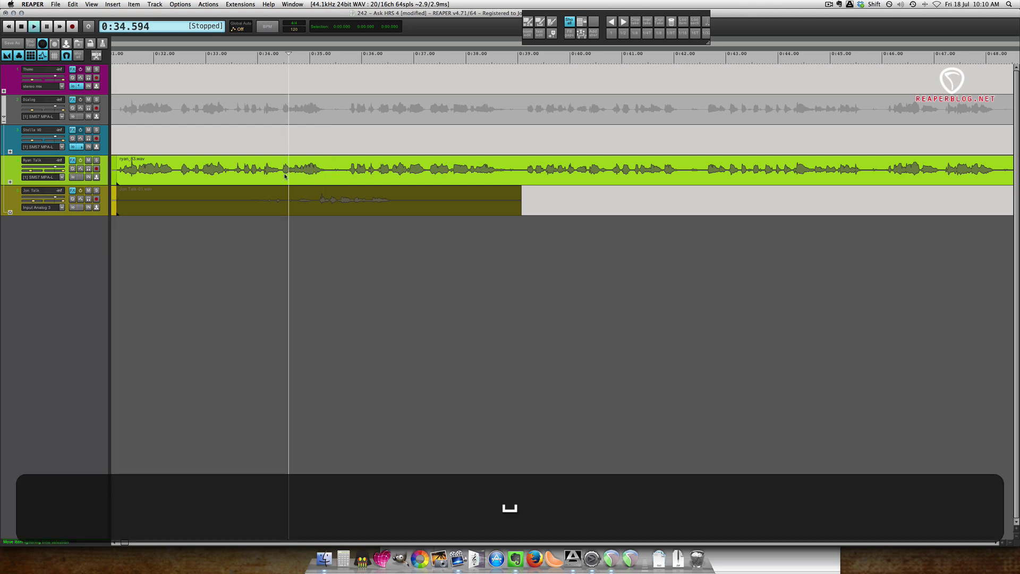
key(space)
Try a split and ripple removal at 0:35.452, then undo those edits.
click(334, 172)
key(s)
key(a)
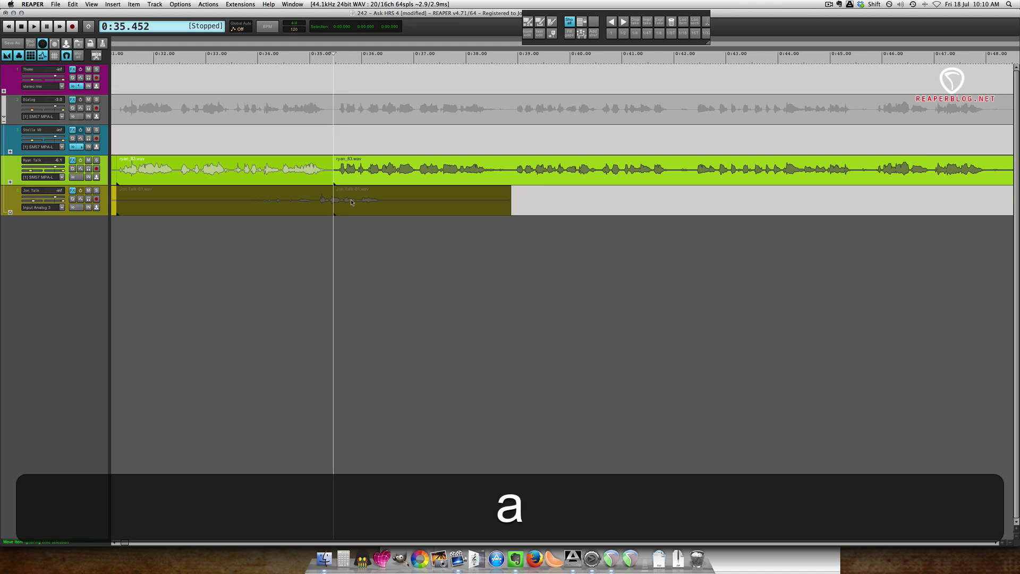
click(301, 204)
key(super+z)
key(super+z)
key(alt+super+z)
key(alt+super+z)
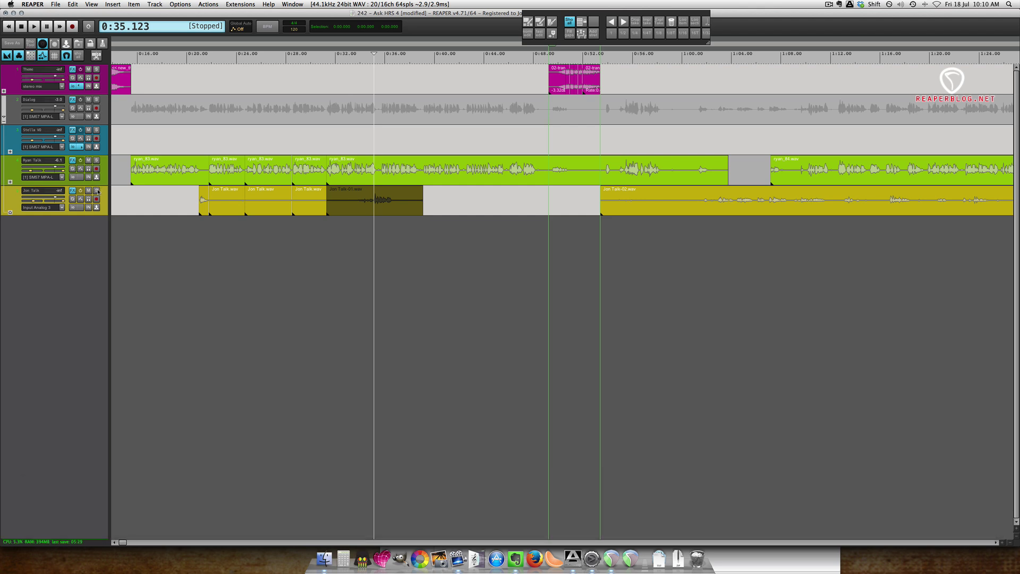
With Jon Talk soloed, unmute Jon Talk-01, audition it, and move it to start at 0:41.106.
click(97, 191)
click(346, 210)
key(m)
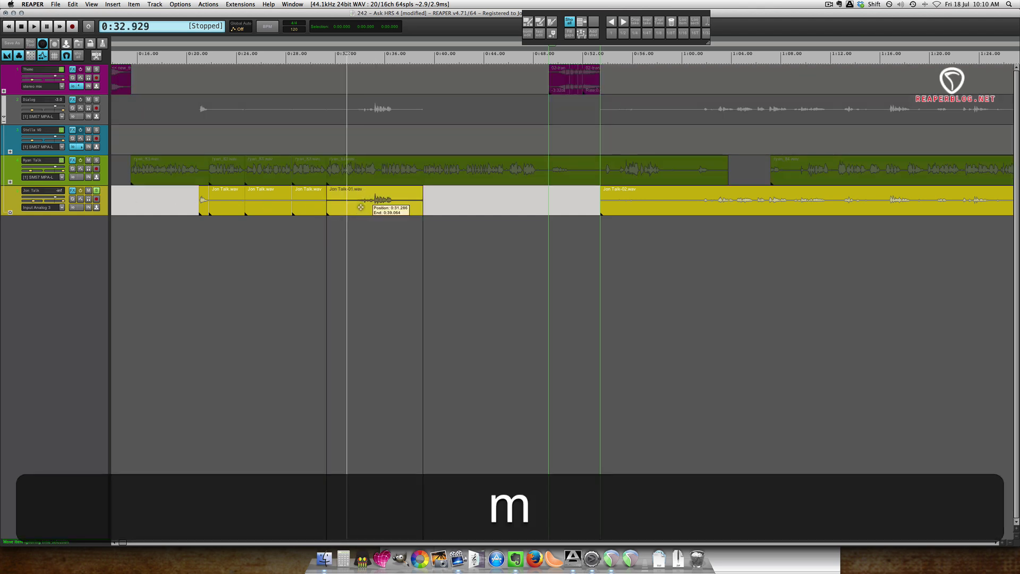
key(space)
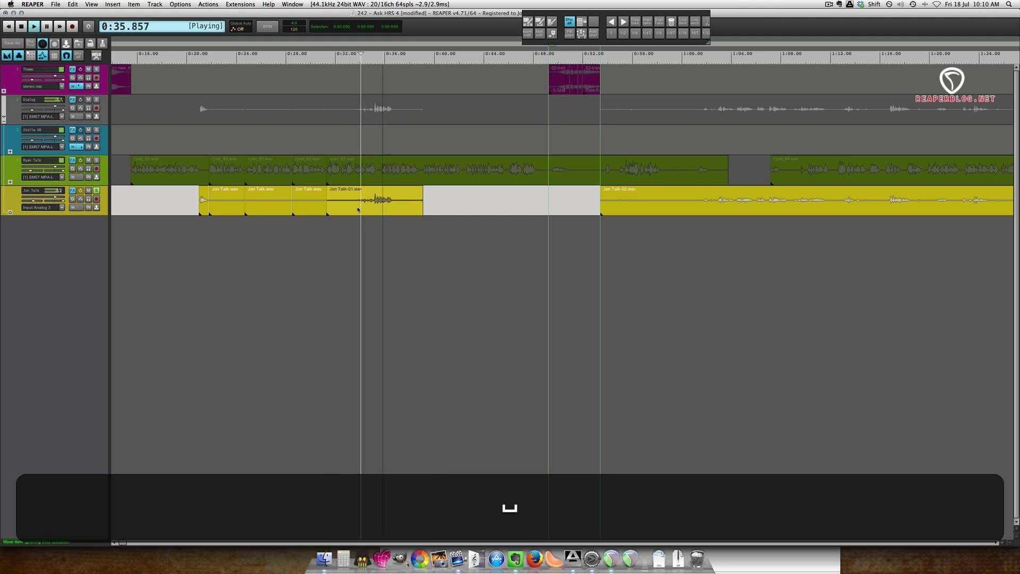
key(space)
drag(373, 209, 527, 206)
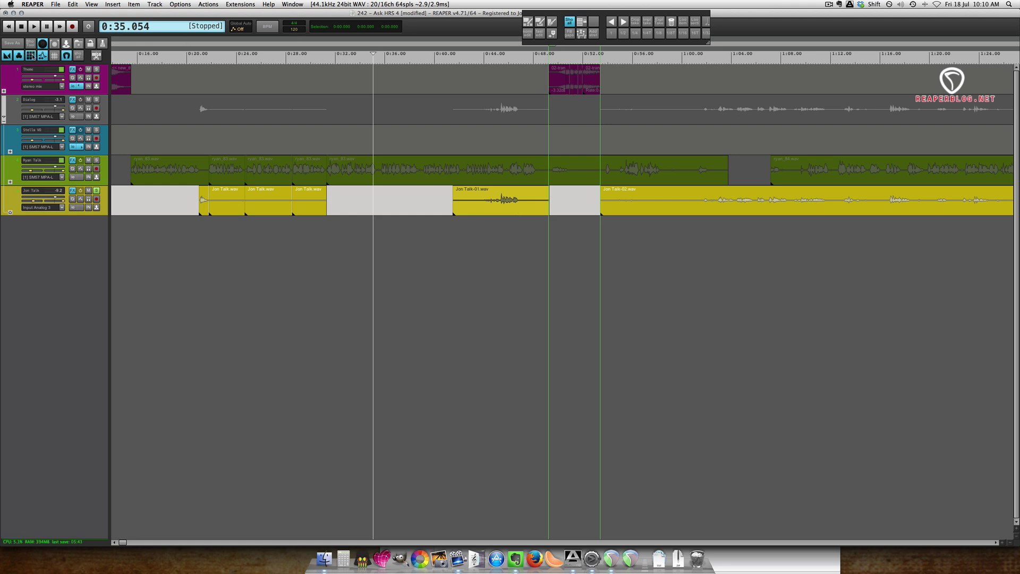
click(96, 191)
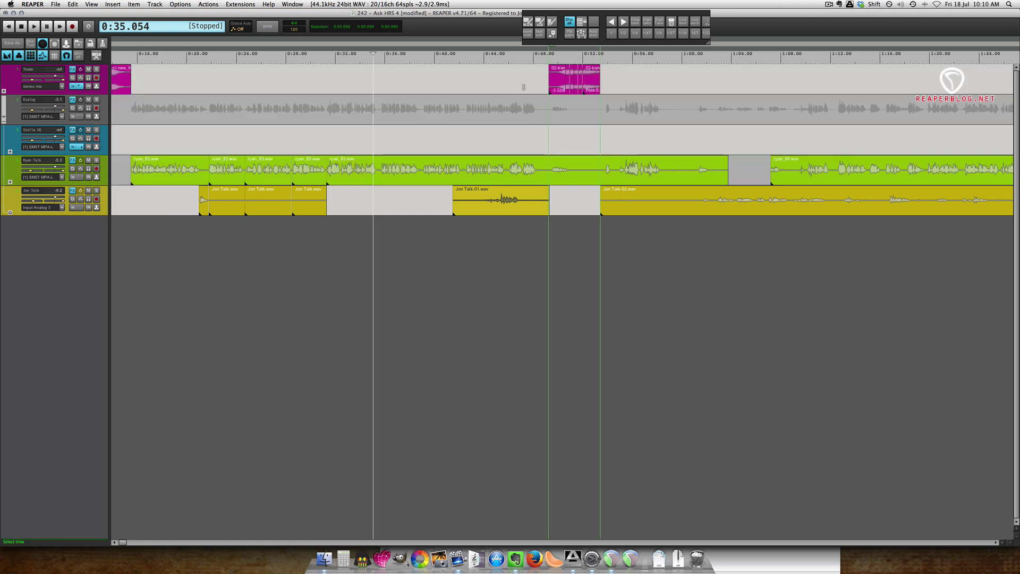
Push the theme transition to 1:04.0 and Jon Talk-01 to 0:56.4, enable ripple editing, and select early Jon Talk clips.
drag(558, 87, 756, 84)
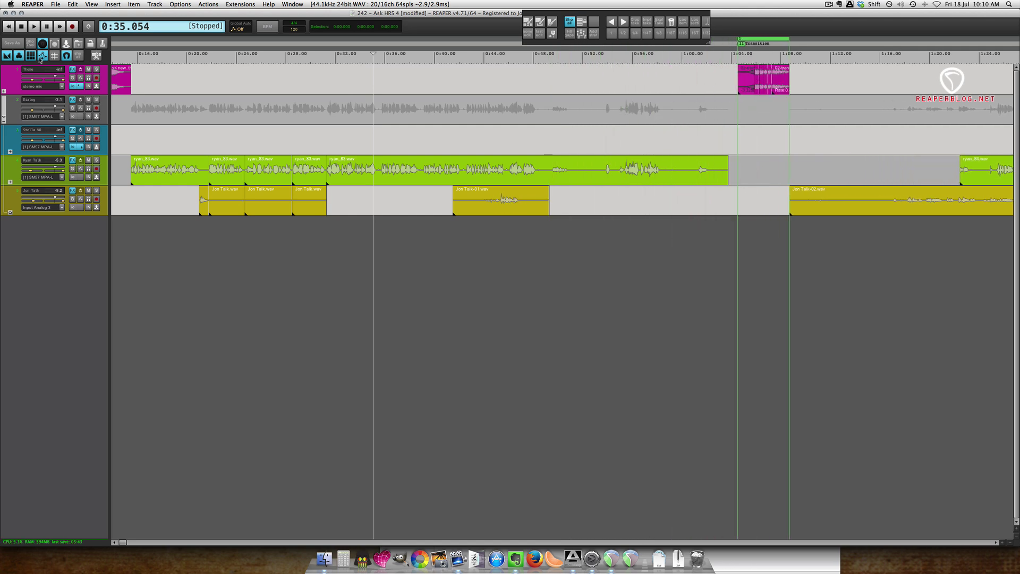
drag(482, 205, 663, 204)
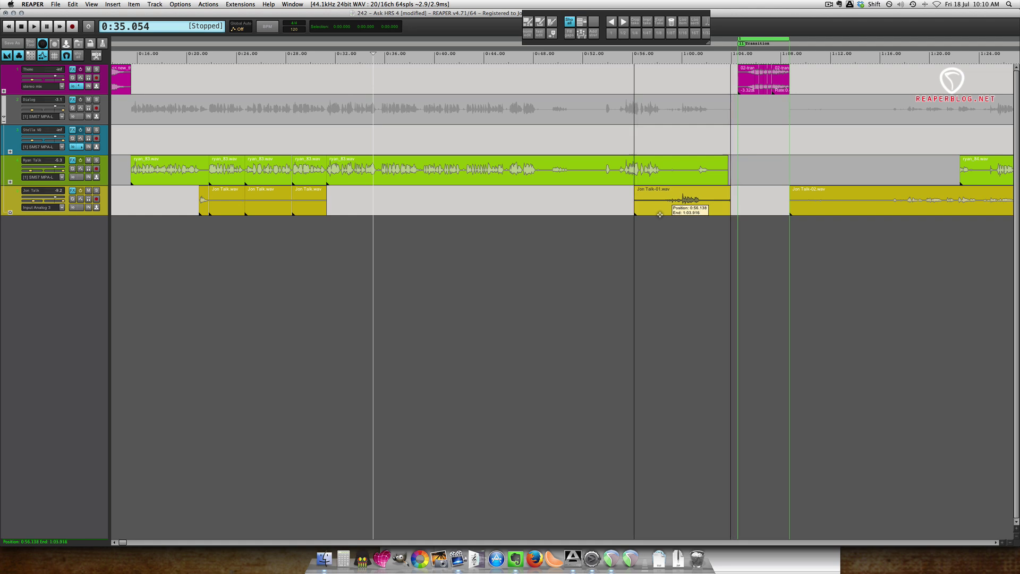
click(29, 58)
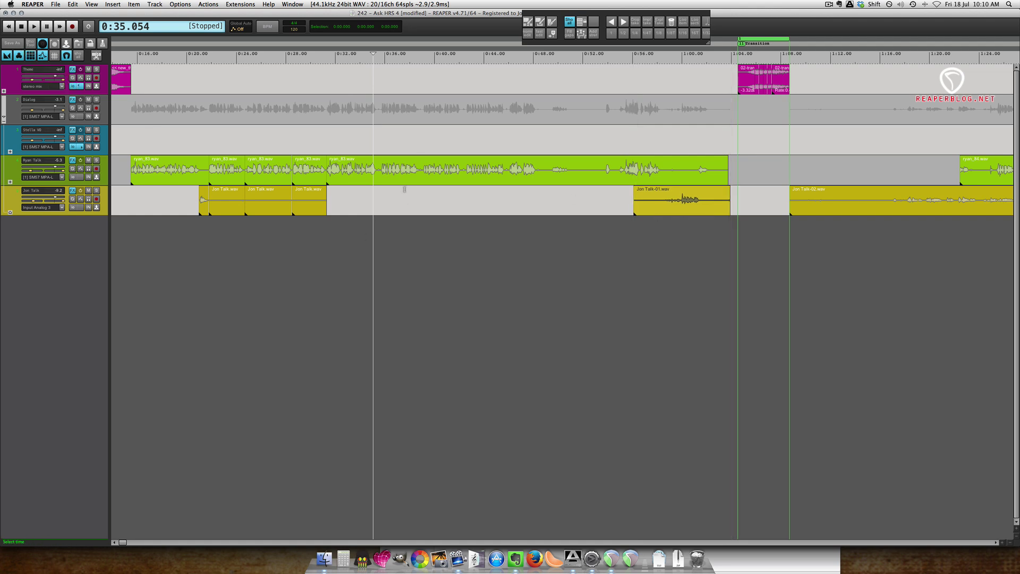
click(367, 178)
click(227, 204)
shift+click(308, 214)
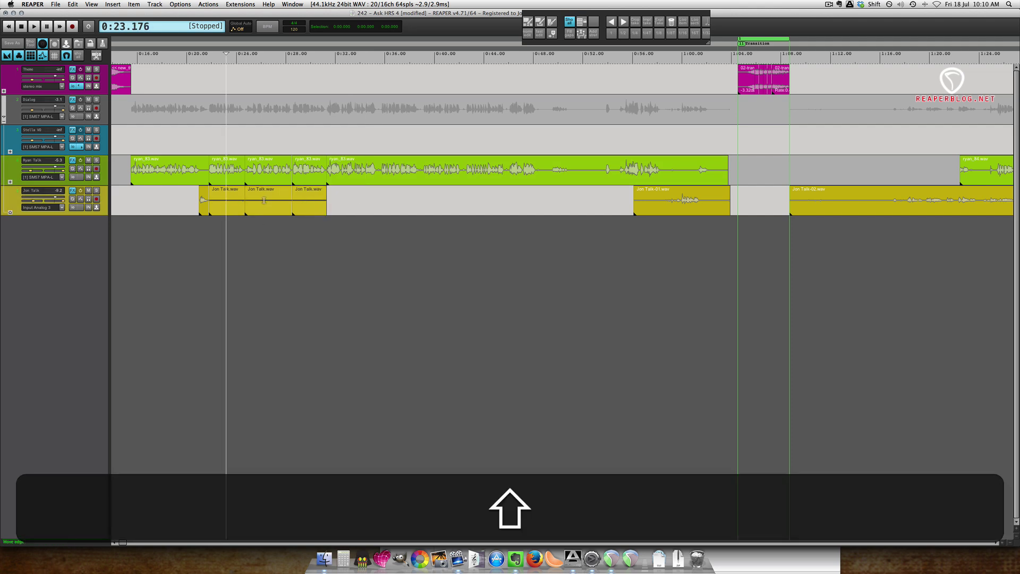
Mute the three early Jon Talk clips and cut the first um from ryan_83 at 0:35.438.
key(m)
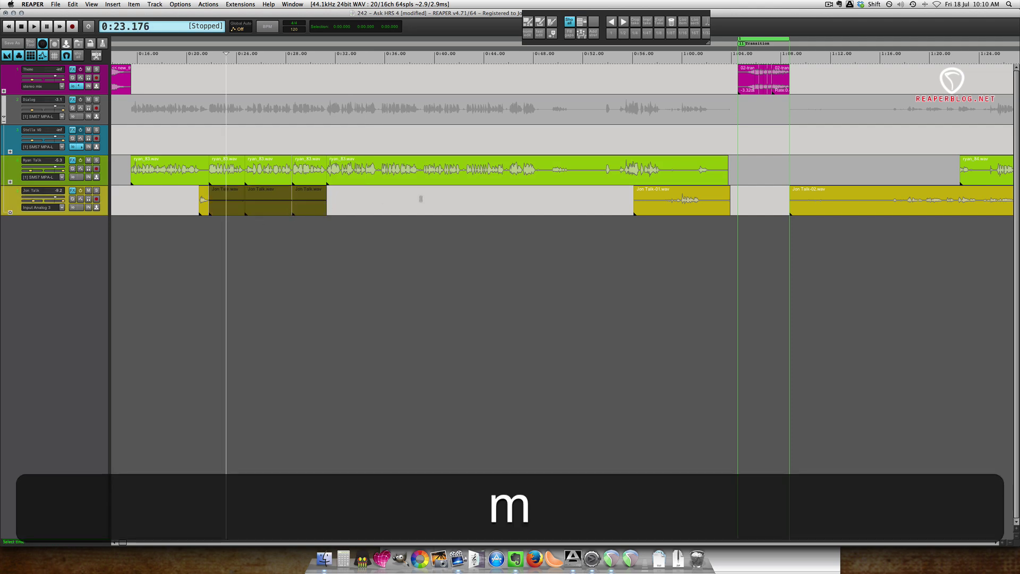
key(alt+m)
scroll(379, 206, up, 5)
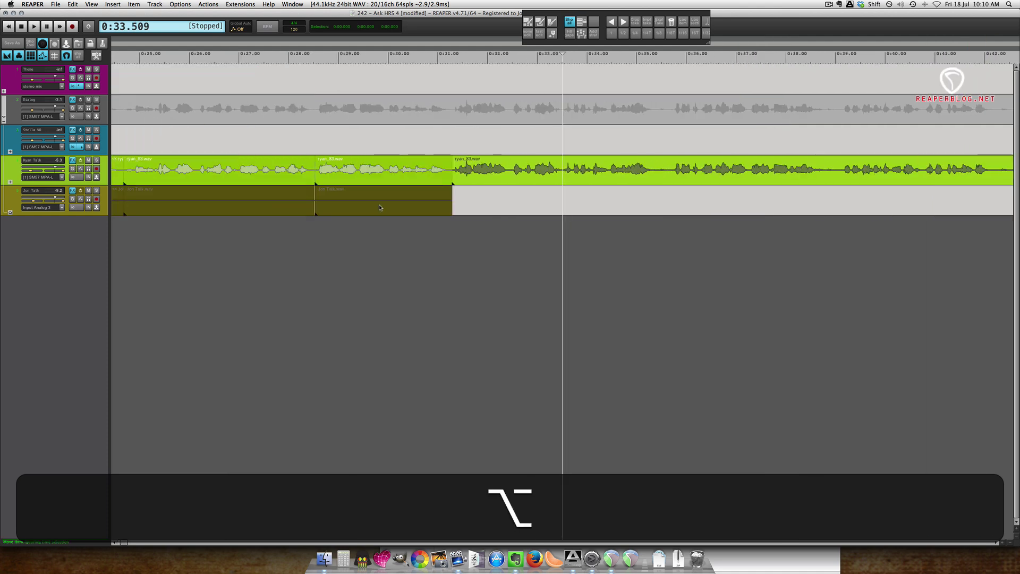
scroll(380, 208, right, 5)
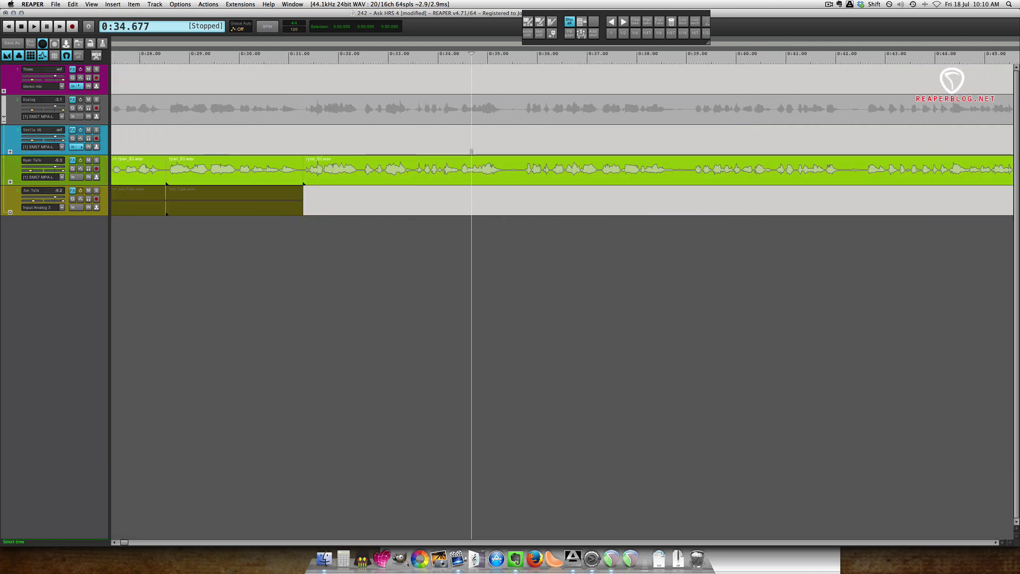
key(space)
click(510, 178)
key(s)
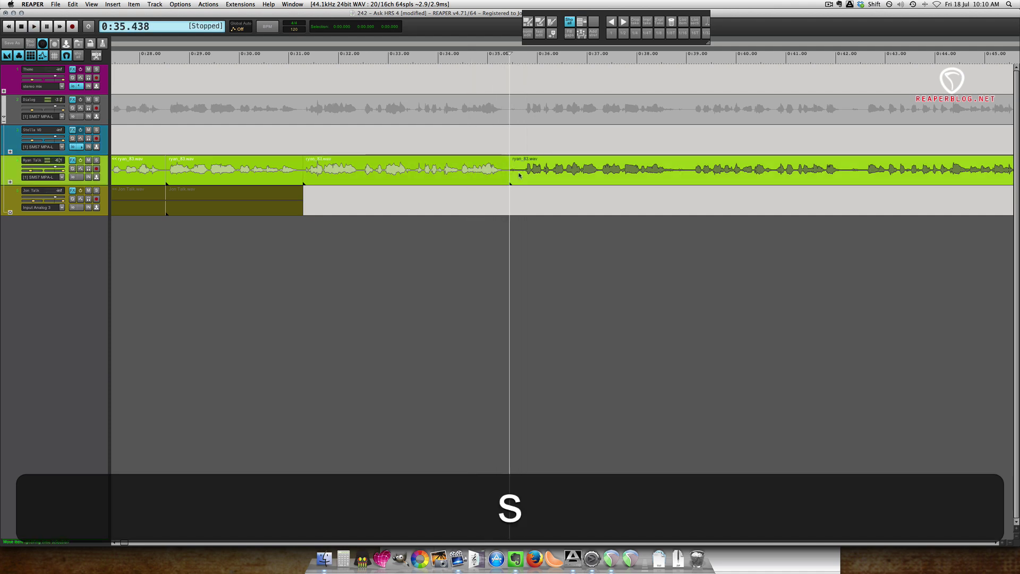
key(a)
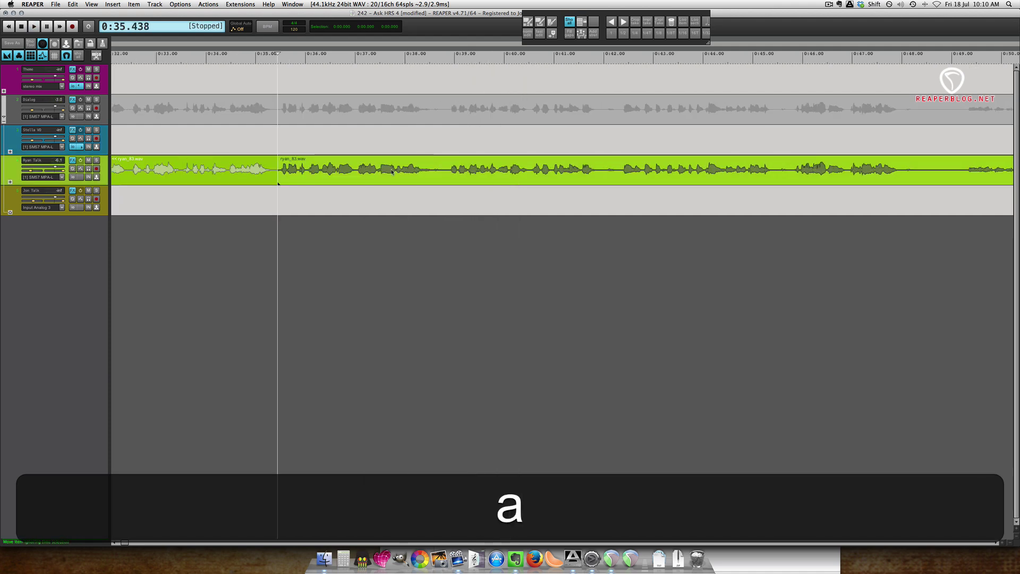
Remove the next um from ryan_83 after 0:37.1, closing the gap.
click(383, 172)
key(space)
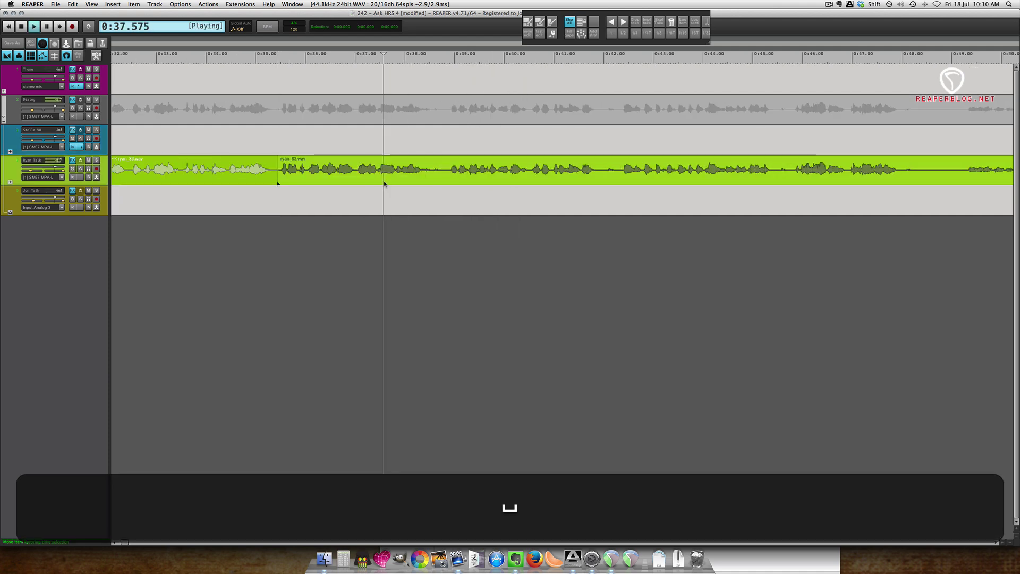
click(433, 172)
key(s)
key(a)
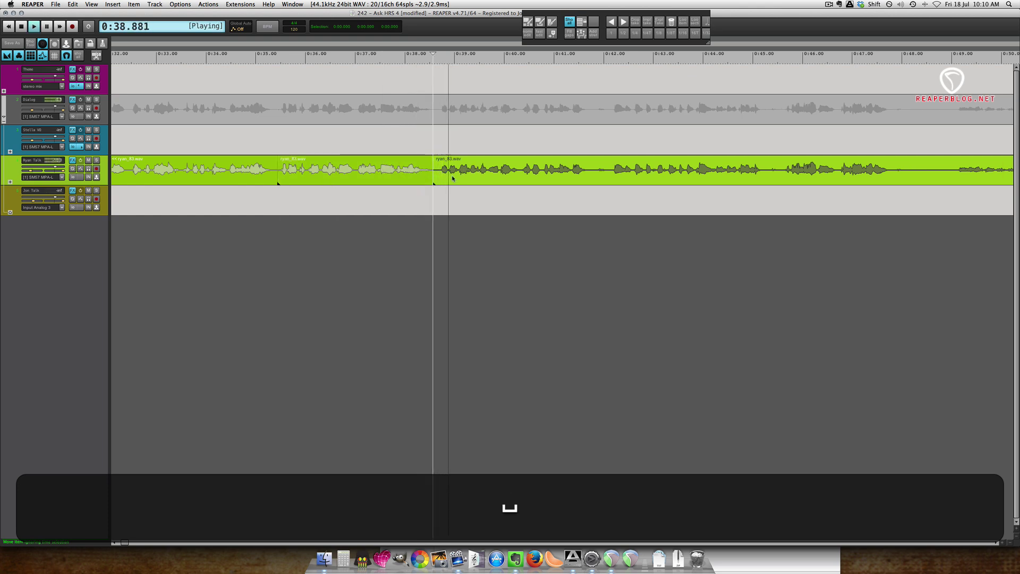
Remove the um at 0:41.827 from ryan_83 and pull later audio left.
scroll(453, 179, right, 3)
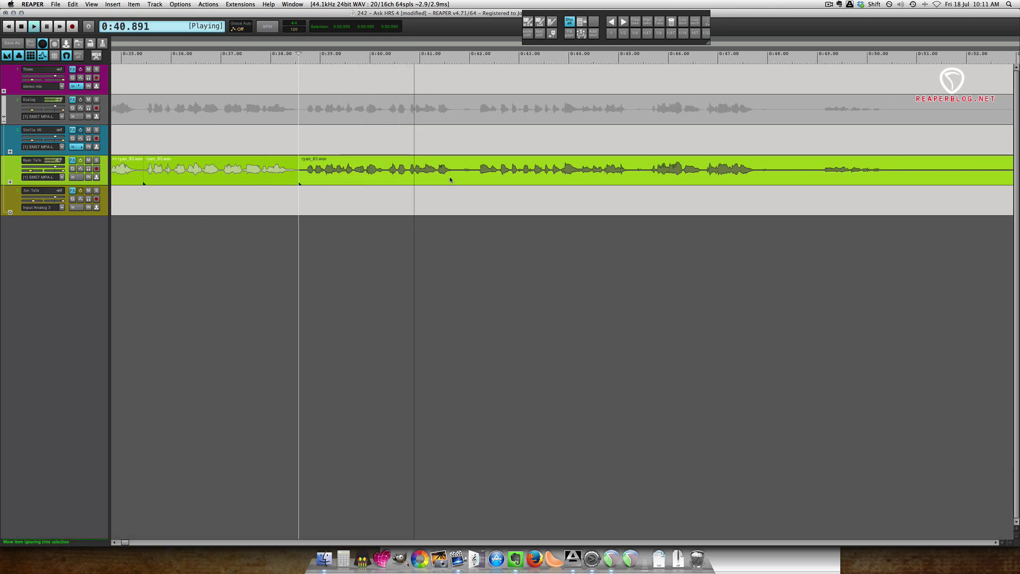
key(space)
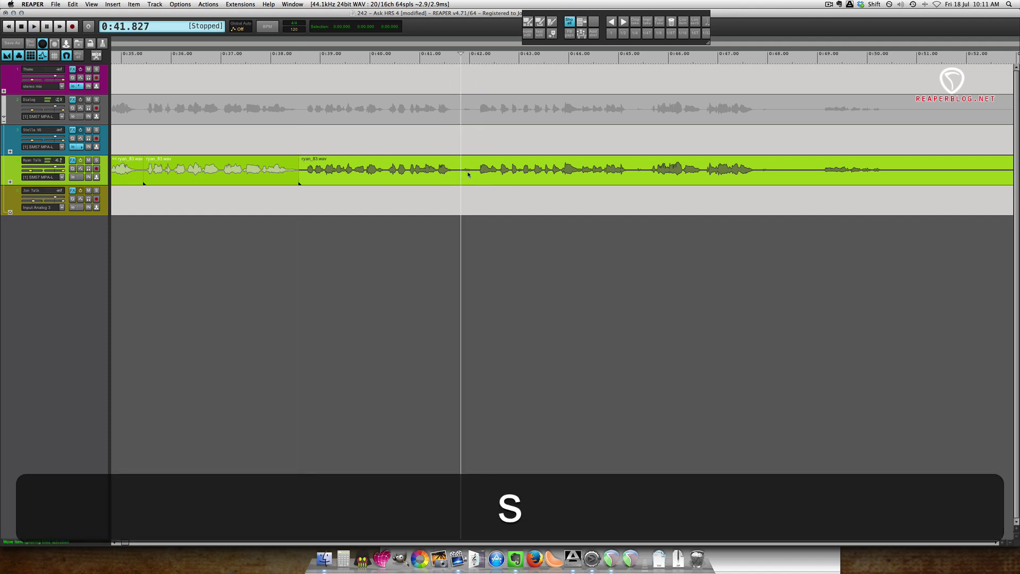
click(462, 175)
key(s)
key(a)
Split Ryan Talk at 0:45.001 and 0:47.302 and delete the long pause.
scroll(478, 179, right, 3)
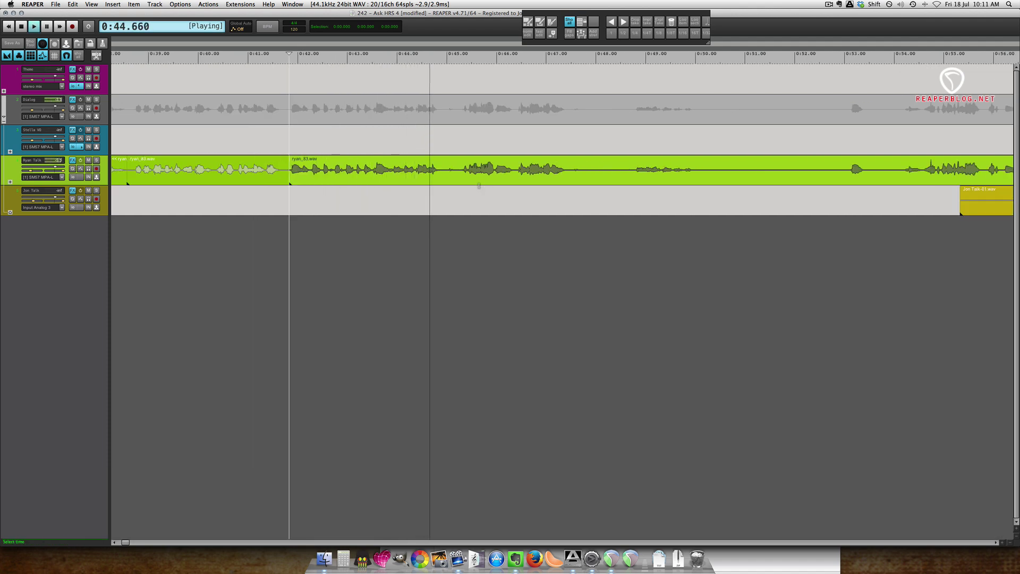
key(space)
click(448, 175)
key(s)
key(space)
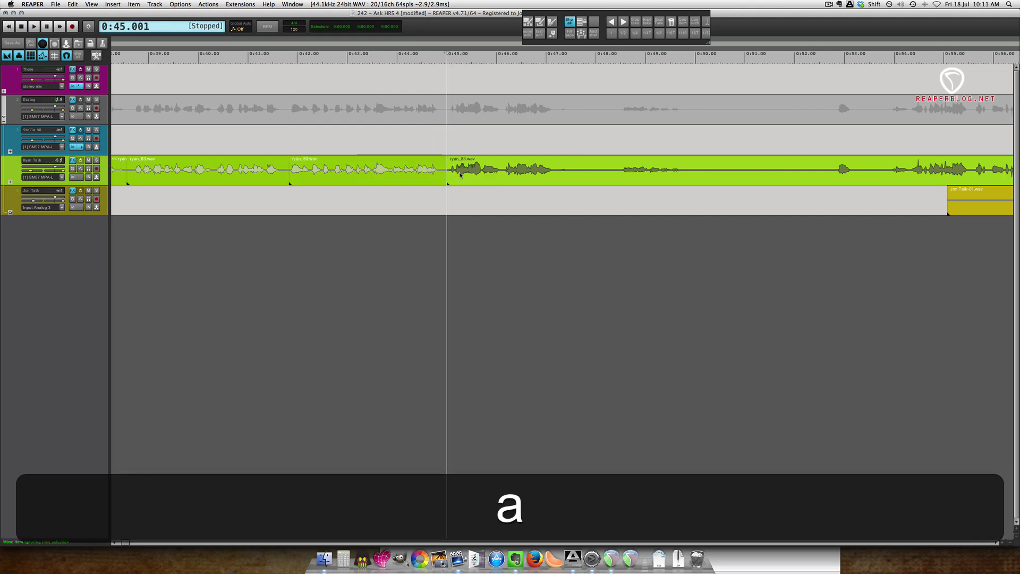
key(space)
click(486, 171)
key(s)
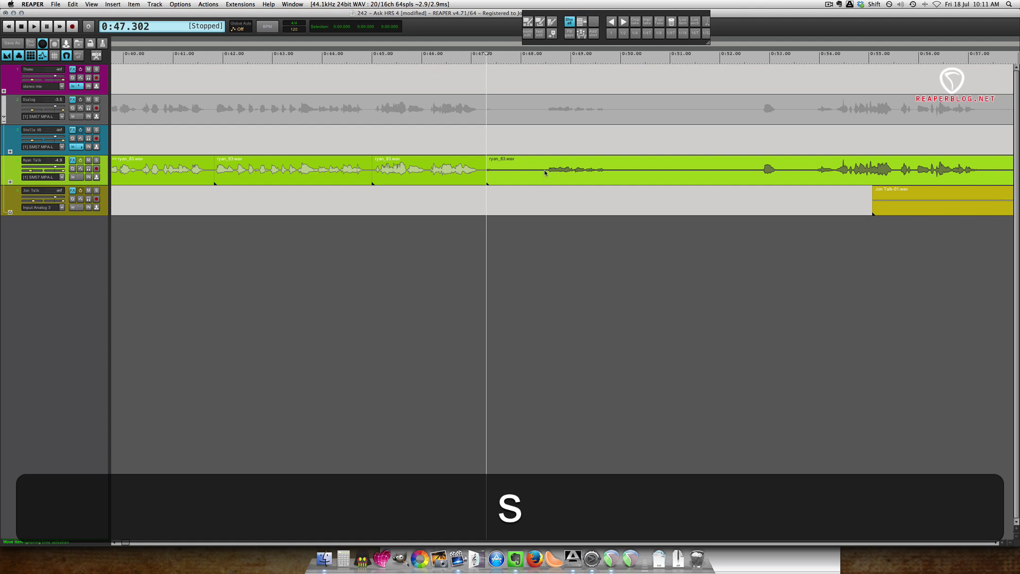
key(space)
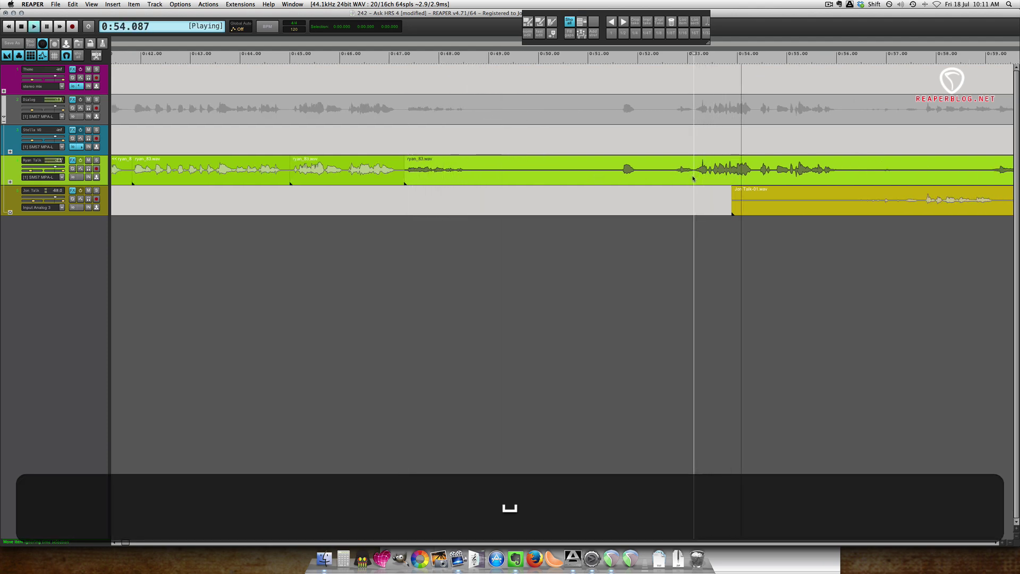
key(space)
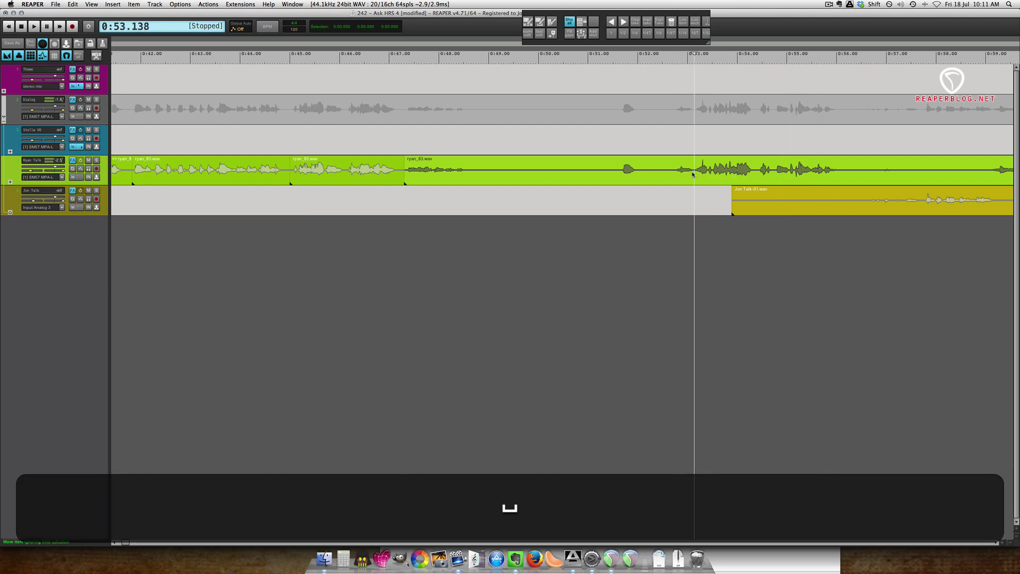
key(a)
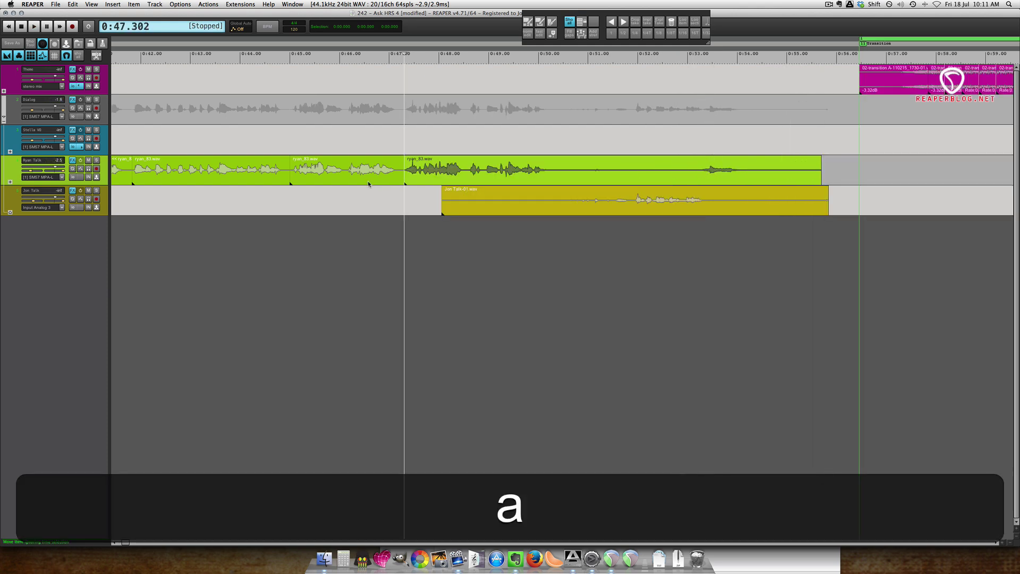
Move Jon Talk-01 to 0:46.893, trim Ryan's last clip, and pull the theme transition to 0:54.813.
click(568, 207)
key(space)
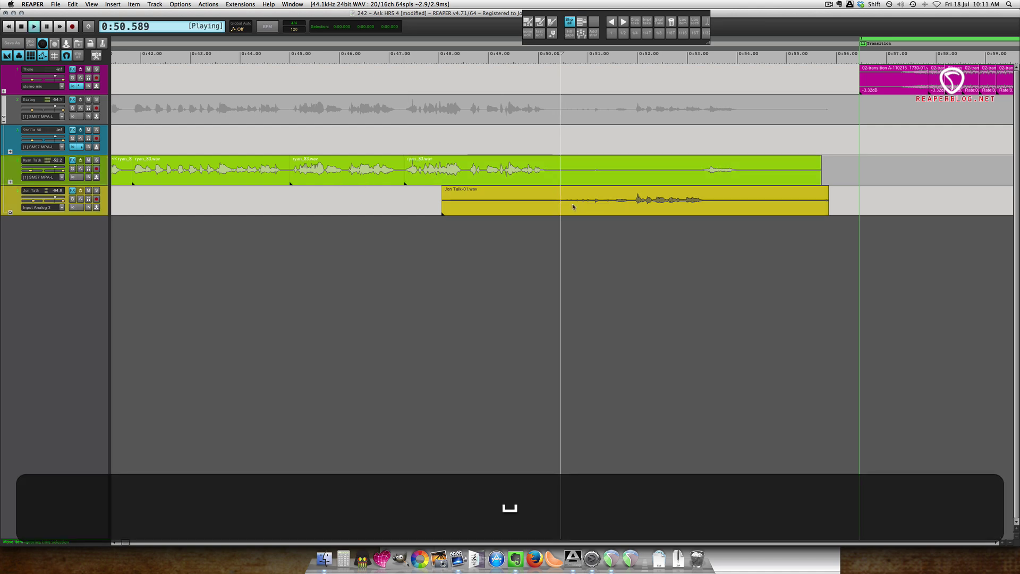
drag(550, 213, 487, 211)
click(697, 175)
key(space)
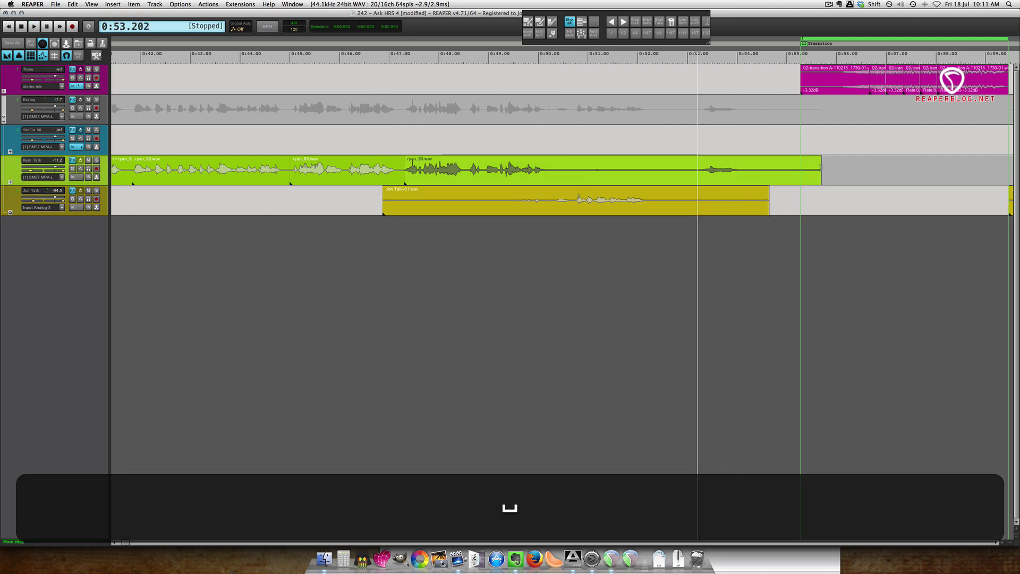
drag(822, 168, 767, 169)
drag(803, 86, 750, 86)
scroll(221, 193, down, 4)
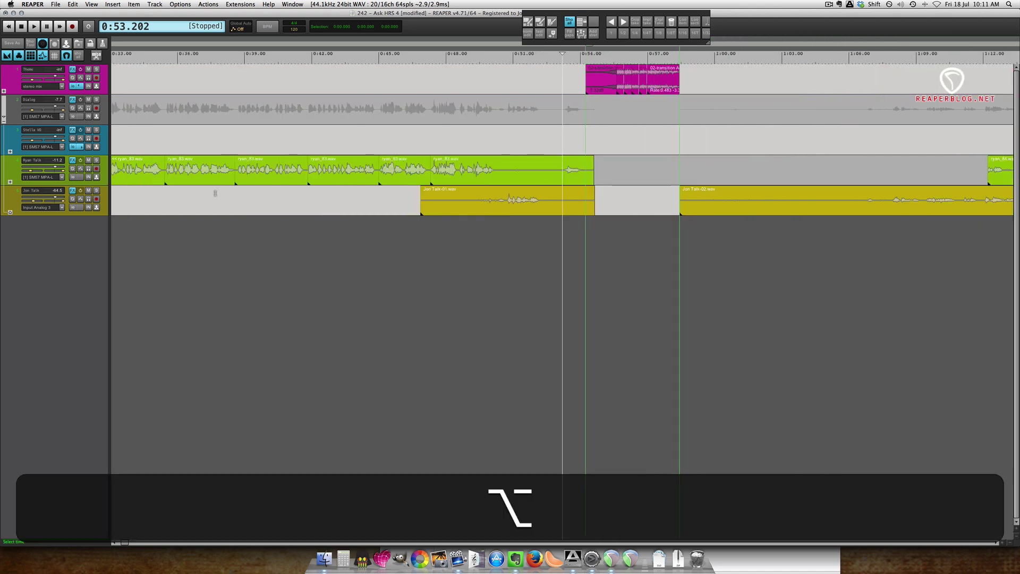
key(alt+space)
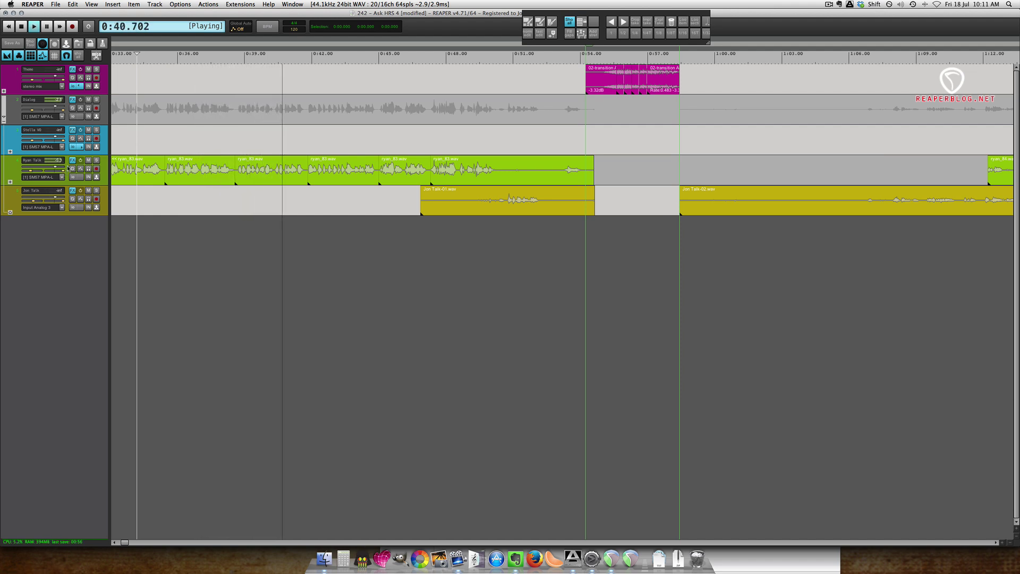
In Ryan Talk's ReaEQ, cut band 2 to -1.2 dB and boost the 4943 Hz high shelf 1.6 dB.
click(72, 160)
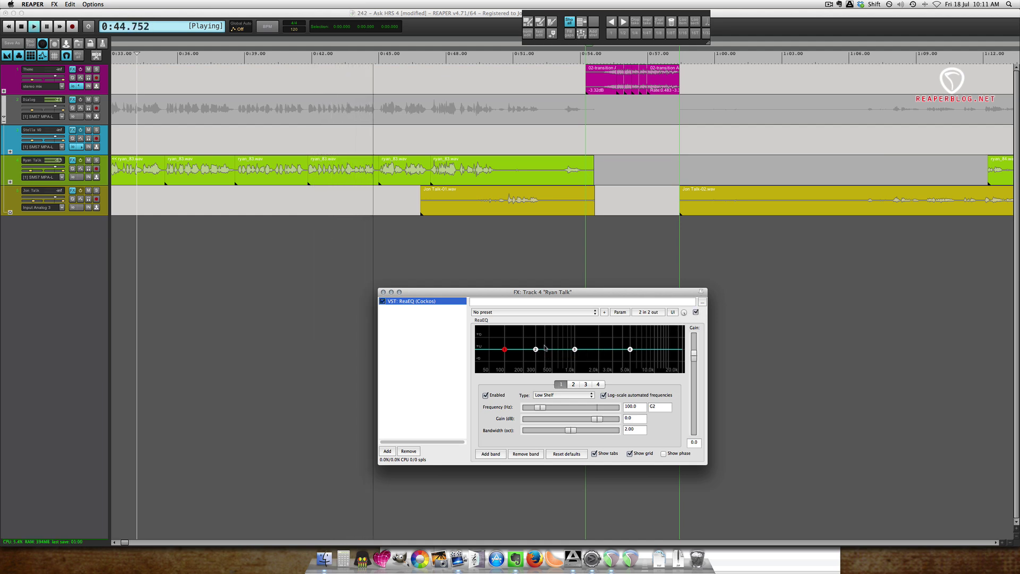
drag(536, 349, 536, 351)
drag(632, 350, 631, 346)
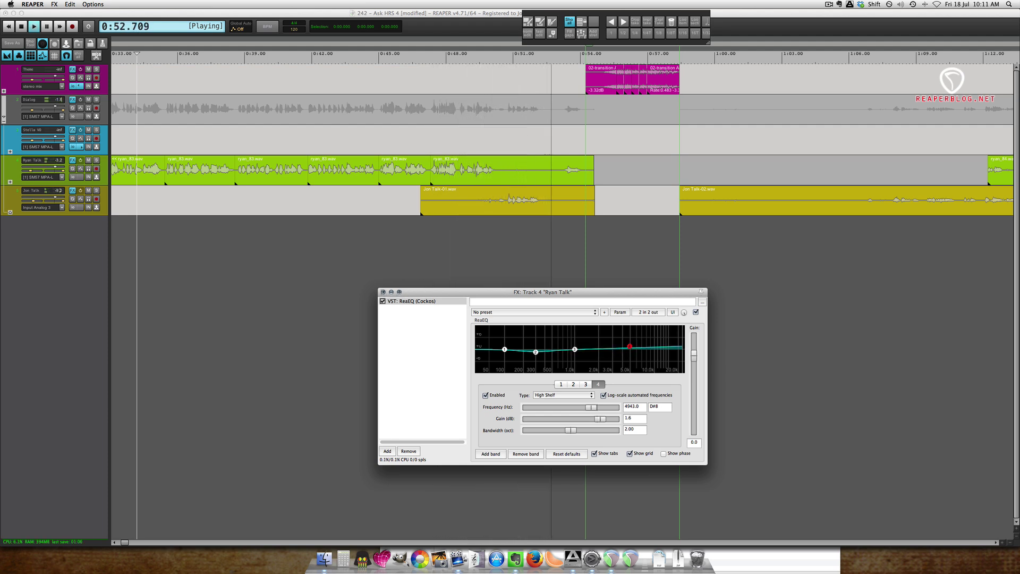
click(383, 292)
Split and ripple-trim at the cut, then shorten the end of the green talk clip.
key(space)
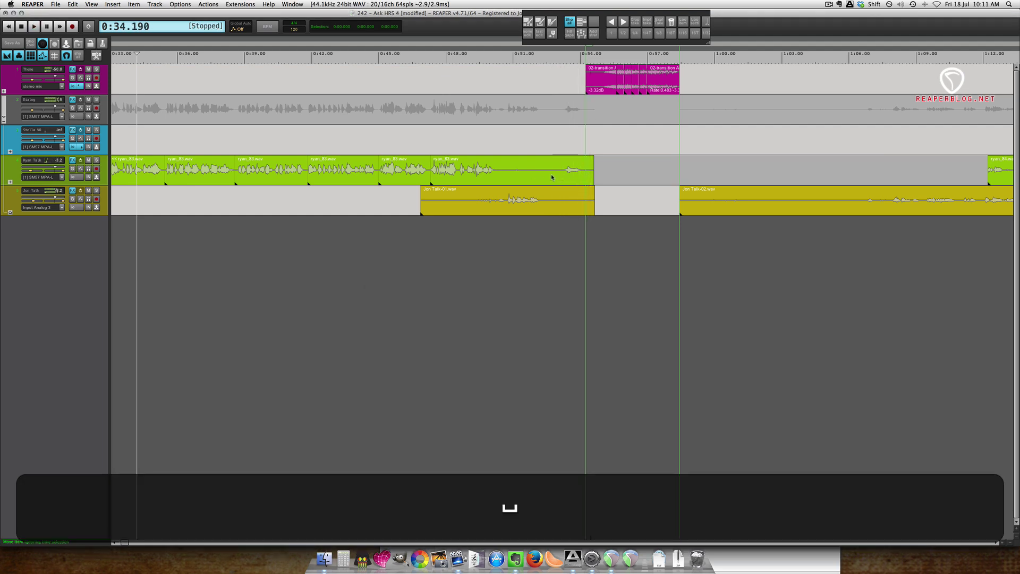
click(551, 176)
key(s)
key(a)
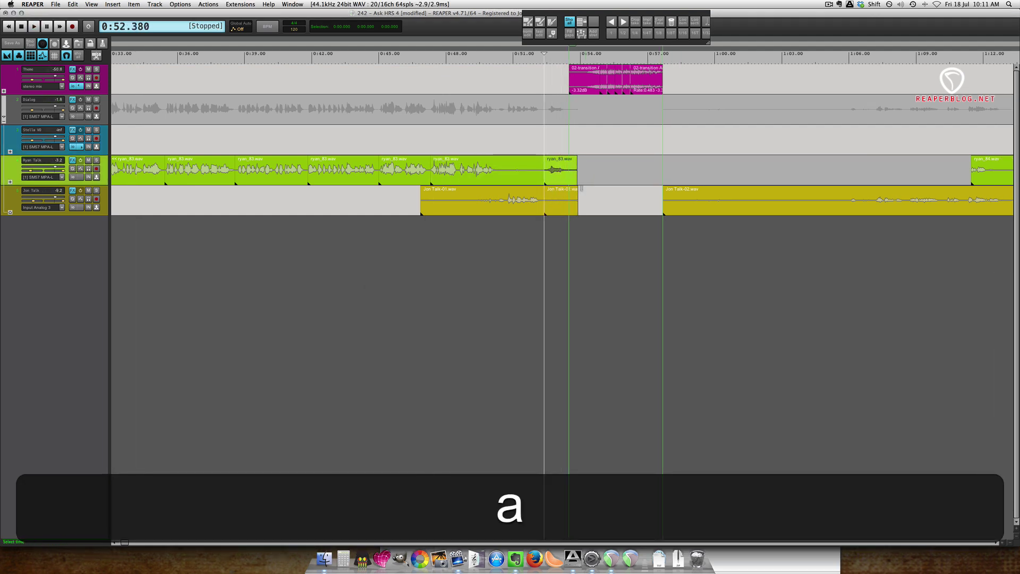
key(alt+a)
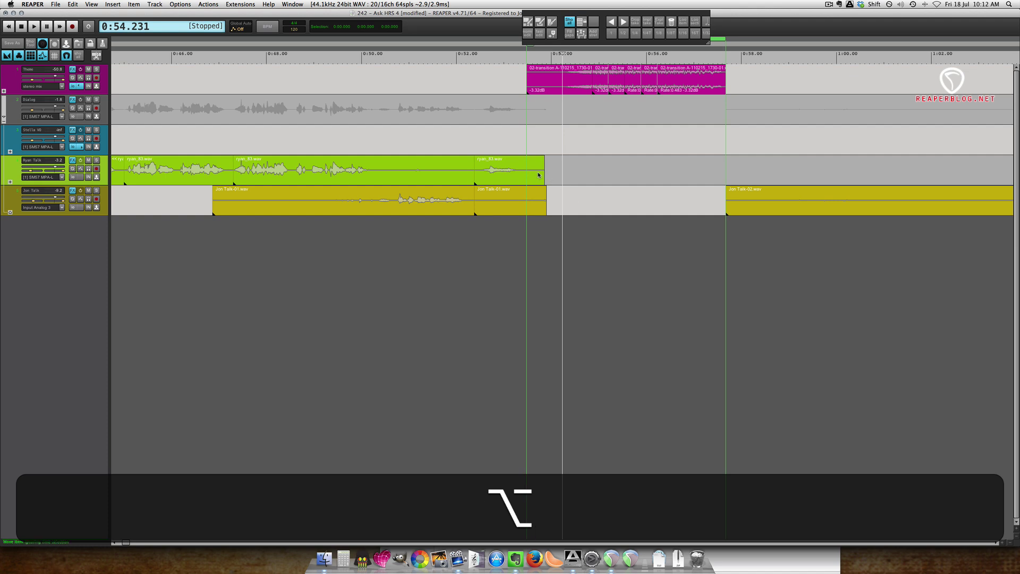
drag(538, 176, 527, 176)
Mute the silent yellow talk section, then split off and mute the earlier yellow piece.
click(514, 203)
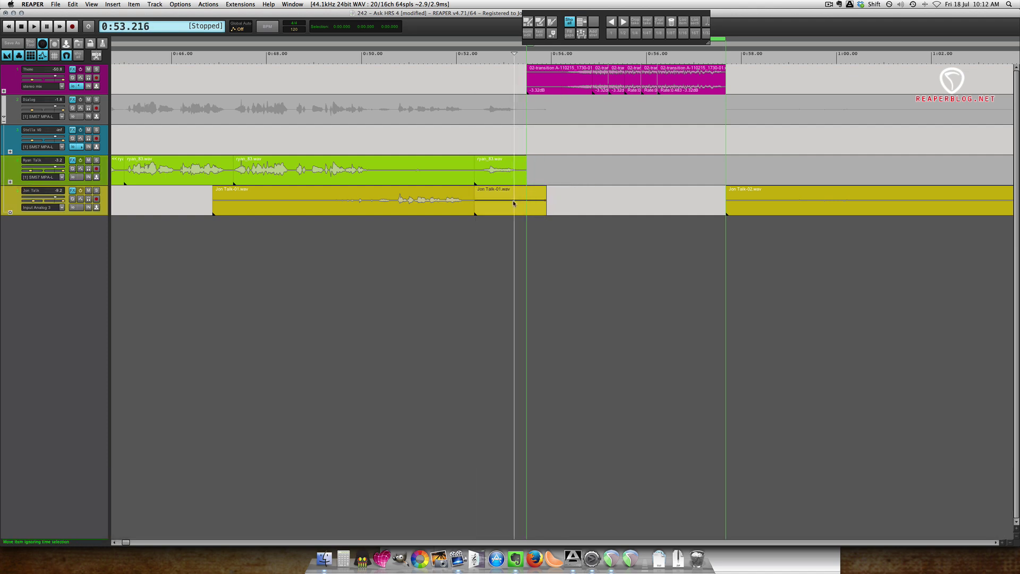
key(m)
key(a)
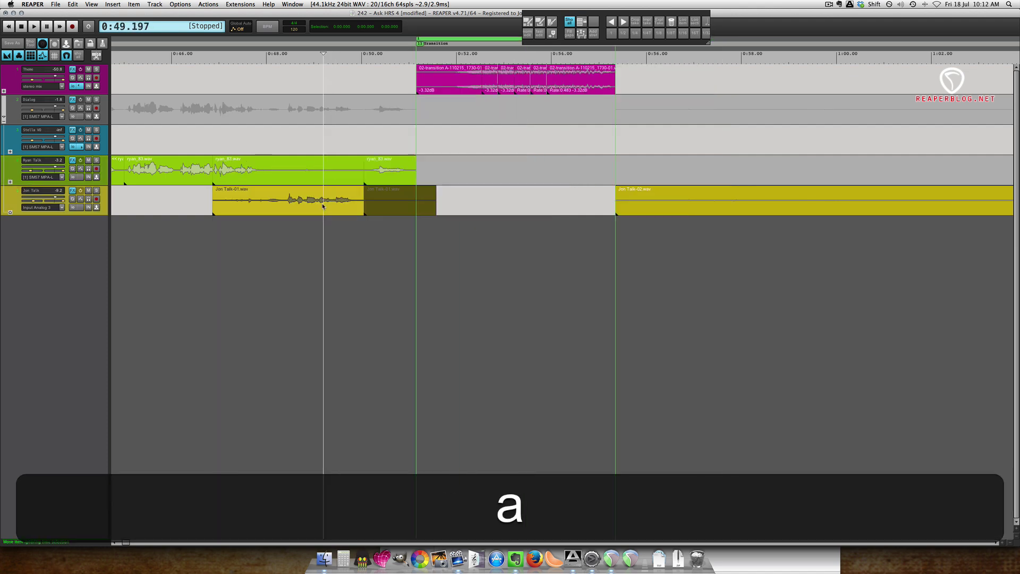
key(z)
click(326, 207)
key(s)
click(279, 206)
key(m)
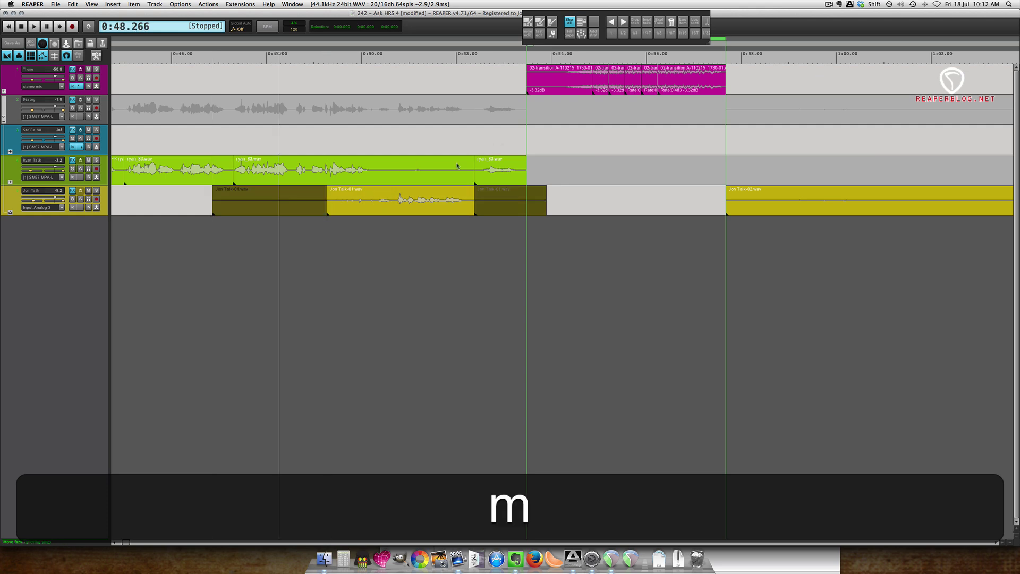
Audition around the transition and trim the green clip's start to 1:14.
click(483, 113)
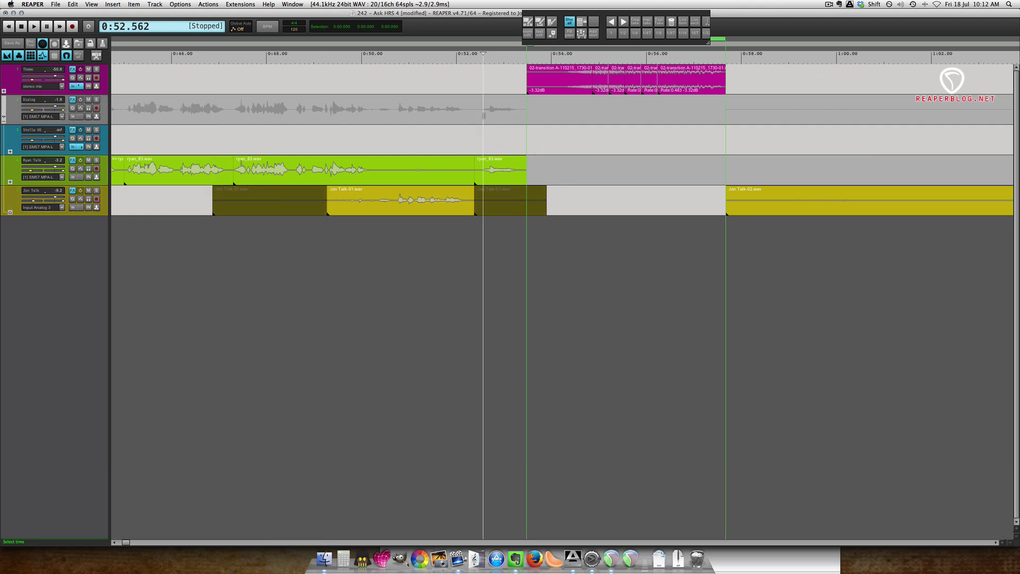
scroll(489, 120, right, 5)
key(space)
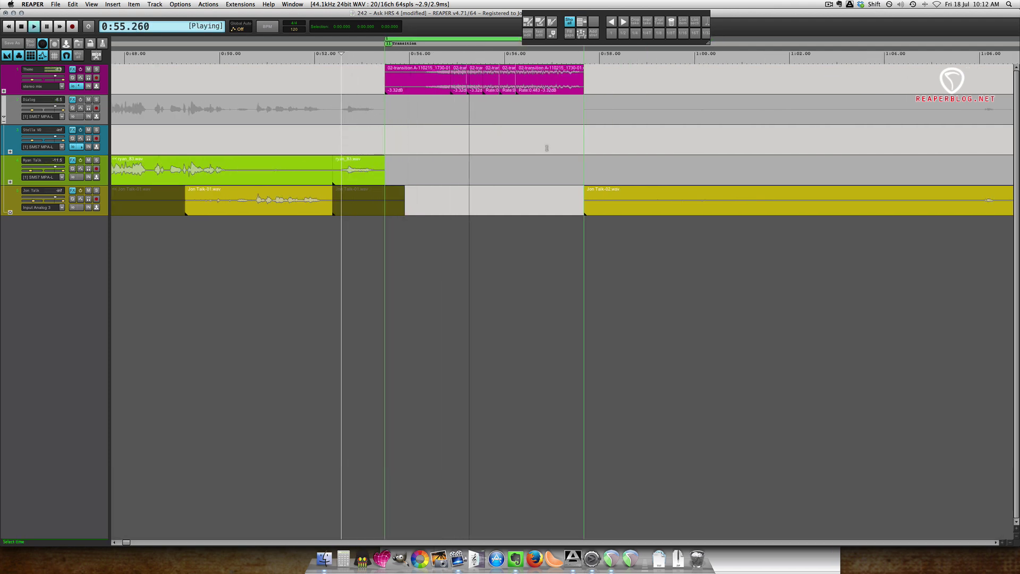
scroll(547, 148, right, 5)
scroll(525, 150, left, 1)
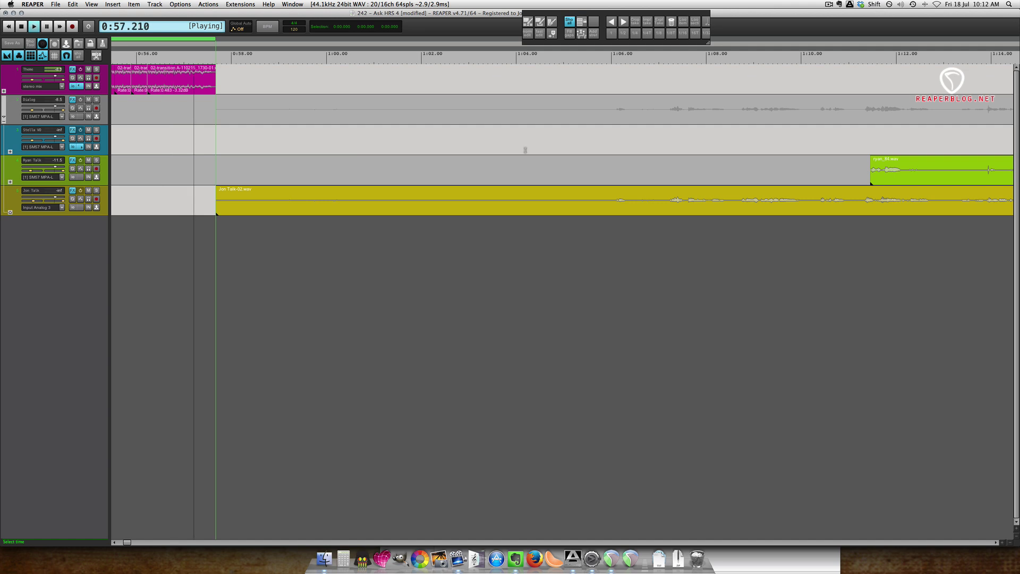
key(space)
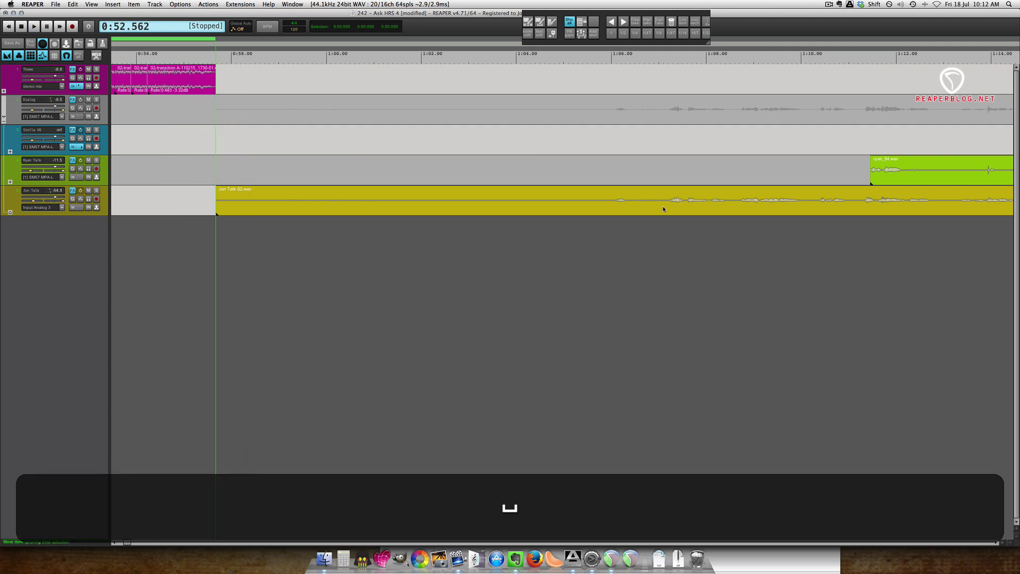
scroll(667, 208, down, 4)
click(704, 173)
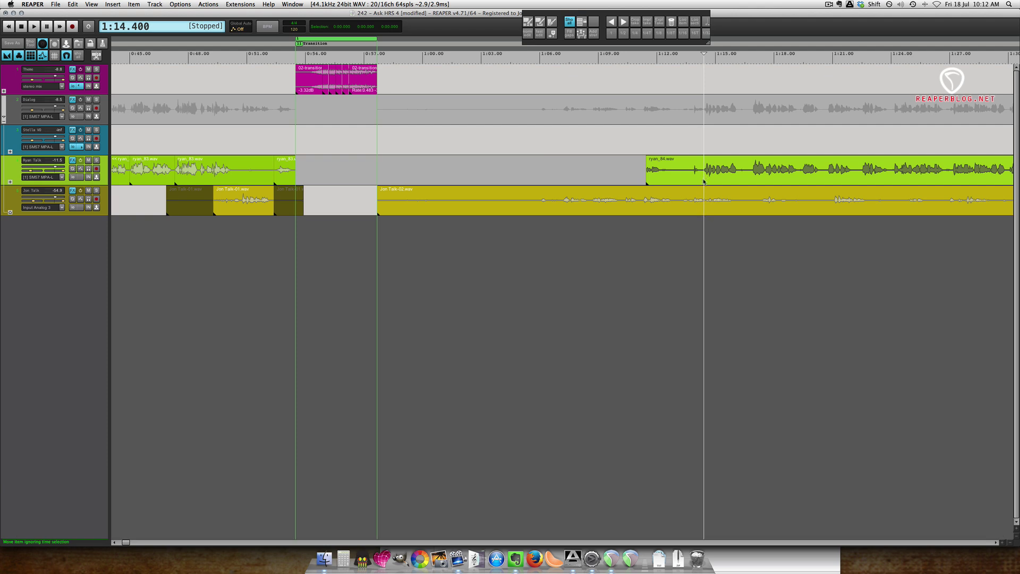
key(shift+s)
key(shift+space)
key(shift+s)
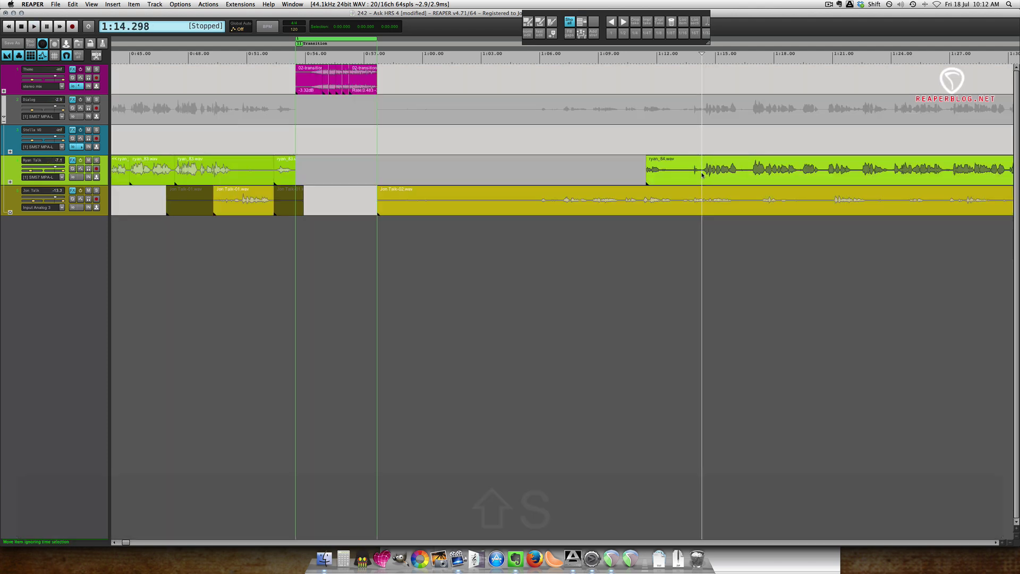
drag(647, 170, 703, 175)
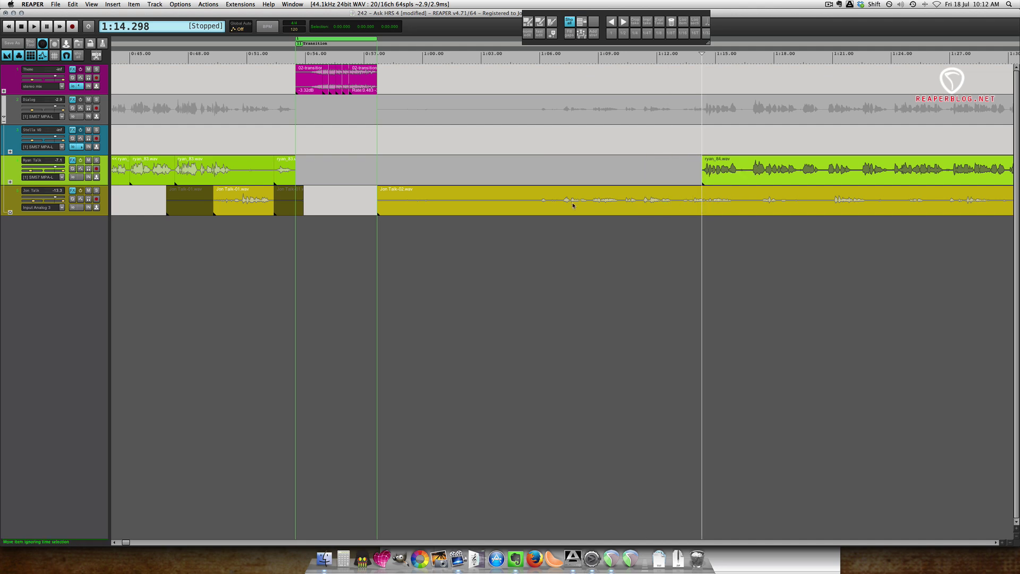
Slip the second yellow clip's audio and audition it soloed from 1:13.788.
click(603, 206)
key(space)
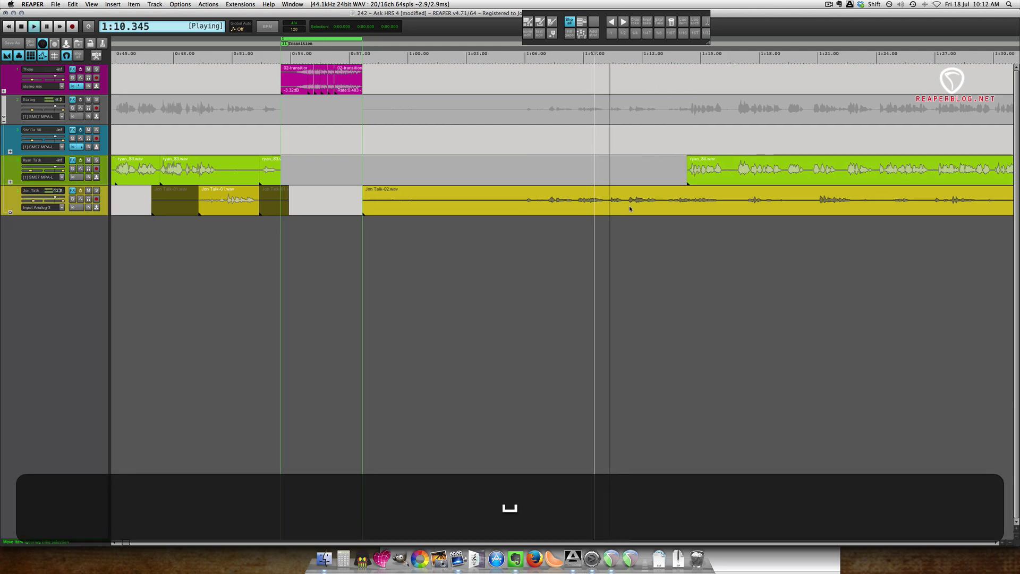
key(space)
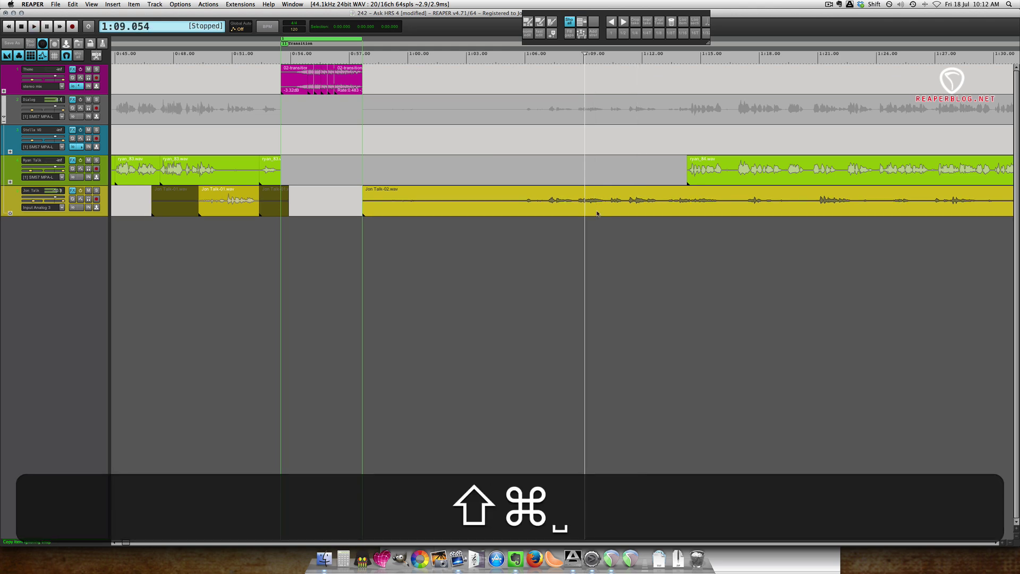
key(shift+super+space)
drag(808, 253, 398, 239)
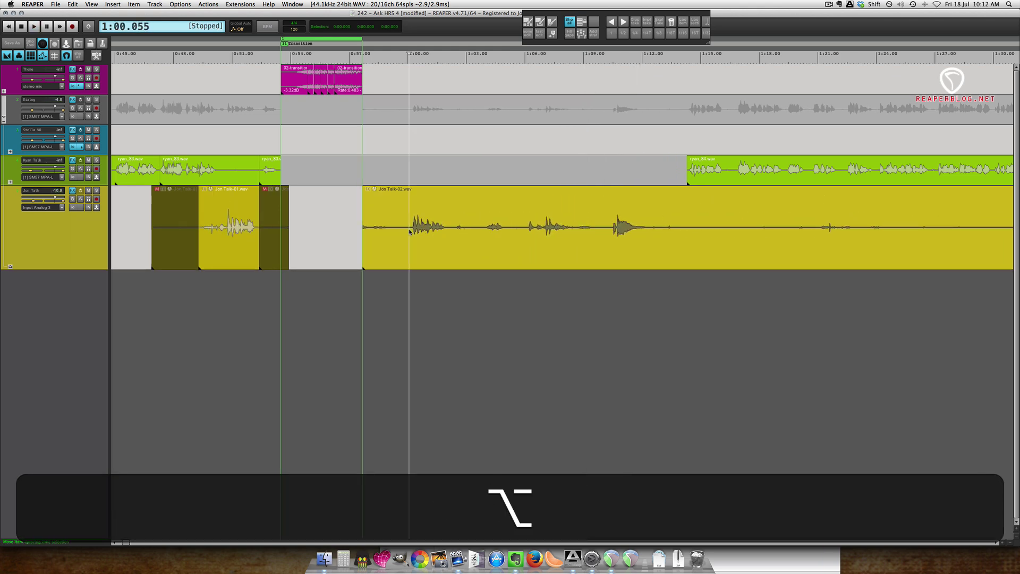
key(alt+space)
key(space)
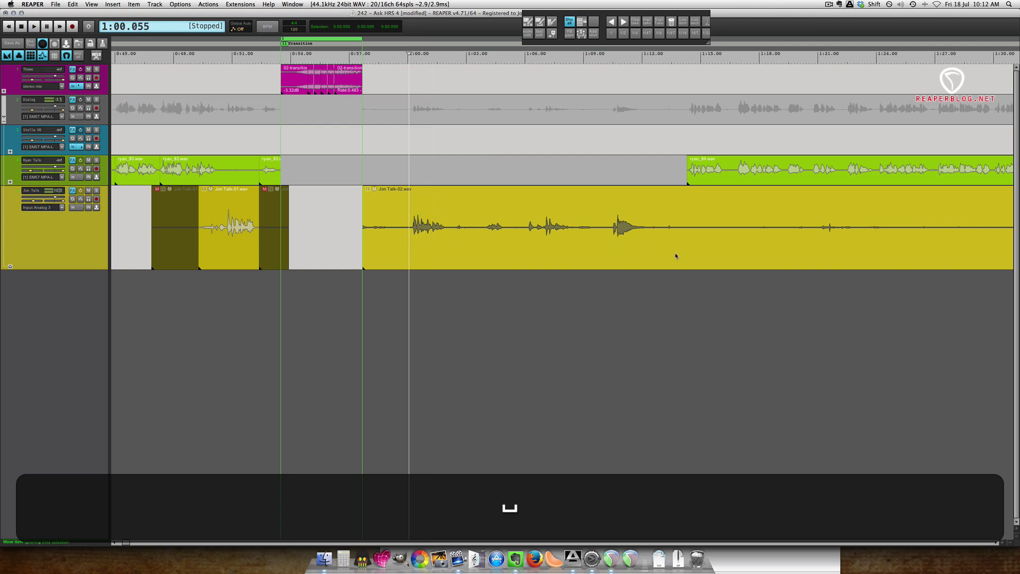
click(677, 257)
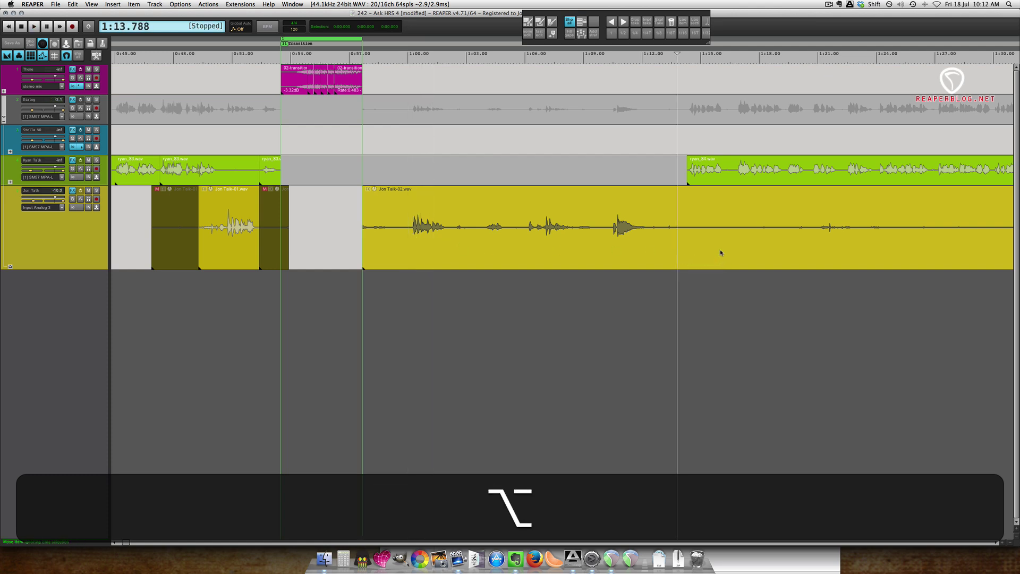
scroll(719, 252, down, 10)
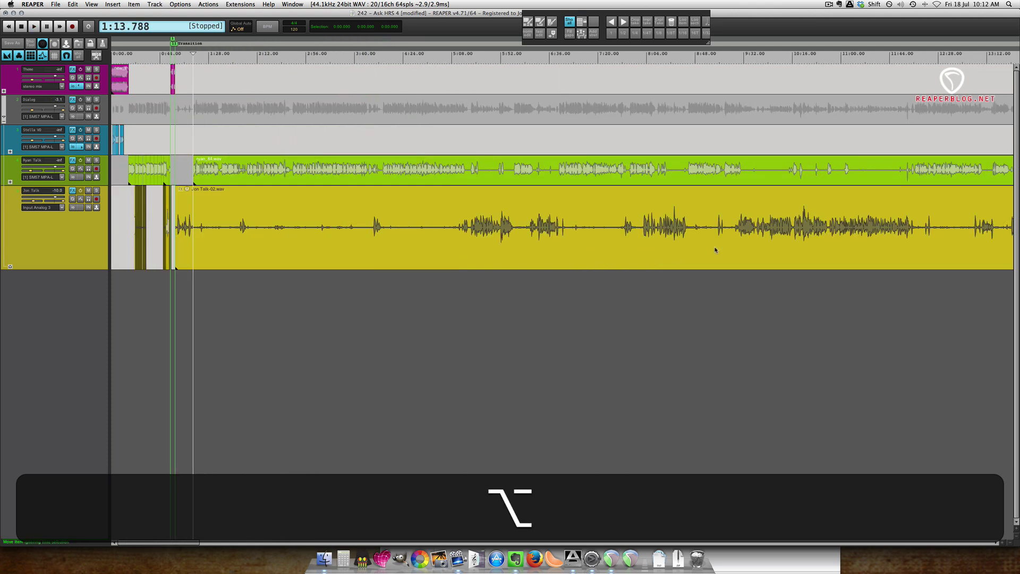
key(alt+shift+s)
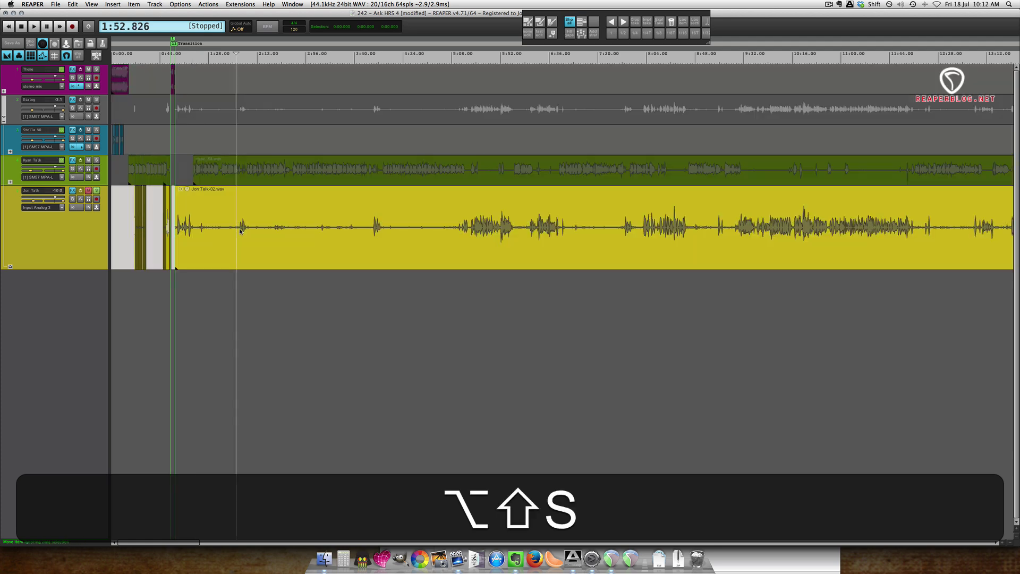
key(shift+space)
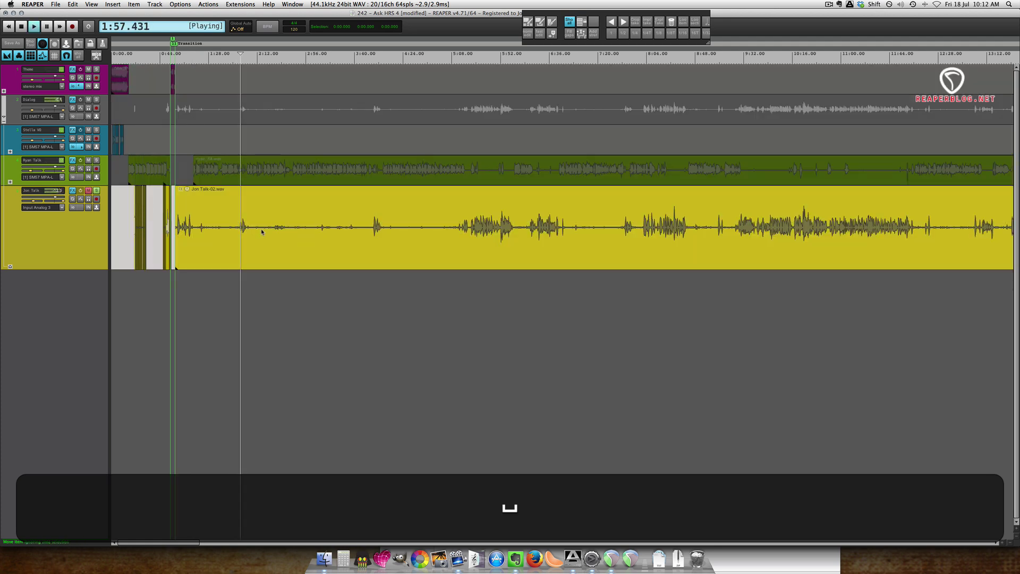
scroll(238, 232, up, 4)
Ripple-close the gap at 1:13.923 and move the green and Dialog clips to 0:57.675.
alt+click(333, 232)
key(a)
double_click(309, 229)
key(Escape)
key(shift+s)
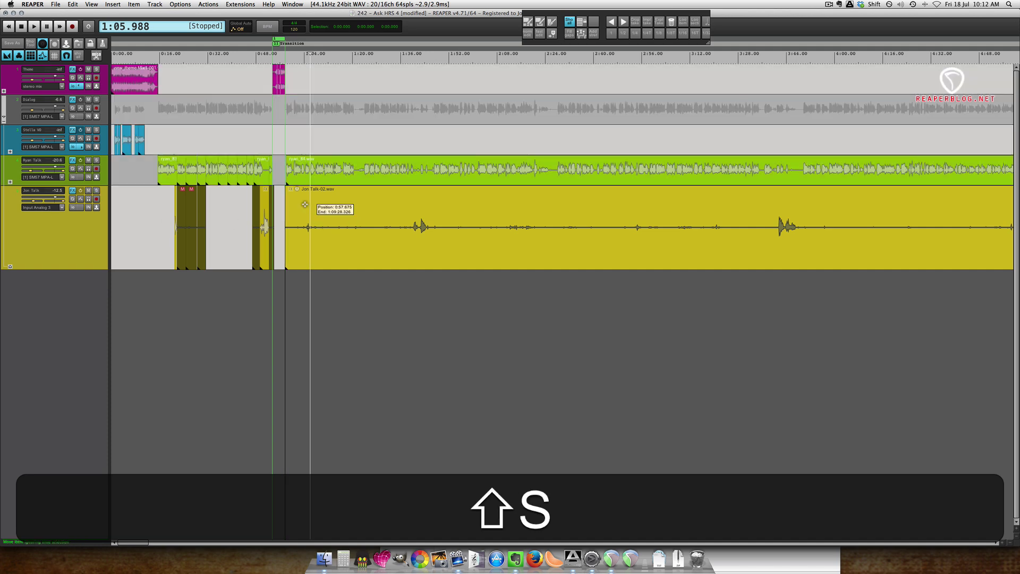
key(alt+shift+s)
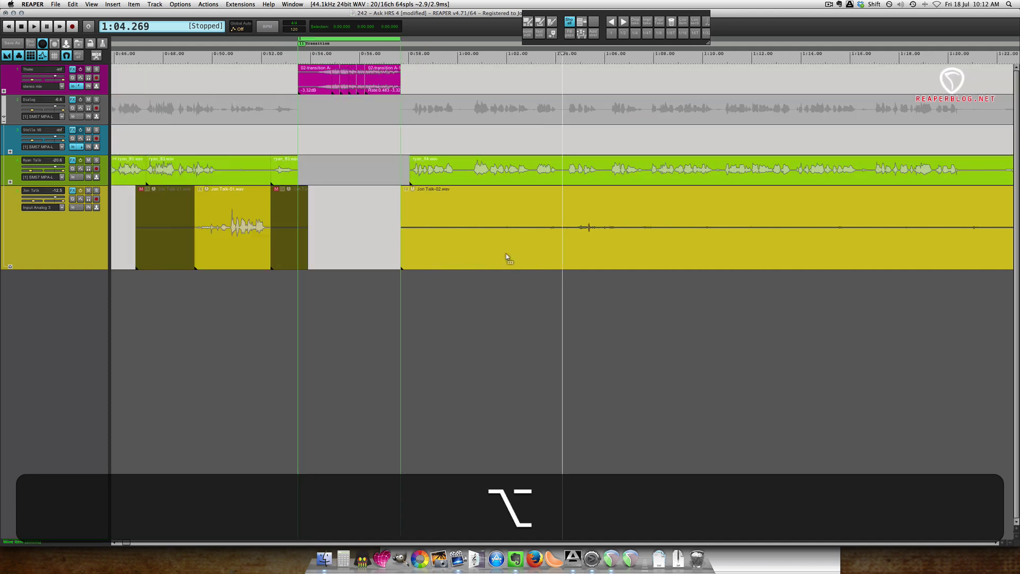
drag(442, 171, 434, 171)
key(space)
Split at 0:59.705 to cut out the pause, then slip the yellow clip's audio to realign.
scroll(449, 230, up, 5)
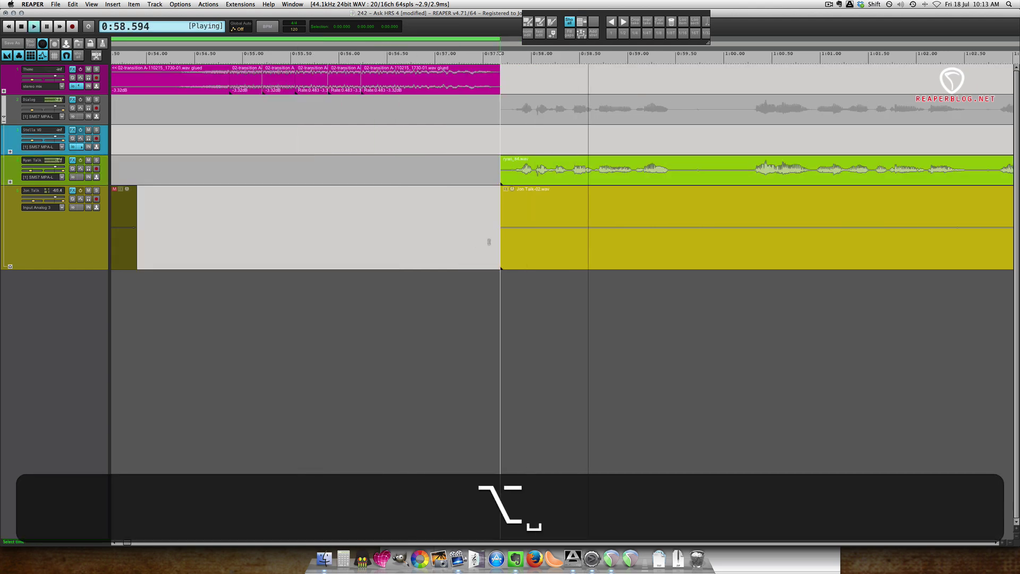
scroll(489, 234, right, 5)
click(291, 172)
key(space)
key(s)
key(a)
key(space)
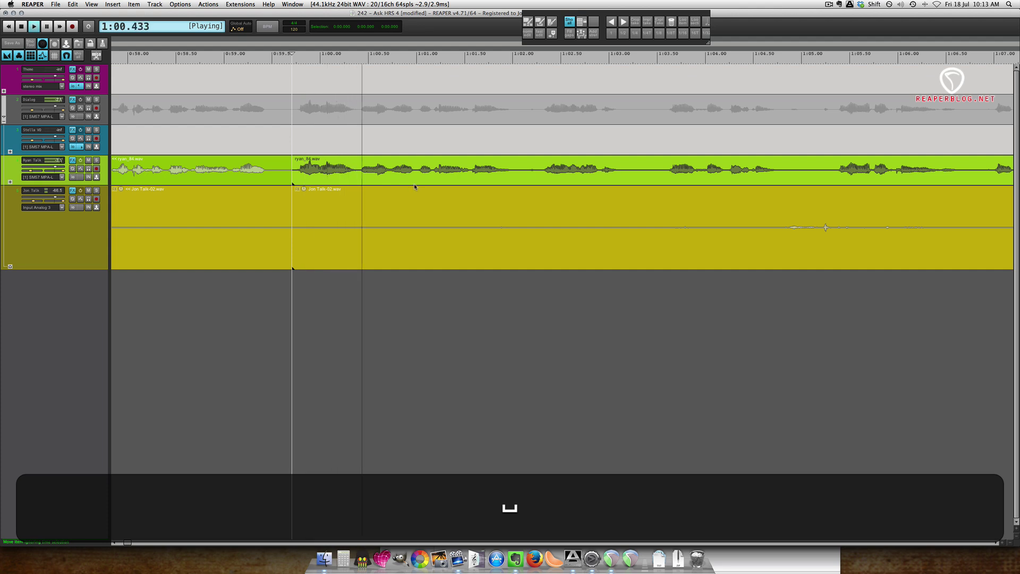
scroll(414, 186, down, 6)
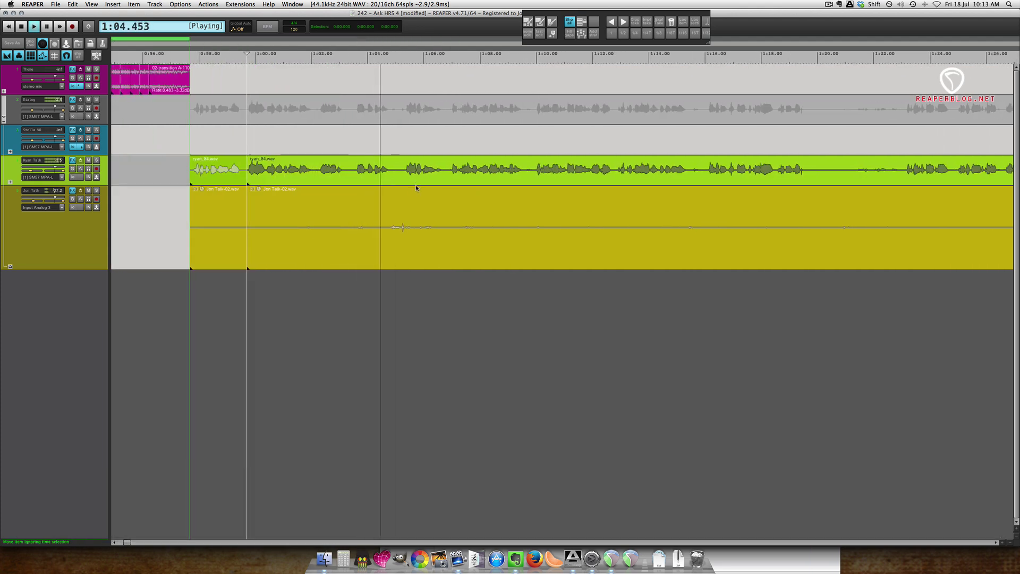
key(space)
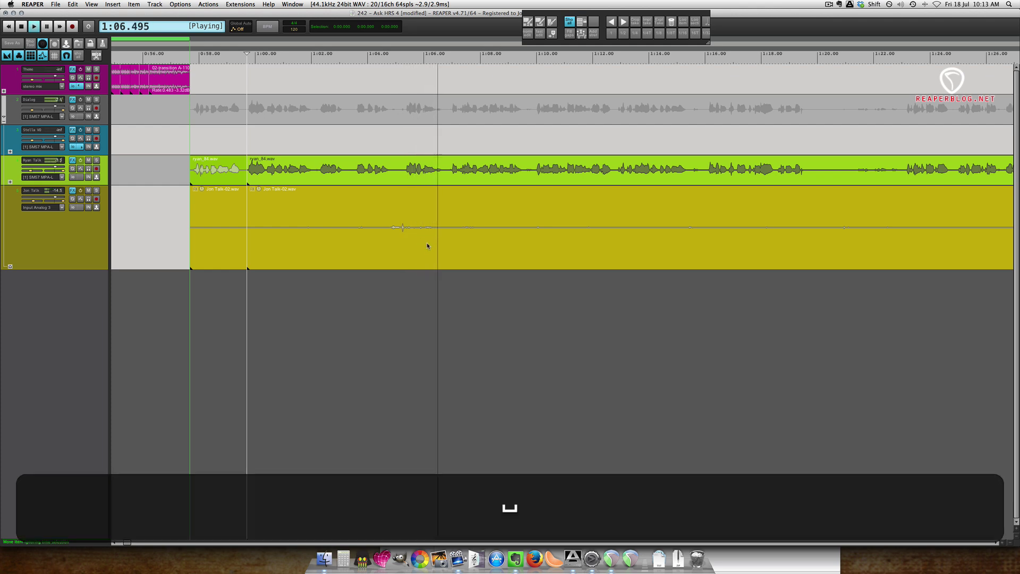
drag(427, 243, 476, 245)
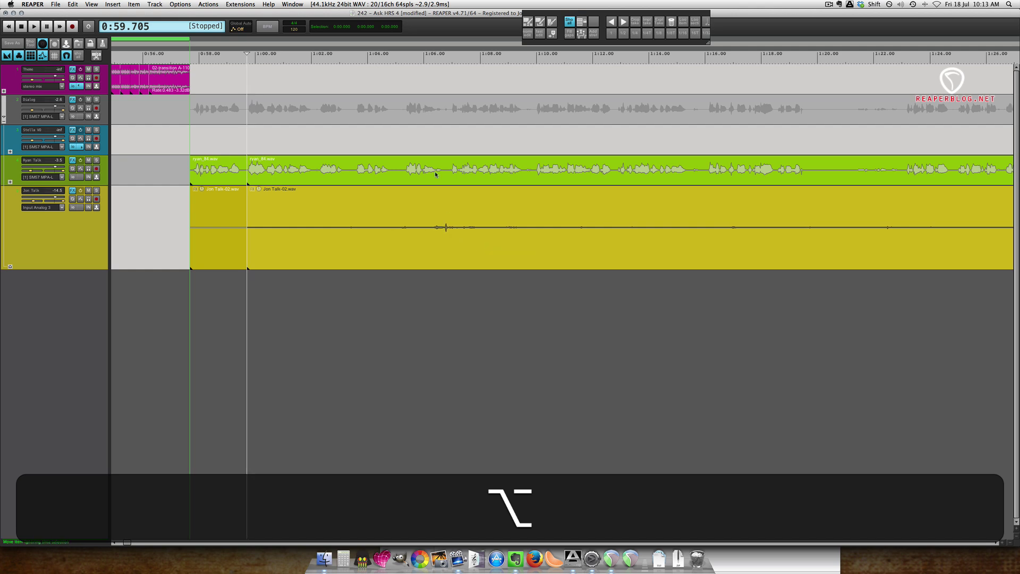
Cut the um near 1:19 from the green dialogue, split it again and review from 1:21.3.
key(alt+space)
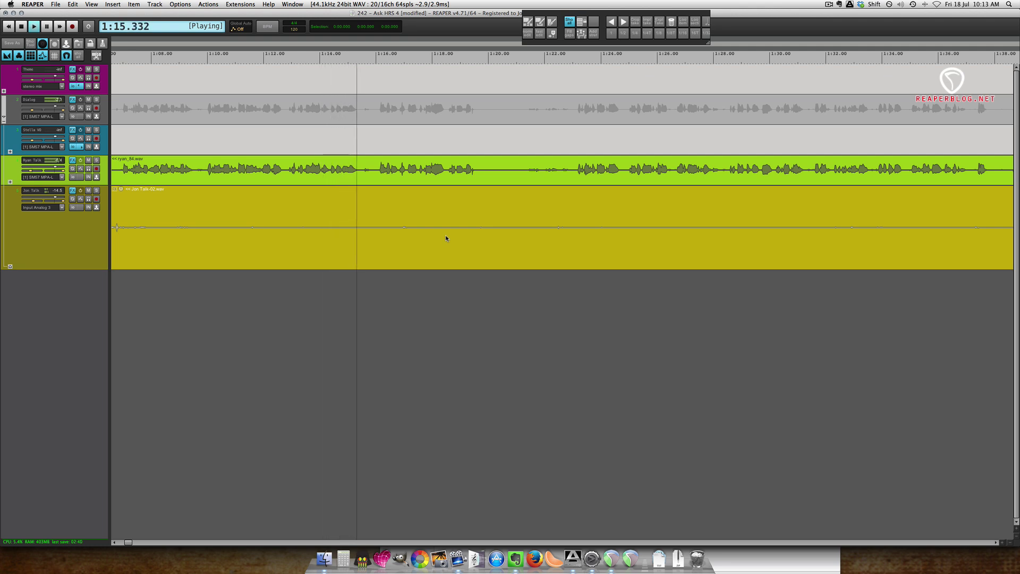
key(space)
key(s)
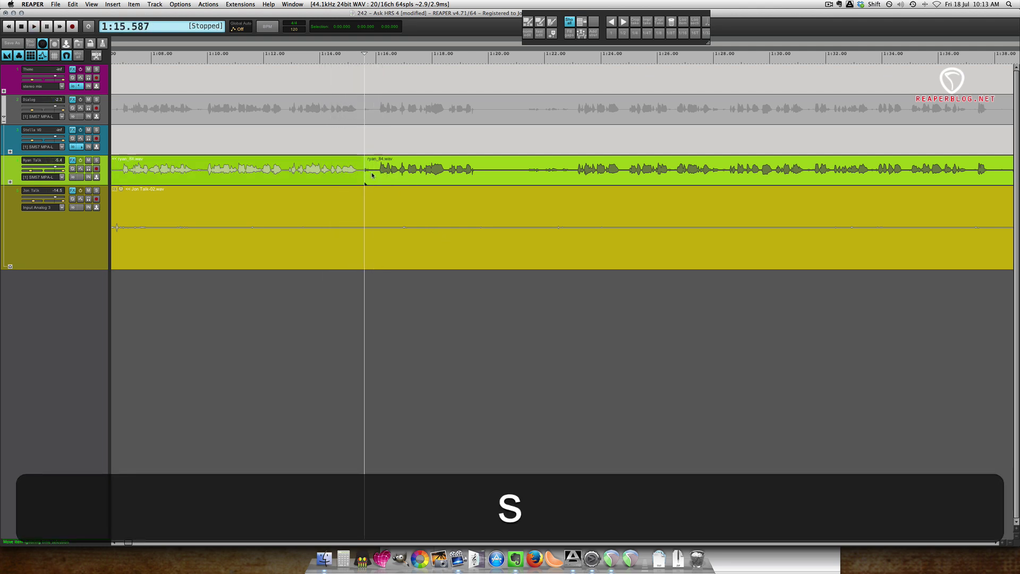
key(a)
key(space)
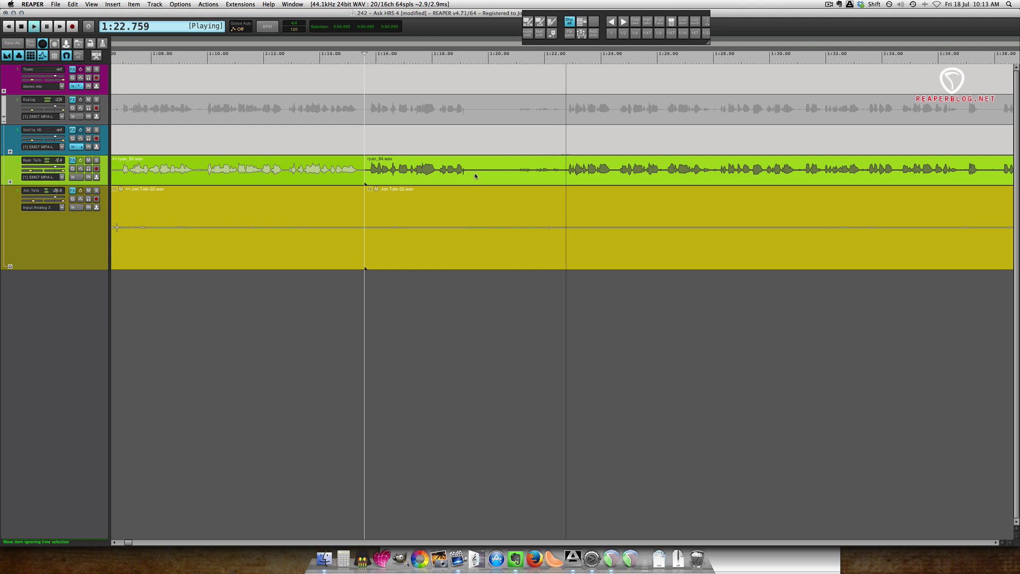
key(s)
key(space)
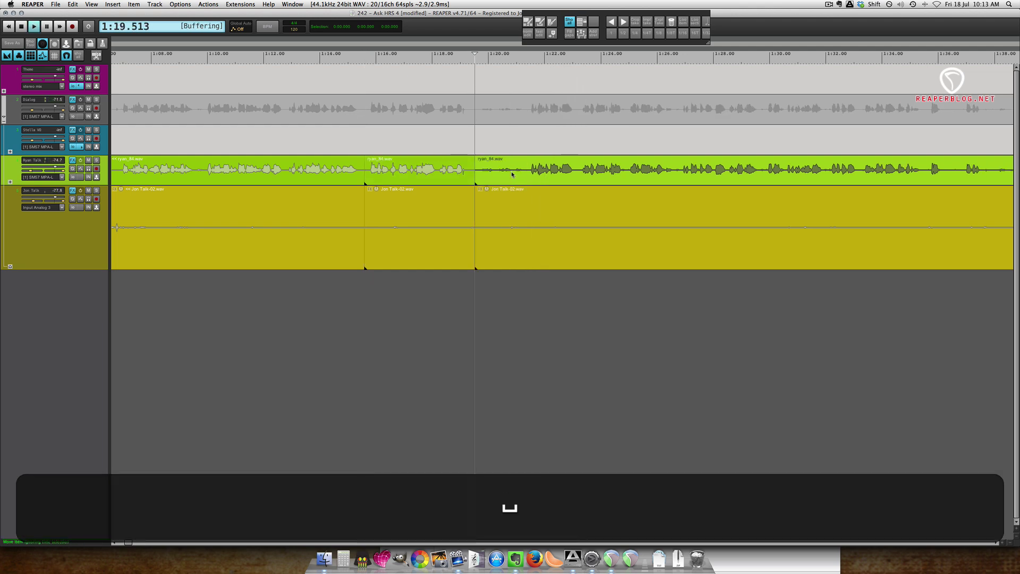
click(535, 175)
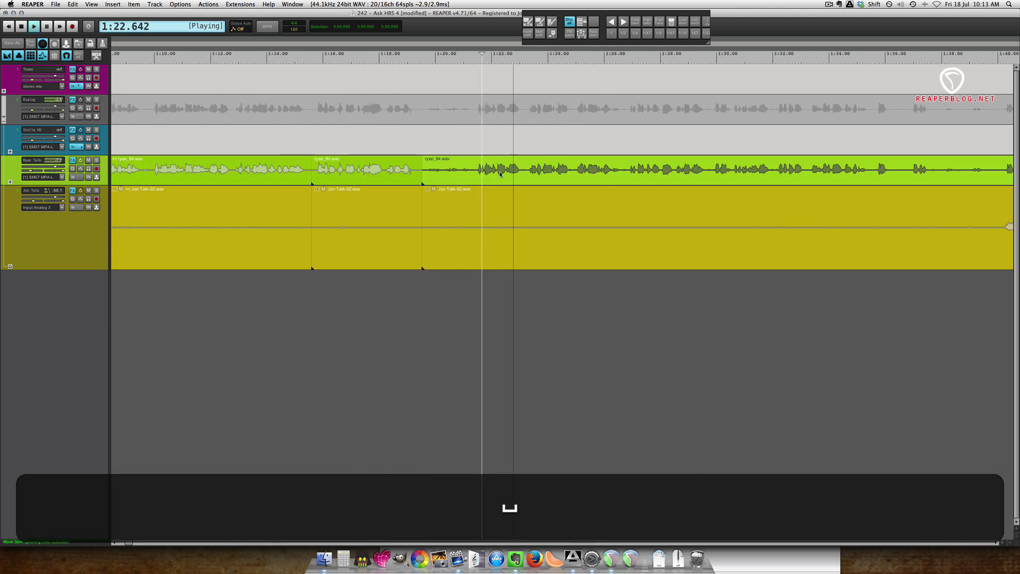
key(space)
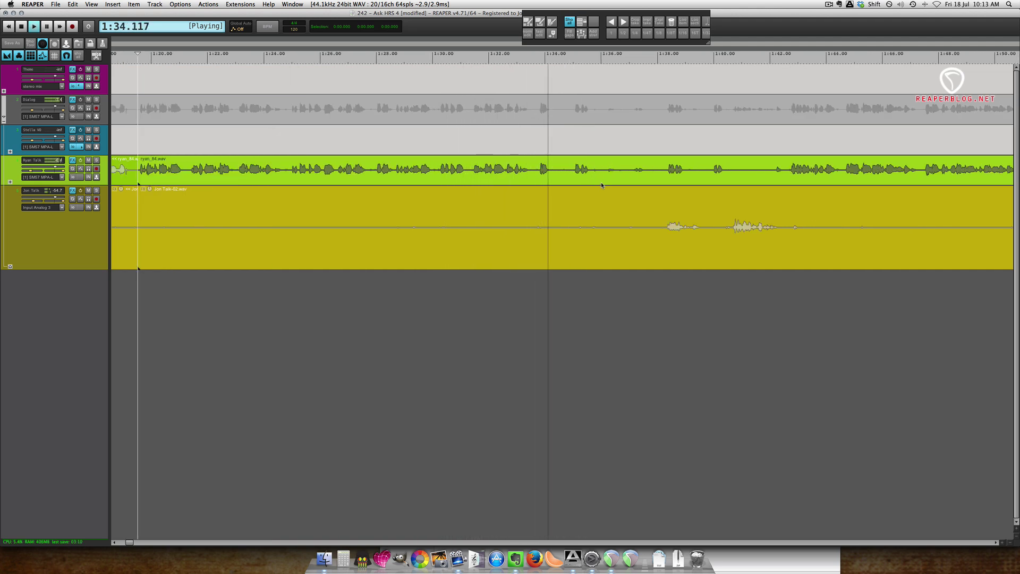
Remove the um at 1:33.655 and split off and mute a short noisy yellow-track piece.
click(536, 175)
key(space)
key(s)
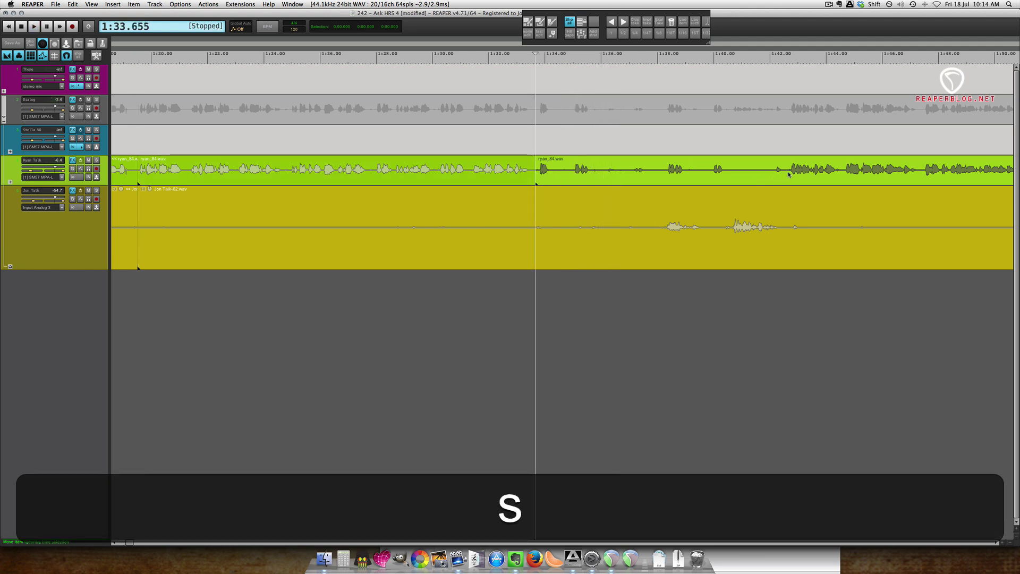
key(a)
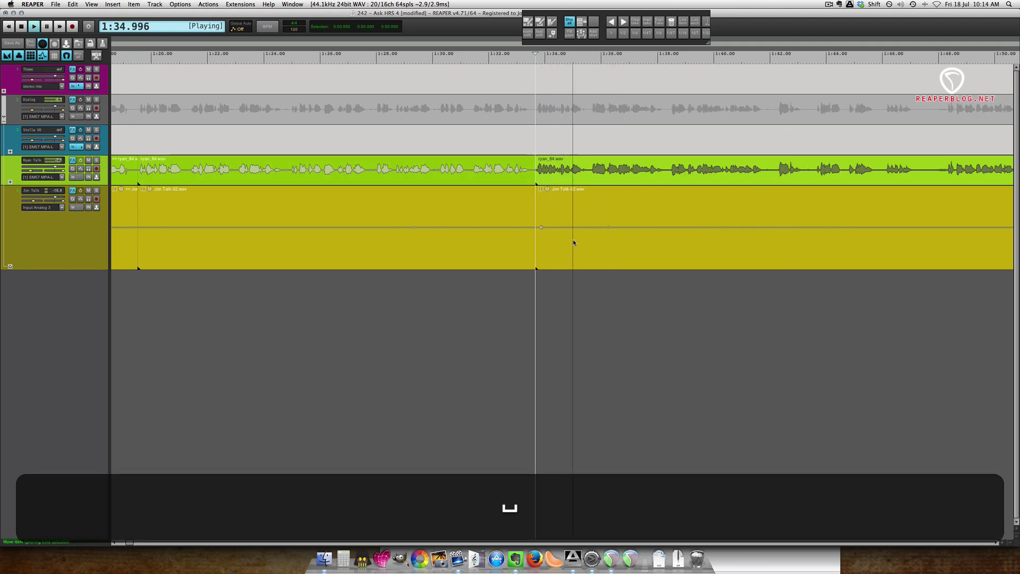
key(s)
key(m)
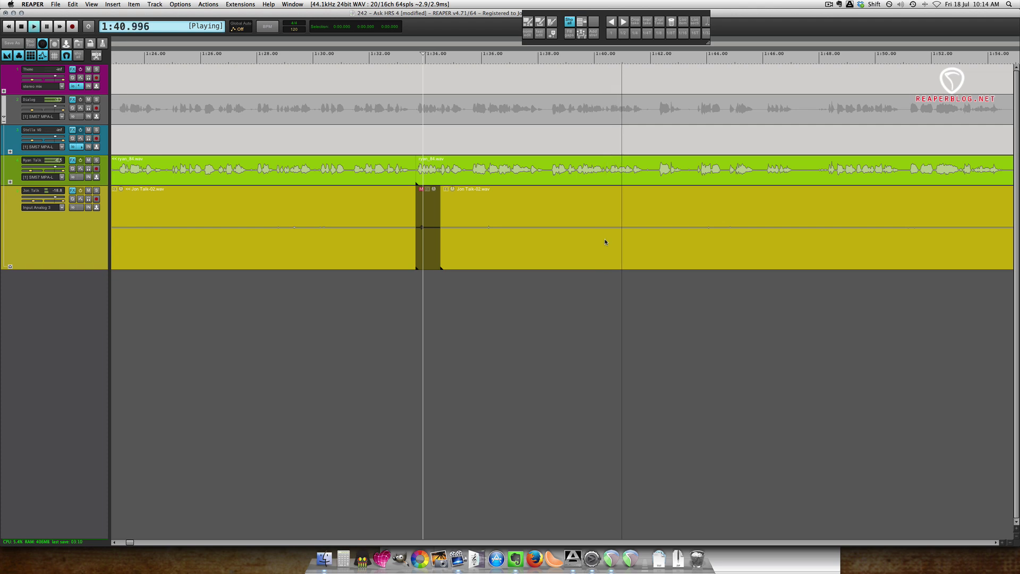
key(alt)
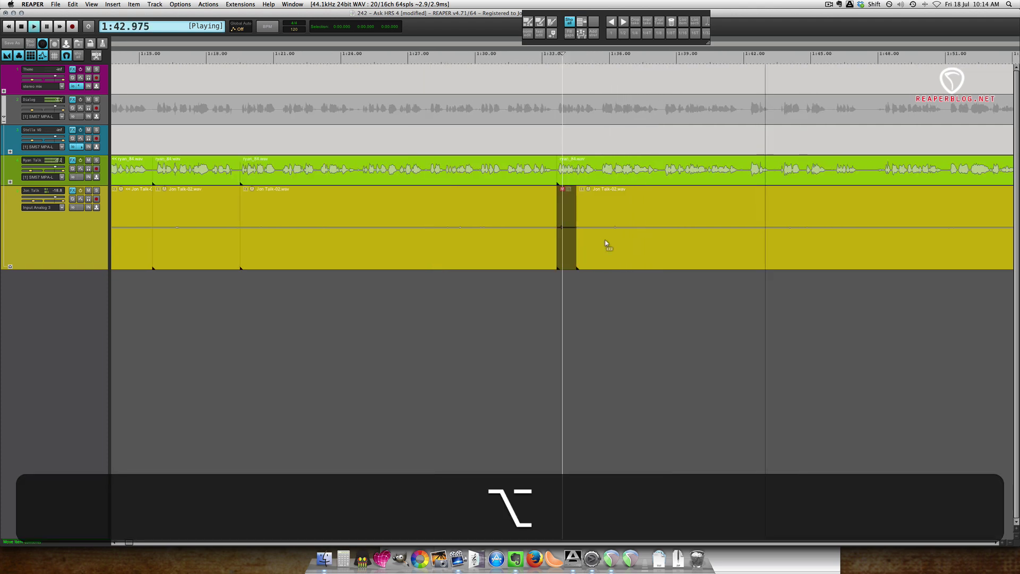
scroll(605, 240, right, 5)
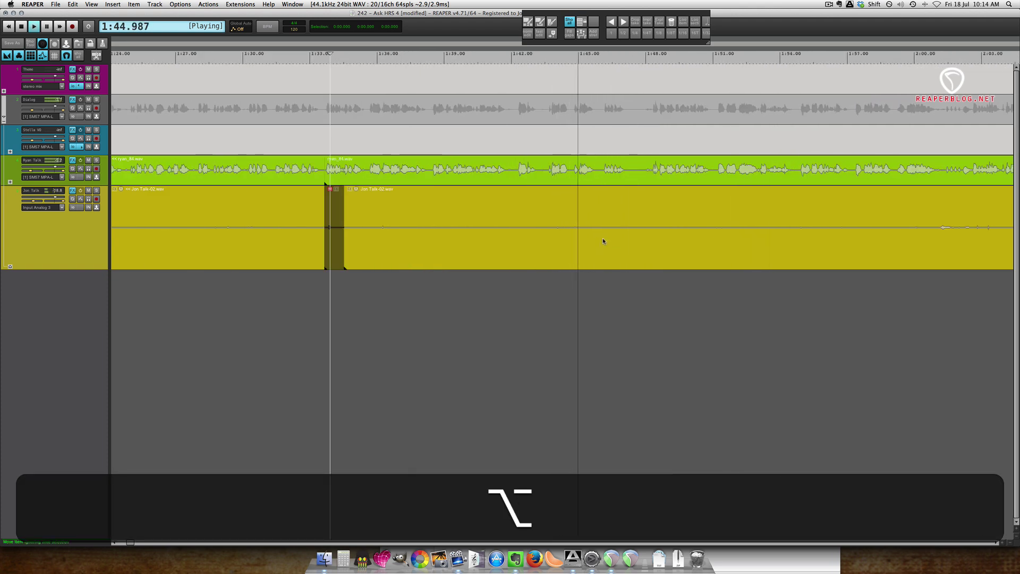
key(space)
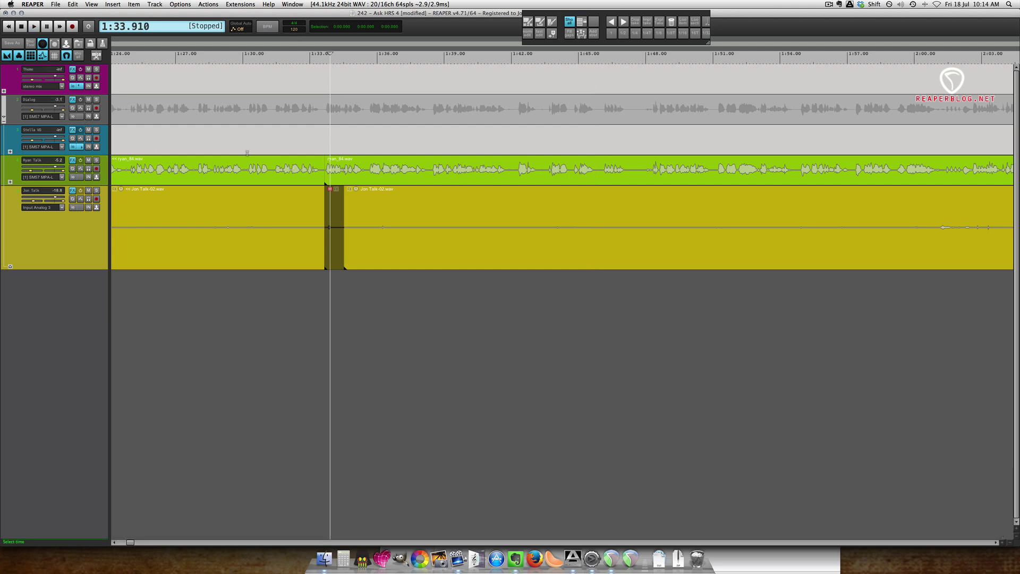
Select the green dialogue item and audition it from about 1:27, 1:45.5 and 1:43.4.
click(196, 148)
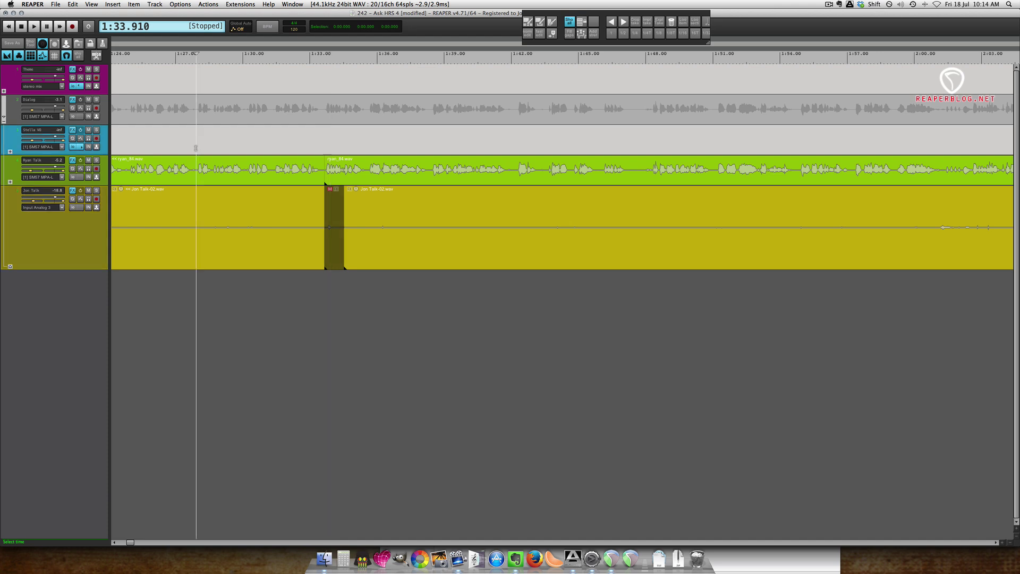
key(space)
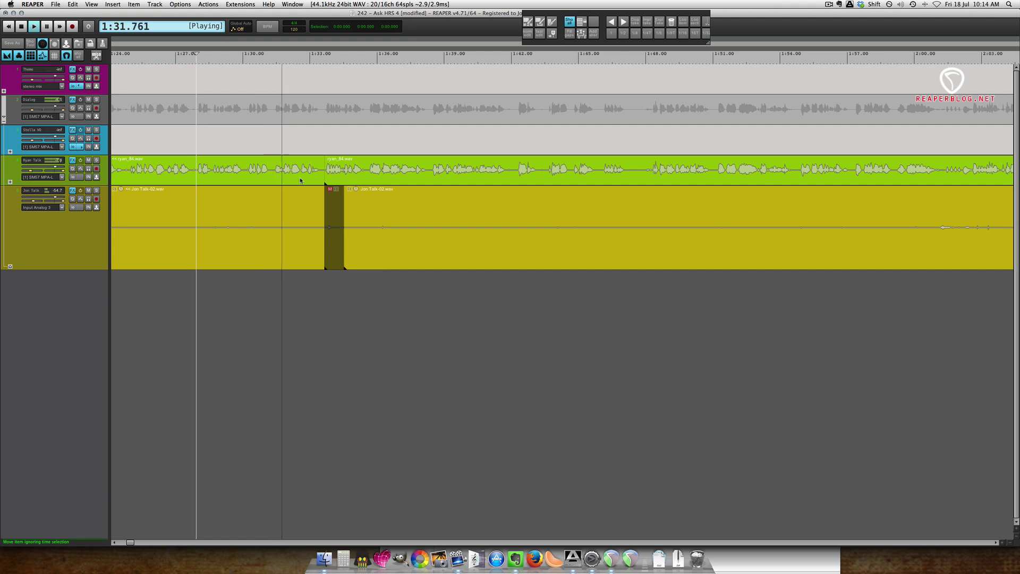
key(space)
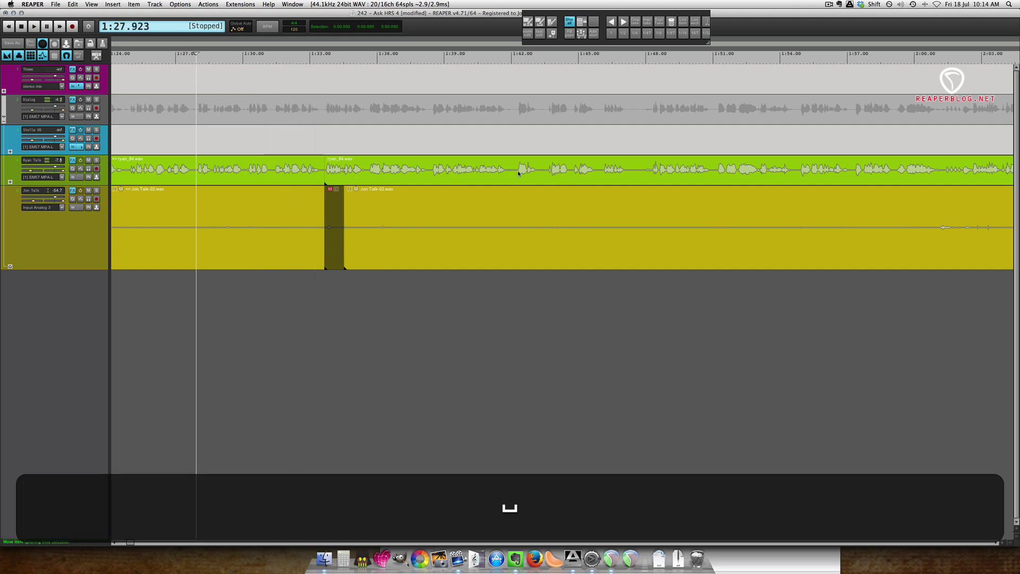
click(518, 173)
key(space)
click(647, 171)
click(604, 173)
key(space)
click(543, 173)
key(space)
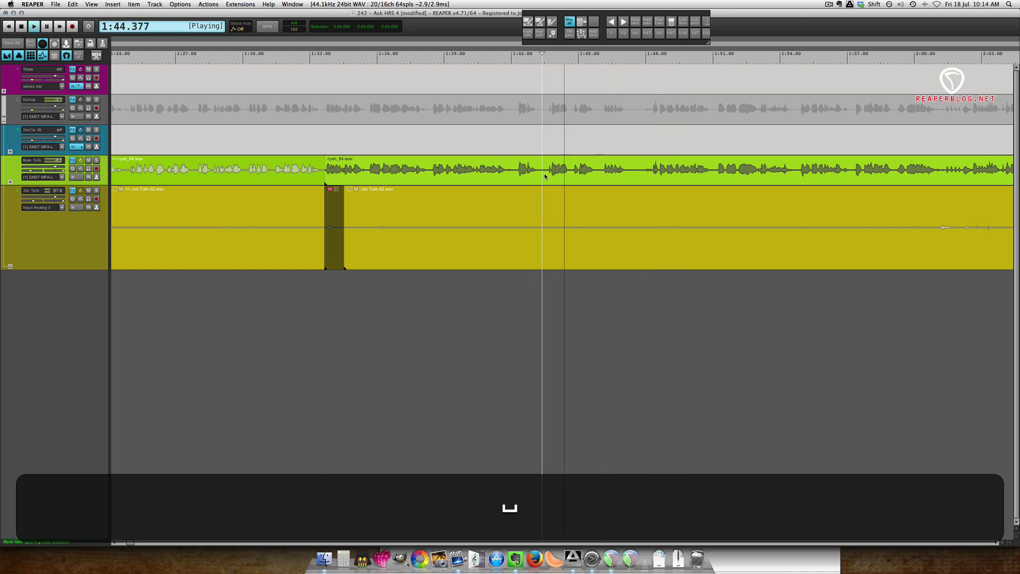
key(space)
Remove the muted gap at 1:33 on the yellow track and split the green dialogue at 1:37.7.
key(a)
key(space)
scroll(406, 190, up, 3)
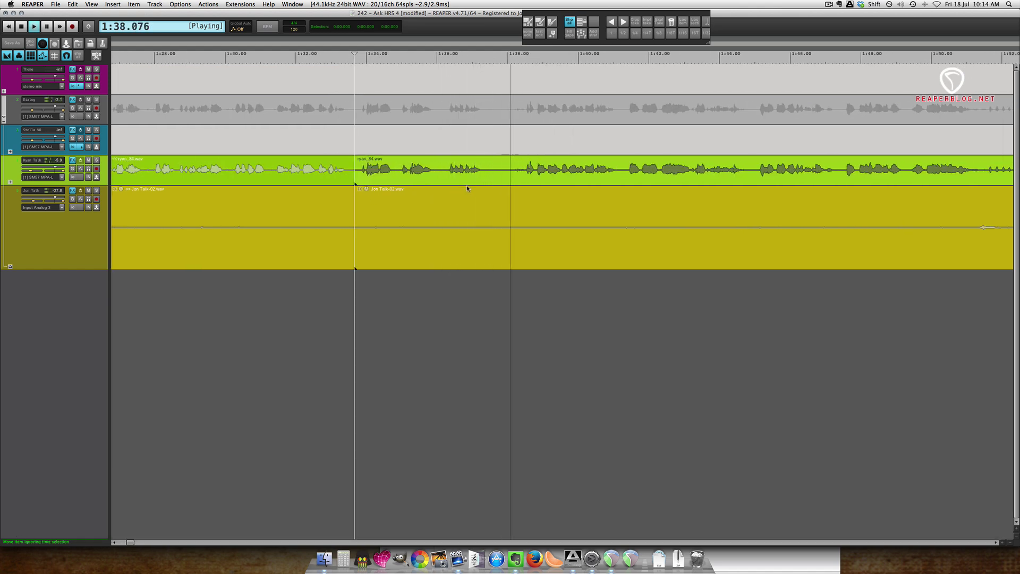
key(space)
key(s)
key(space)
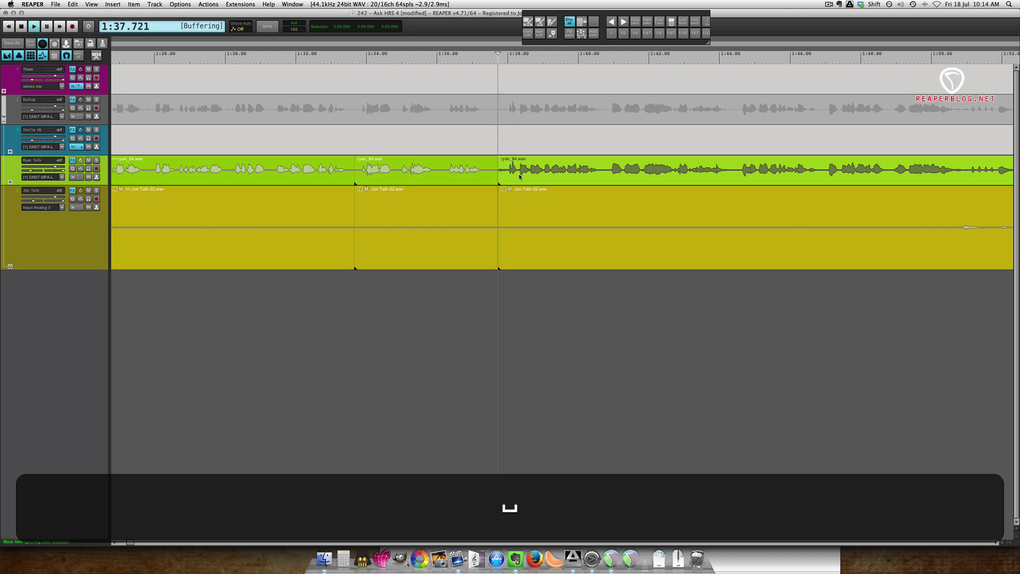
scroll(550, 179, right, 5)
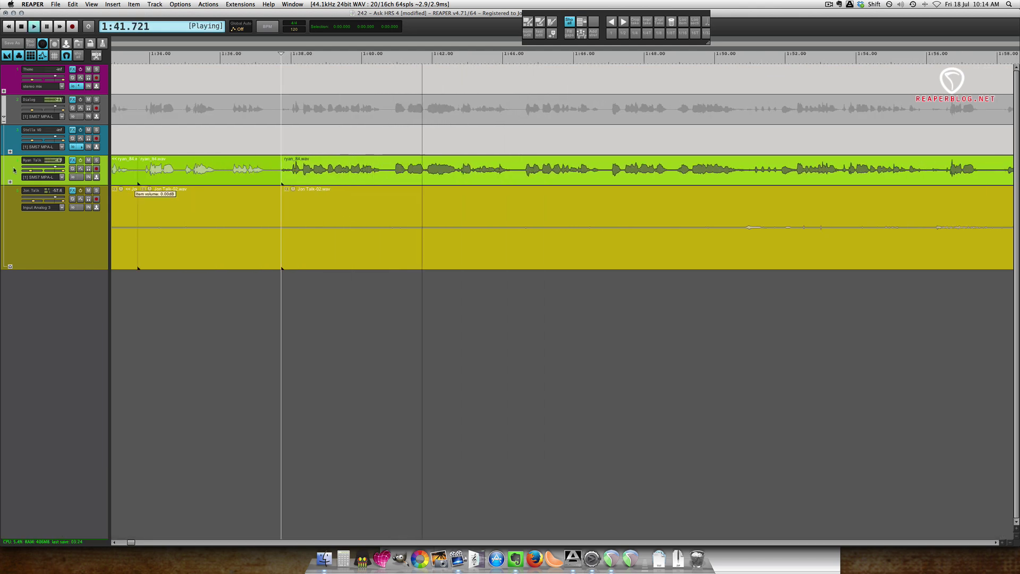
Find the um near 1:56.4 on the yellow track and split the dialogue at about 1:56.
shift+click(39, 216)
scroll(94, 226, up, 3)
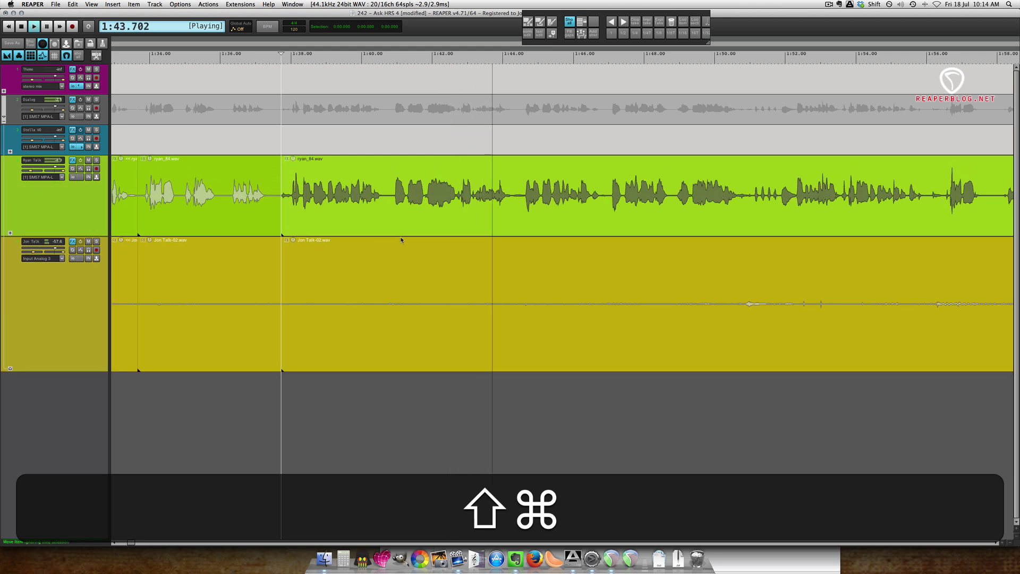
scroll(402, 240, right, 4)
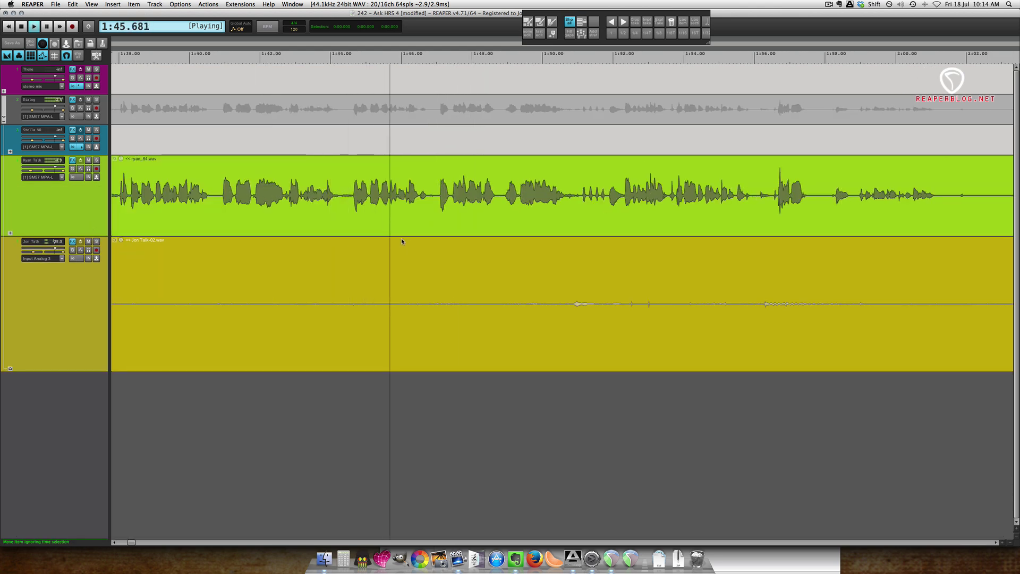
scroll(404, 240, right, 3)
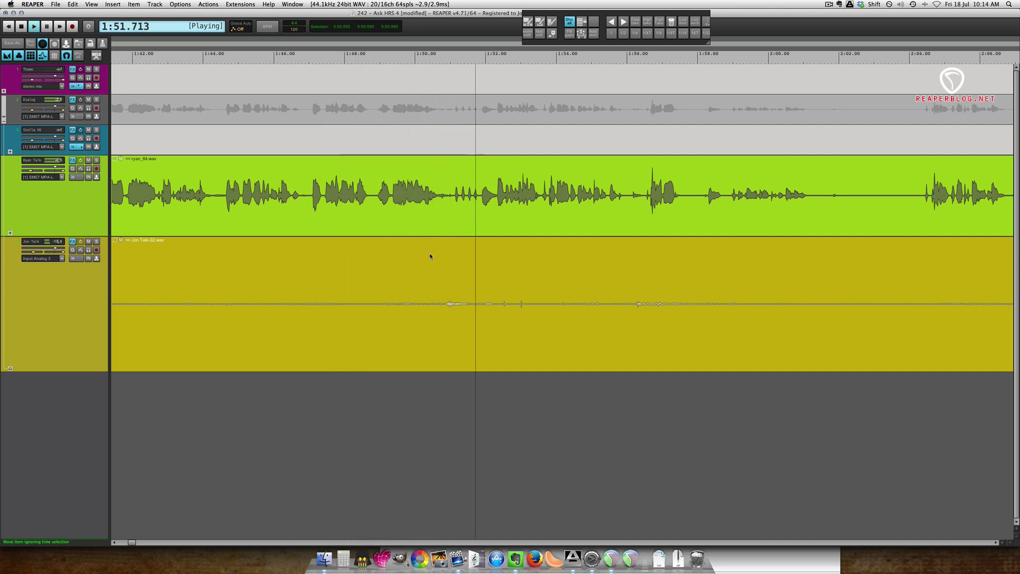
scroll(444, 266, right, 1)
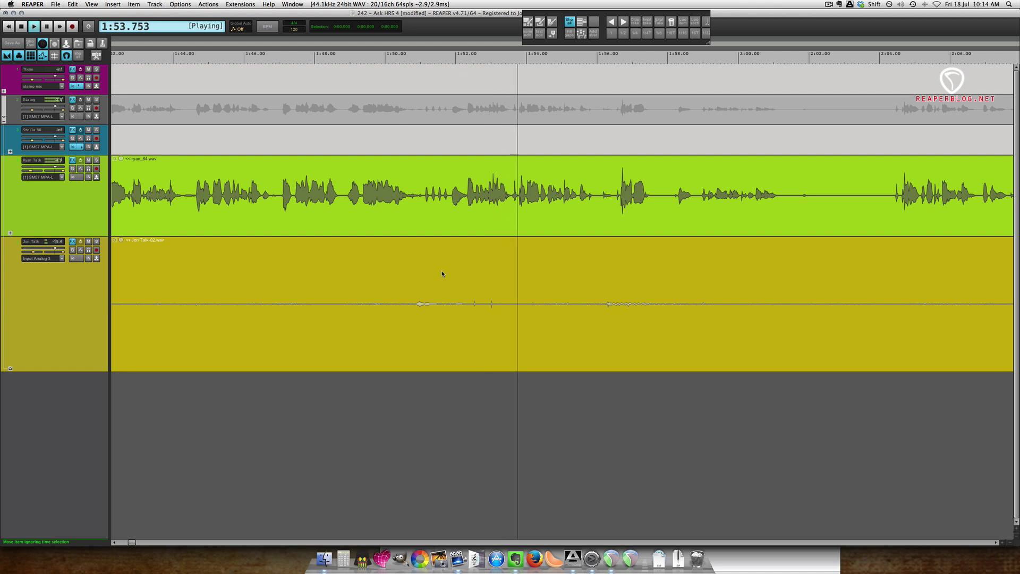
scroll(444, 274, right, 3)
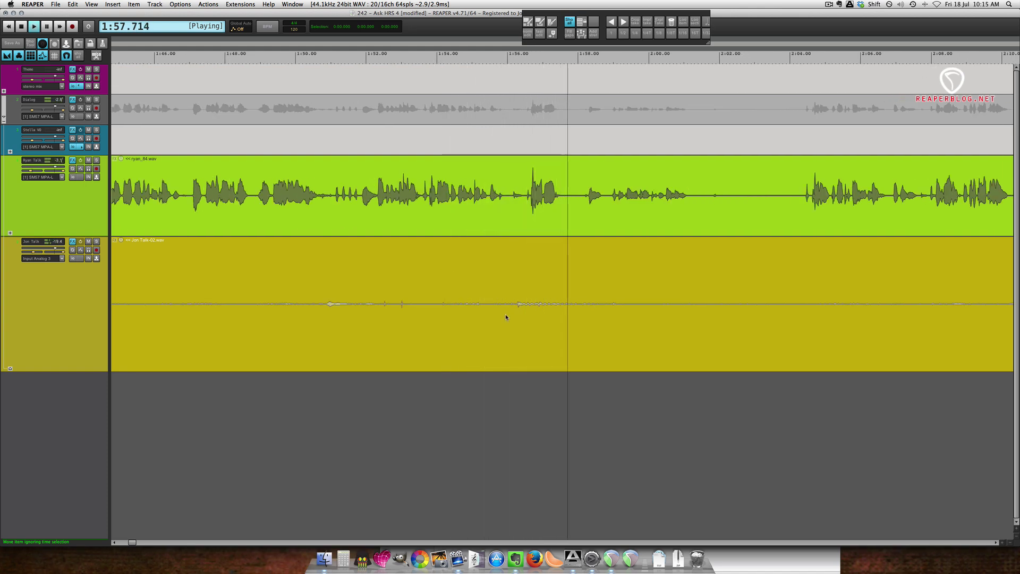
scroll(505, 314, right, 3)
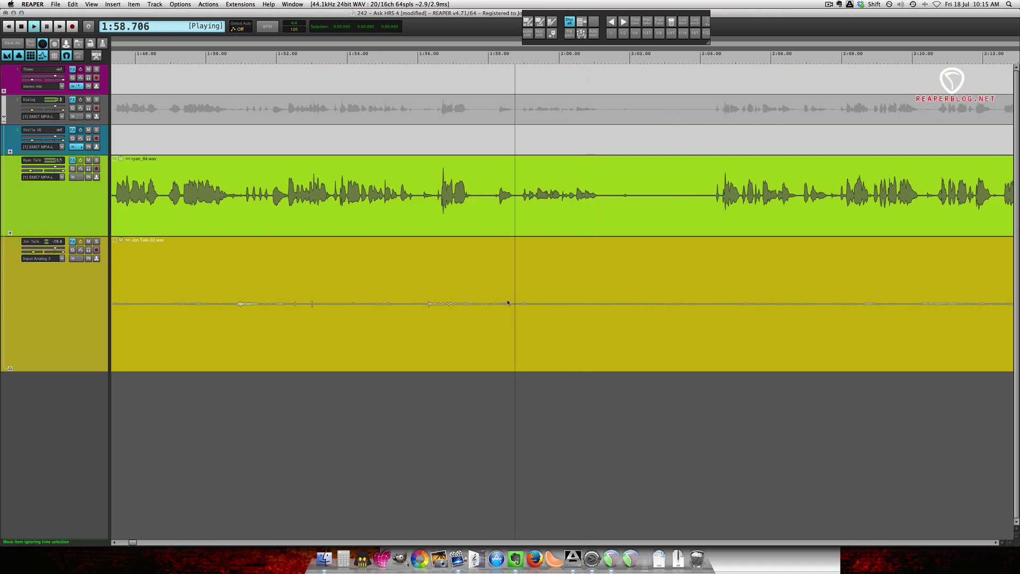
key(space)
click(424, 203)
key(space)
Ripple-trim with the a action from about 1:56.6 and split the items there.
key(space)
key(s)
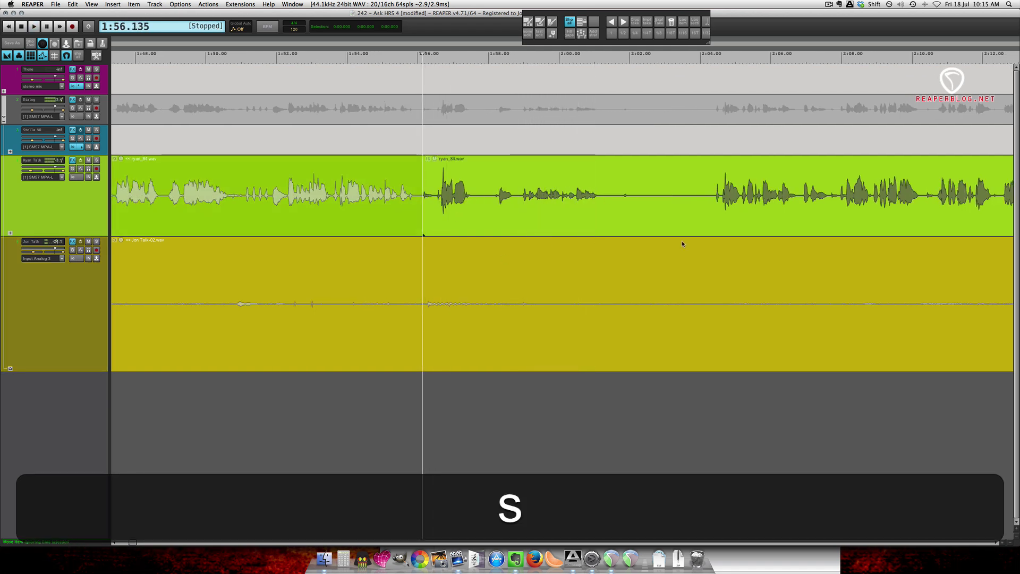
click(719, 197)
key(space)
key(space)
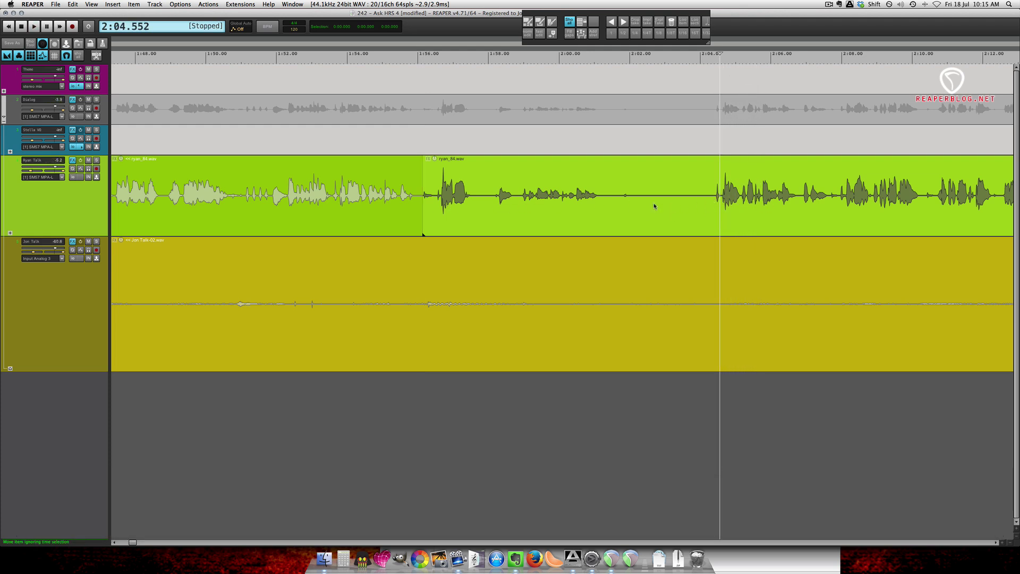
click(438, 197)
key(space)
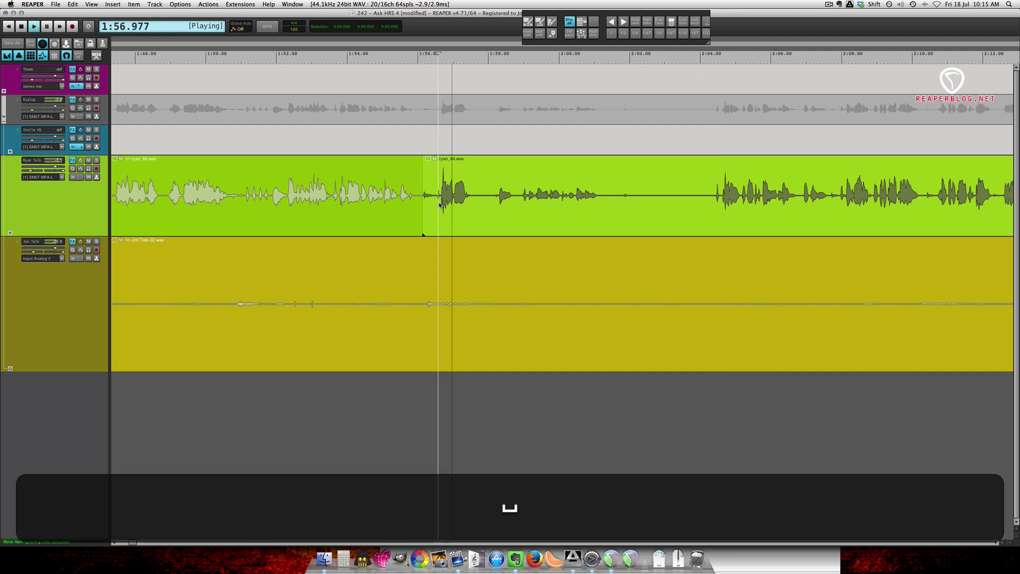
key(a)
key(s)
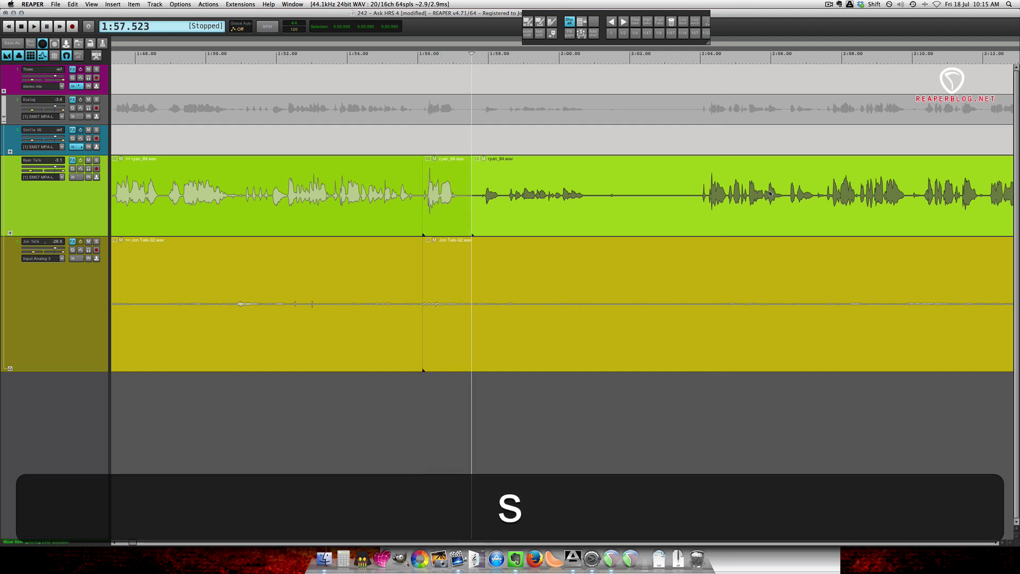
Listen around 2:04 and ripple-trim the later clip's start to close the gap.
scroll(680, 198, right, 2)
click(671, 198)
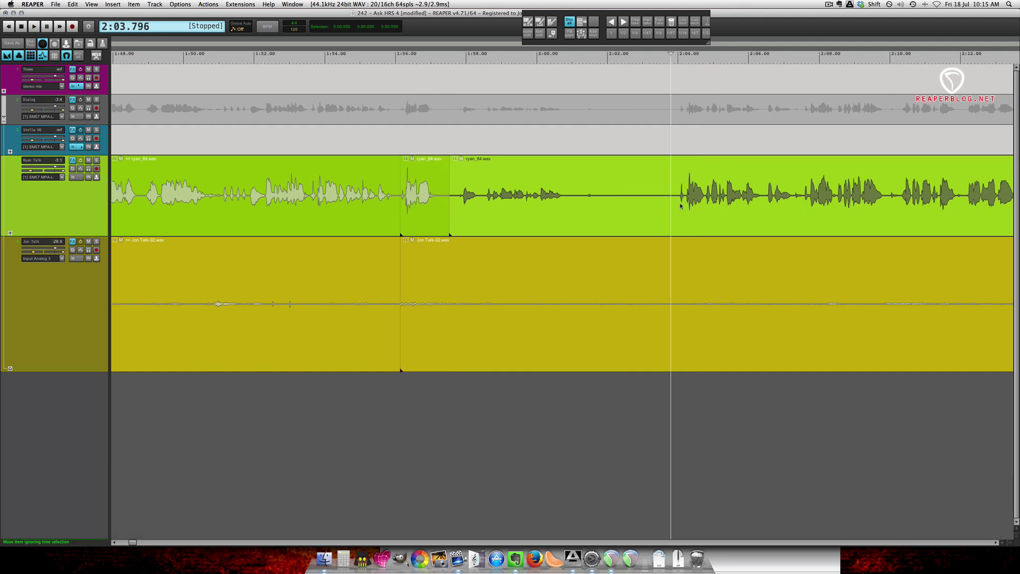
click(652, 206)
key(space)
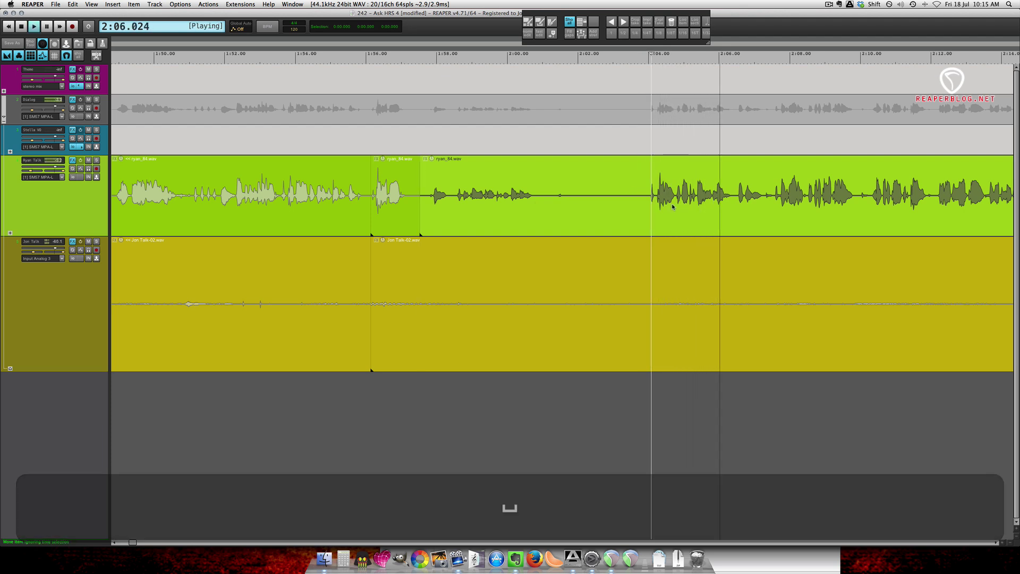
key(space)
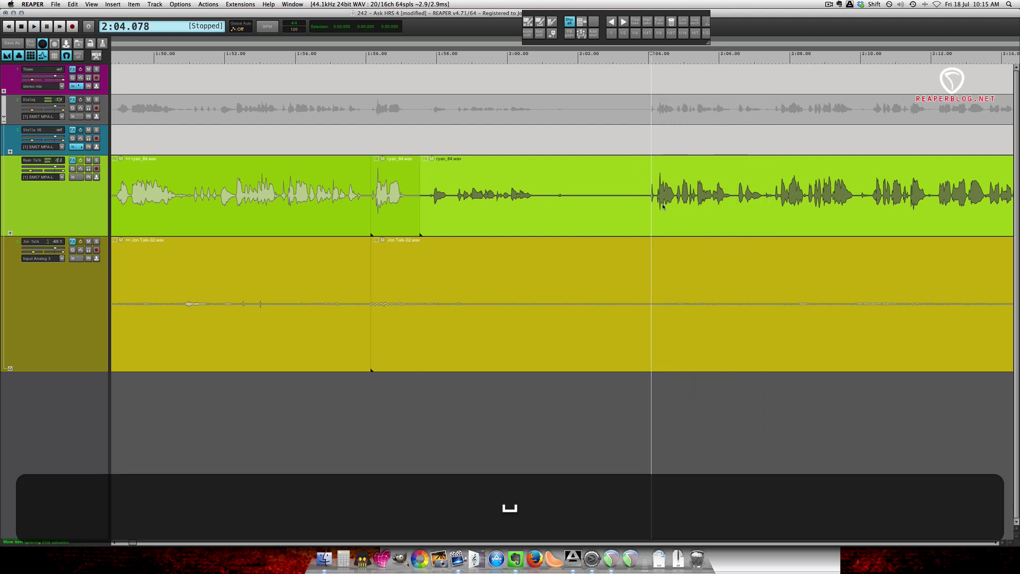
click(375, 199)
key(space)
key(space)
click(674, 201)
key(space)
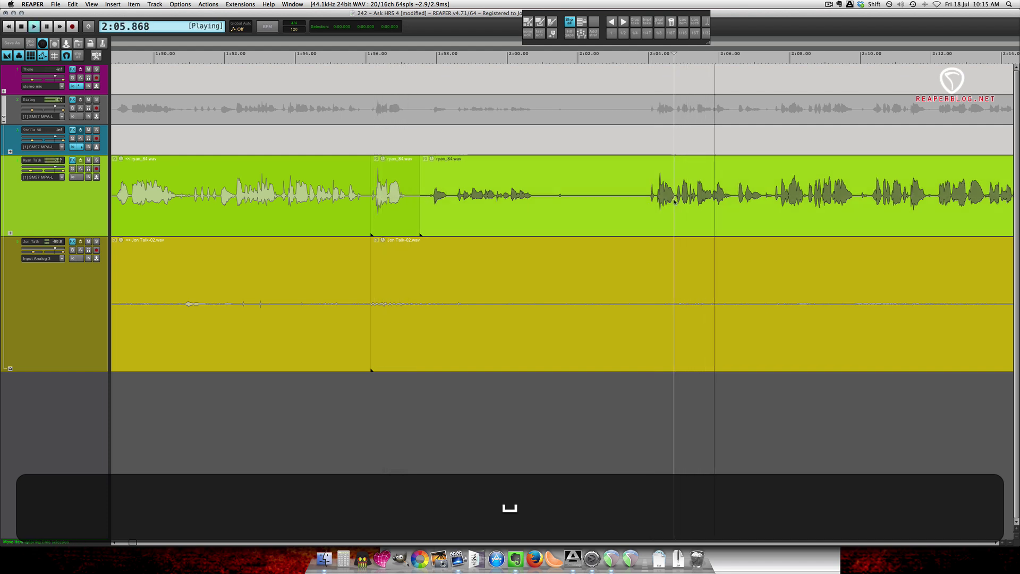
key(space)
click(697, 198)
key(space)
key(a)
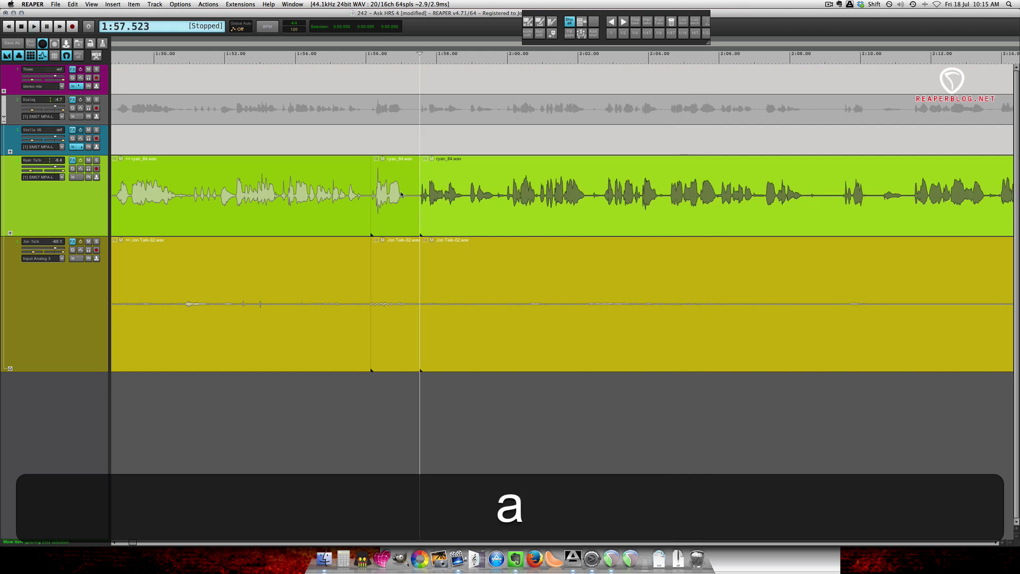
Trim out the middle ryan_84 clip at 1:57.06 with the x action and play back.
click(404, 198)
key(x)
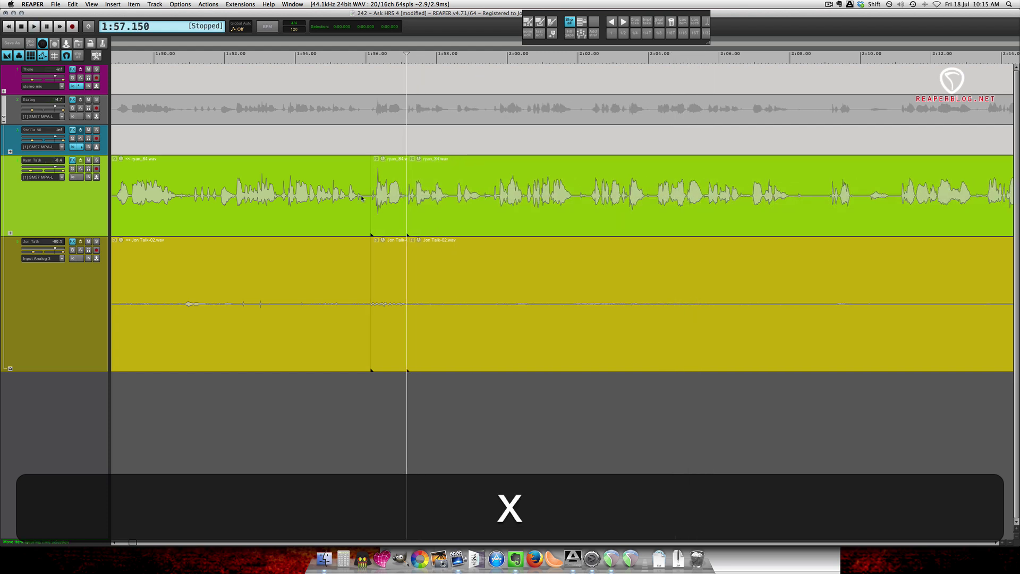
key(space)
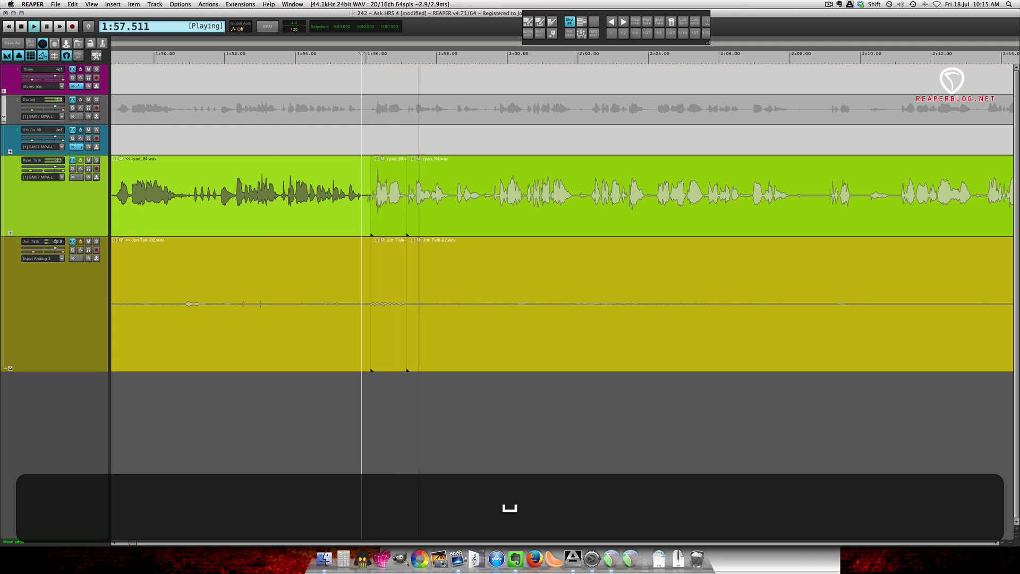
key(space)
Extend the right ryan_84 clip's start into a crossfade at the 1:57.1 join.
click(416, 216)
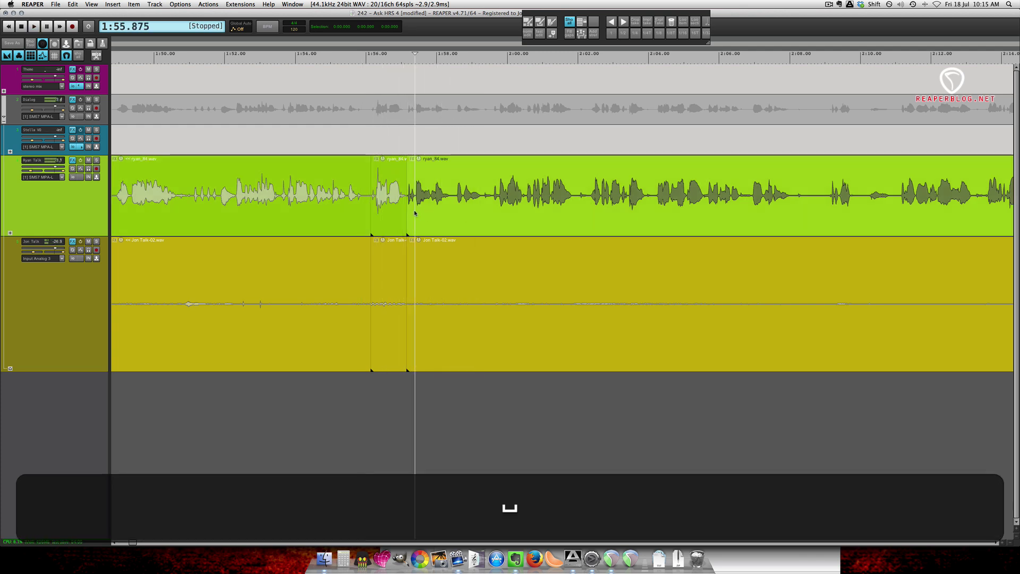
scroll(524, 215, up, 5)
mouse_move(505, 206)
mouse_down()
mouse_move(492, 205)
mouse_move(505, 205)
mouse_up()
key(space)
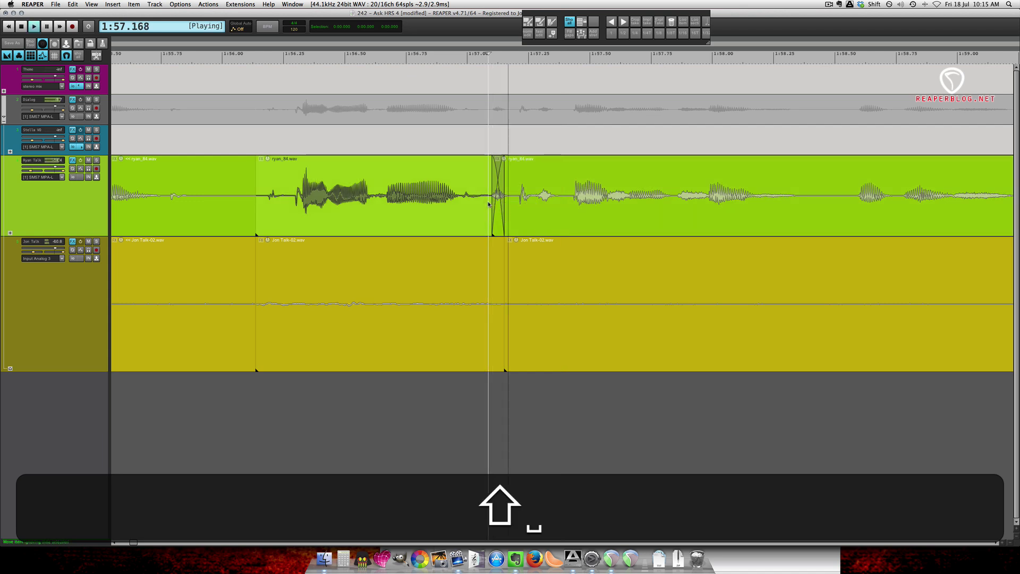
key(space)
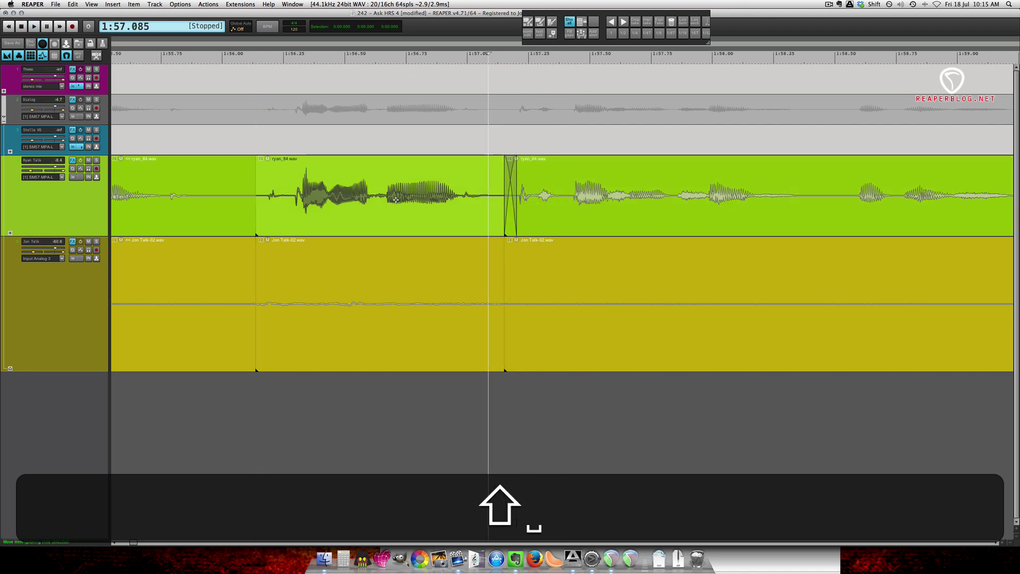
click(396, 200)
key(space)
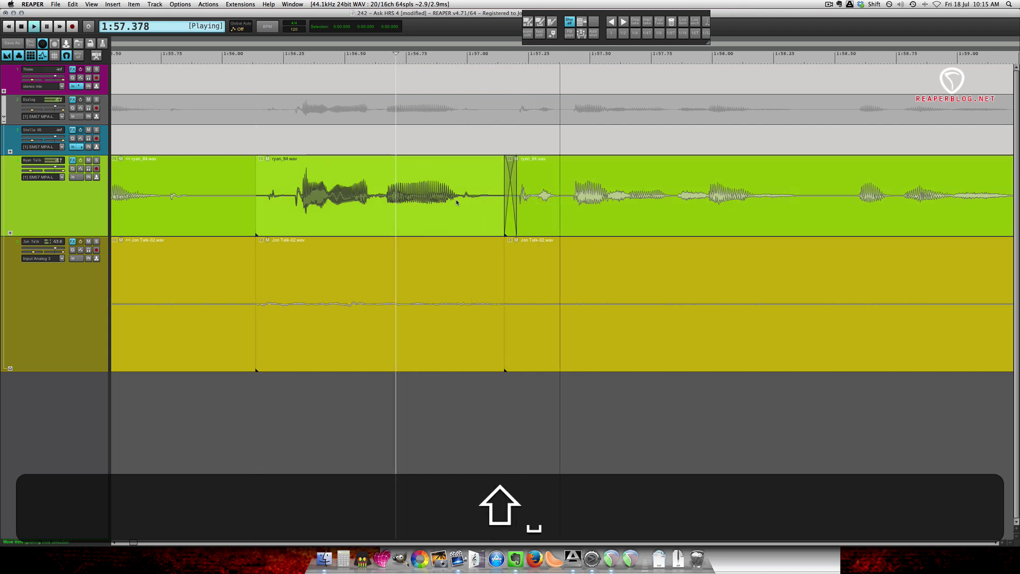
key(space)
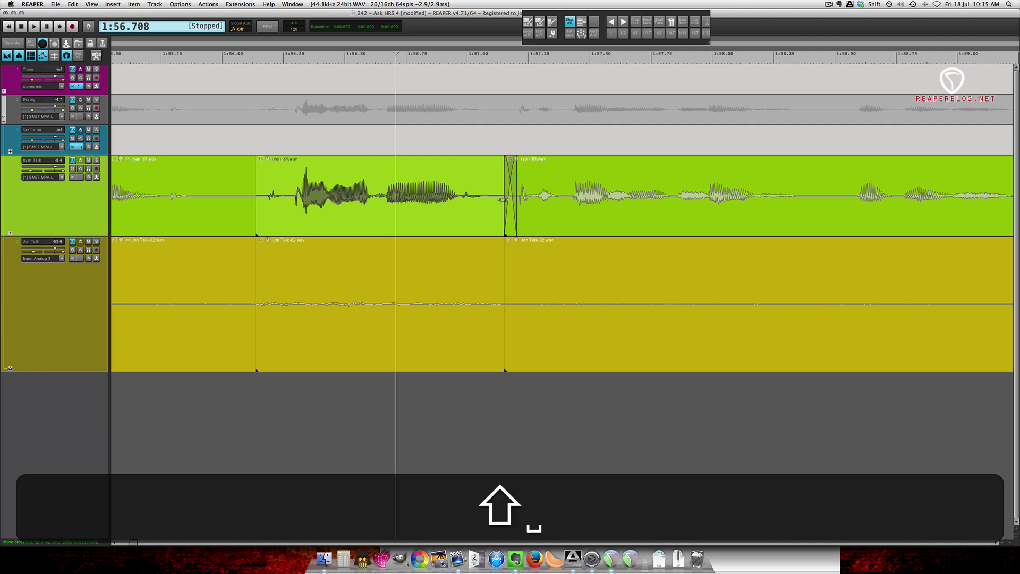
Slip the right clip's audio earlier to tighten the join and audition it.
mouse_move(502, 200)
mouse_down()
mouse_move(490, 201)
mouse_move(521, 215)
mouse_move(511, 214)
mouse_up()
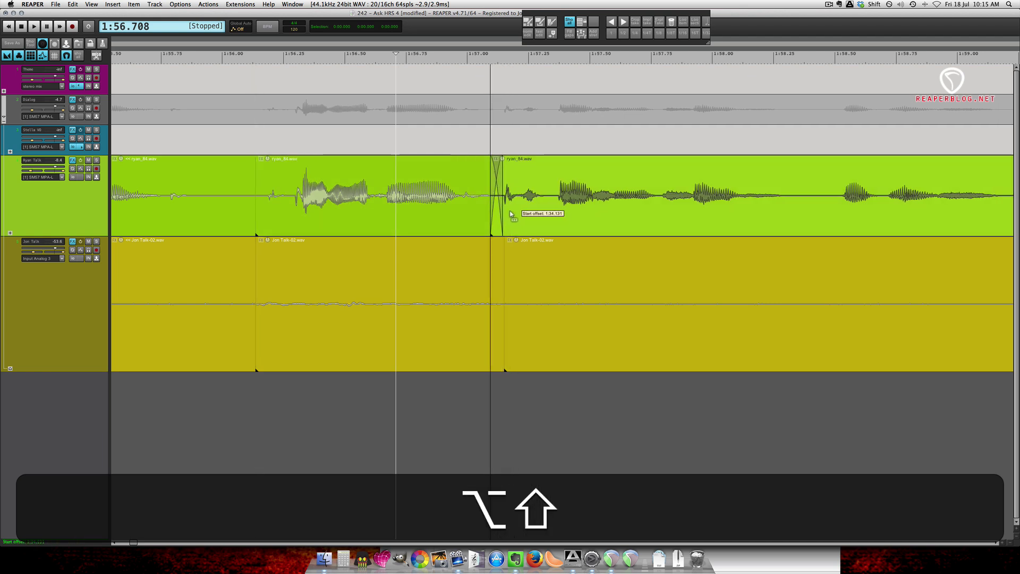
click(230, 197)
key(alt+space)
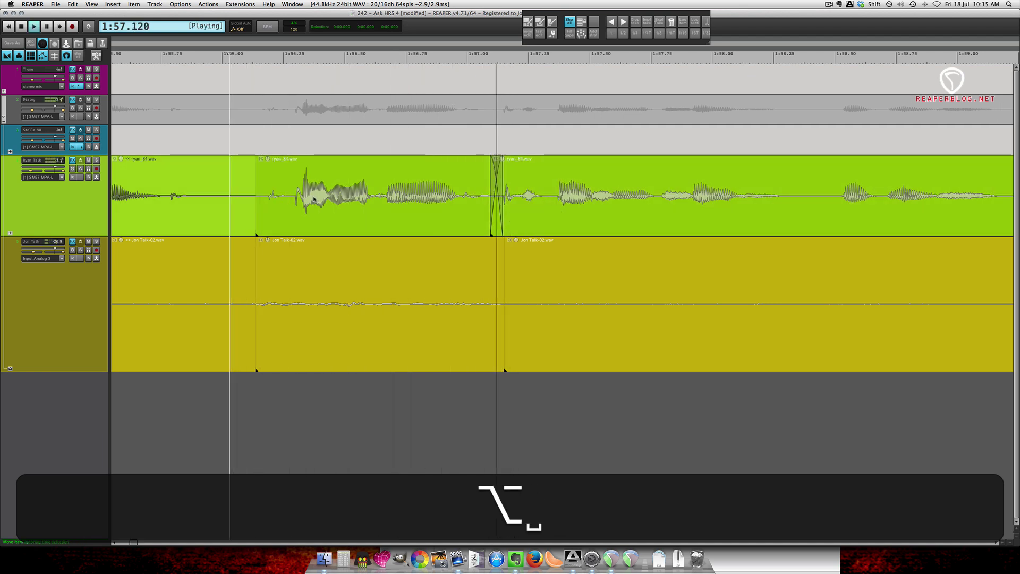
key(space)
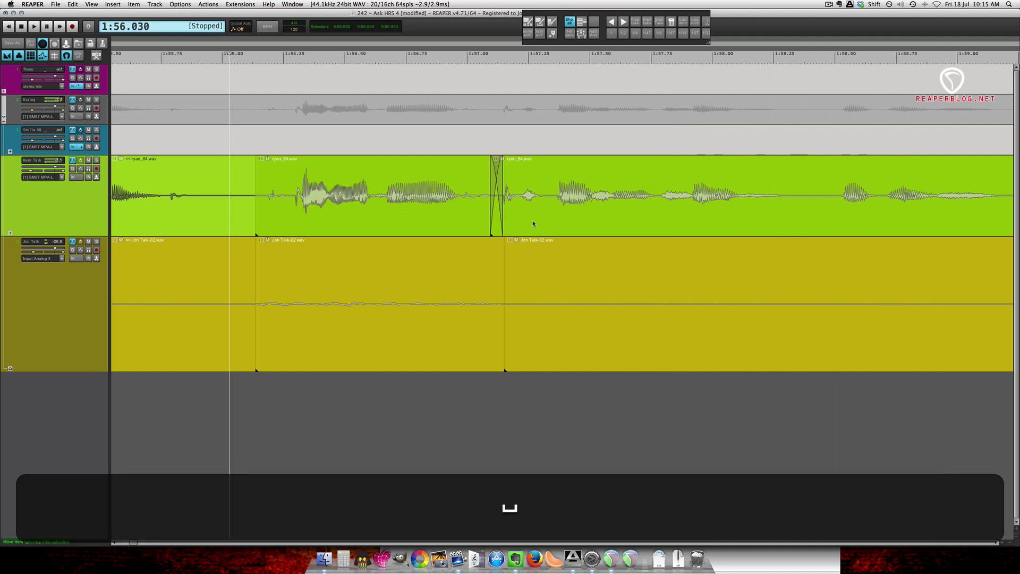
Slip the right clip's audio slightly later, widen the crossfade, and audition from 1:56.24.
drag(534, 223, 543, 222)
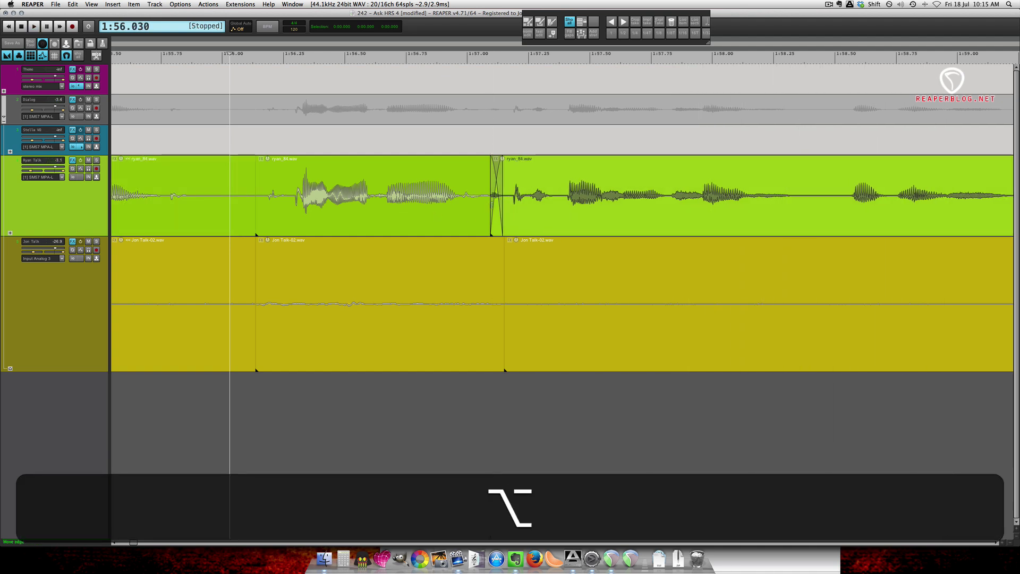
drag(491, 202, 499, 202)
click(277, 199)
key(space)
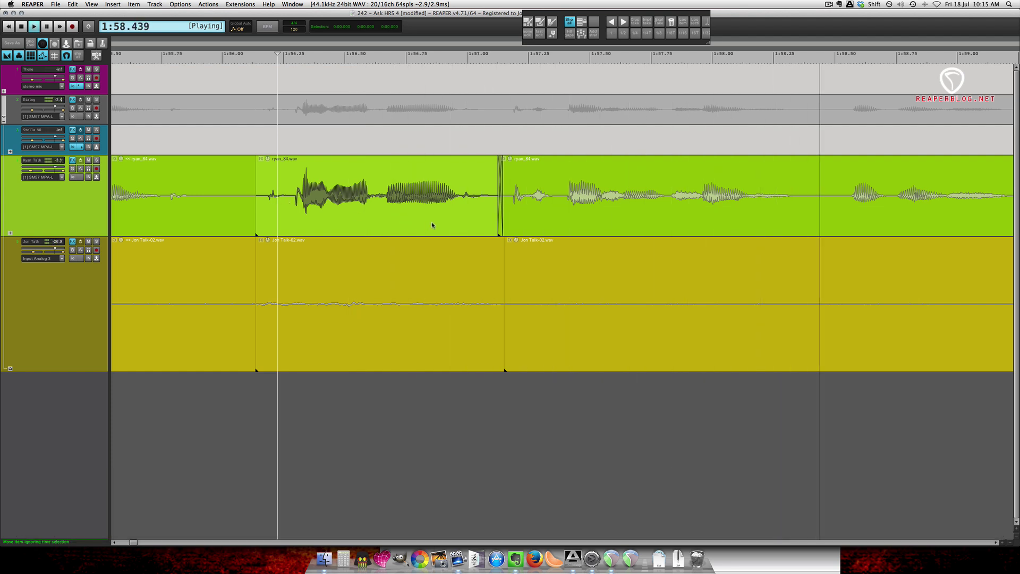
scroll(433, 226, down, 4)
key(alt+space)
scroll(479, 226, up, 5)
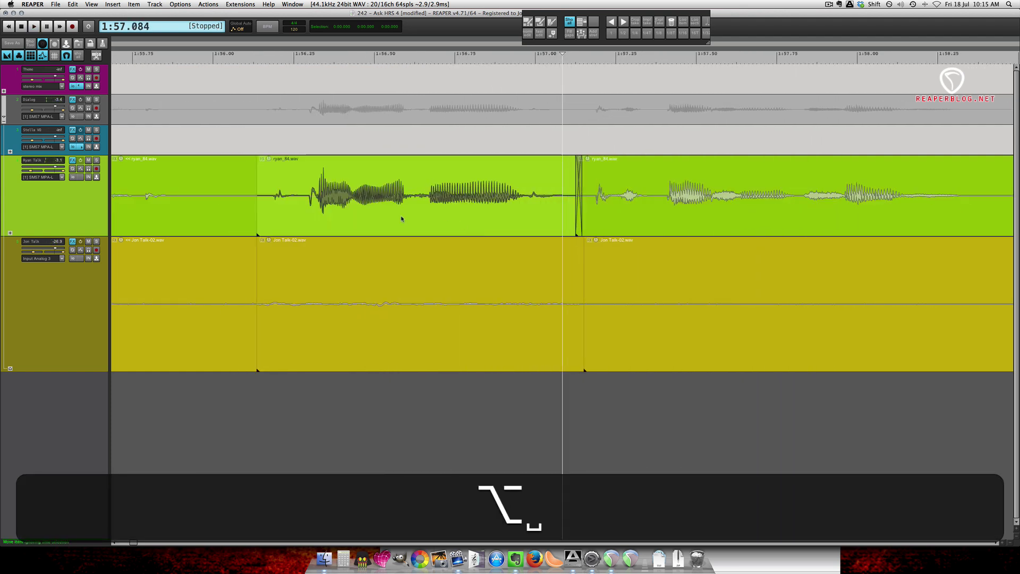
click(291, 202)
key(alt+space)
key(space)
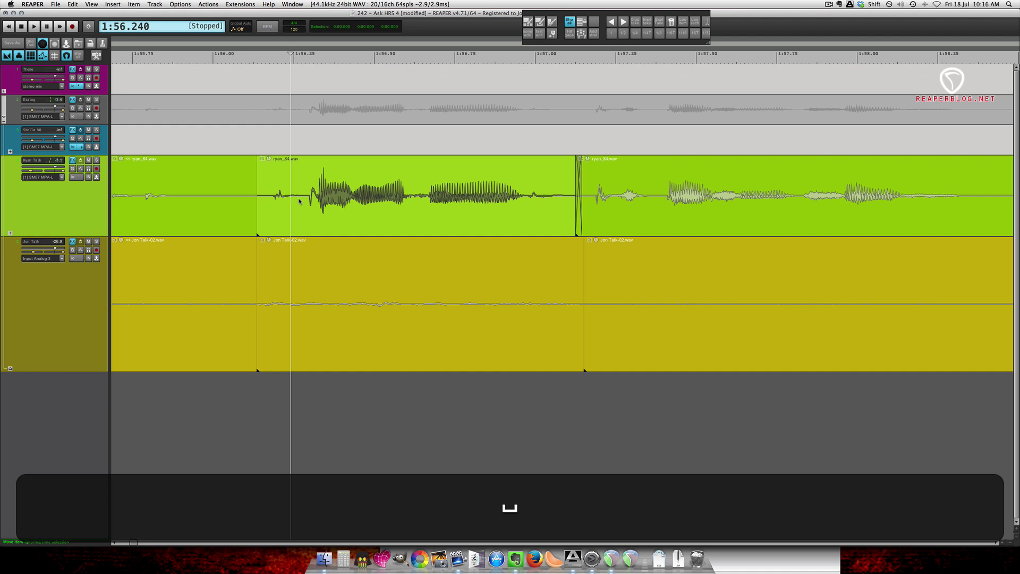
Turn Ryan Talk's ReaEQ band 1 into a 53.9 Hz low shelf at -120 dB.
scroll(307, 203, left, 5)
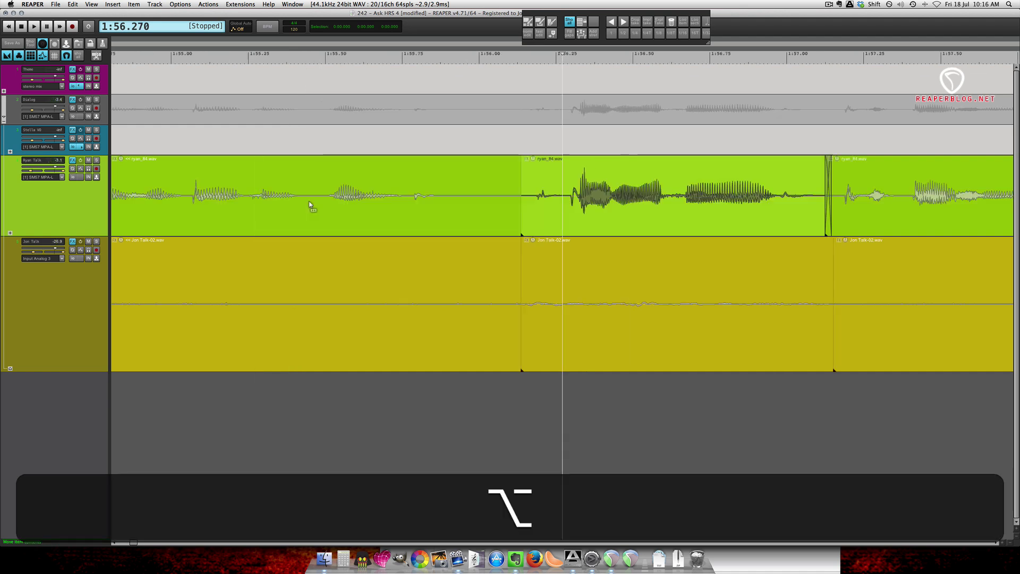
scroll(319, 196, down, 3)
click(73, 161)
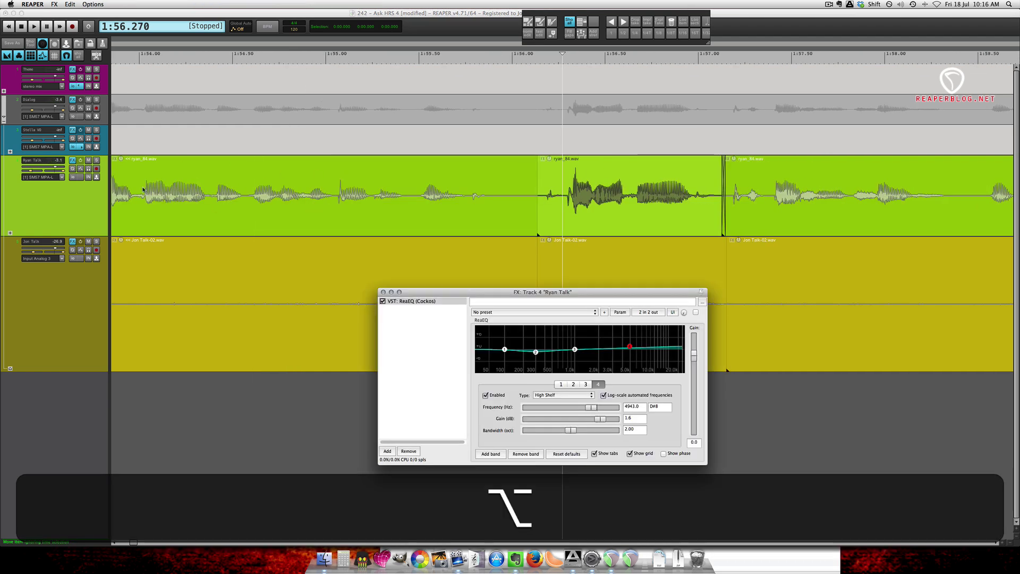
drag(503, 355, 487, 374)
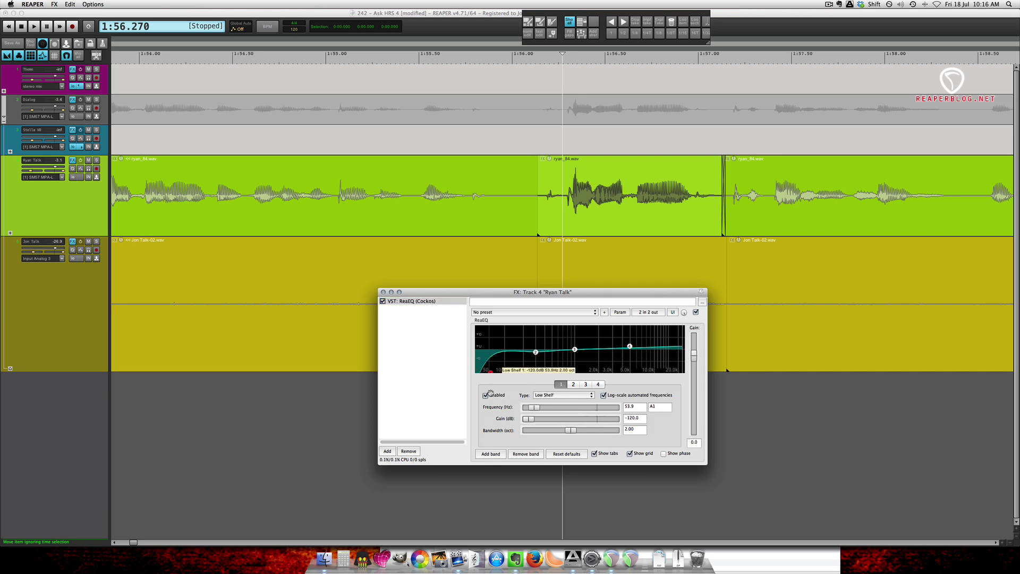
click(383, 292)
Play back the left Ryan clip to hear the low cut.
click(365, 205)
key(space)
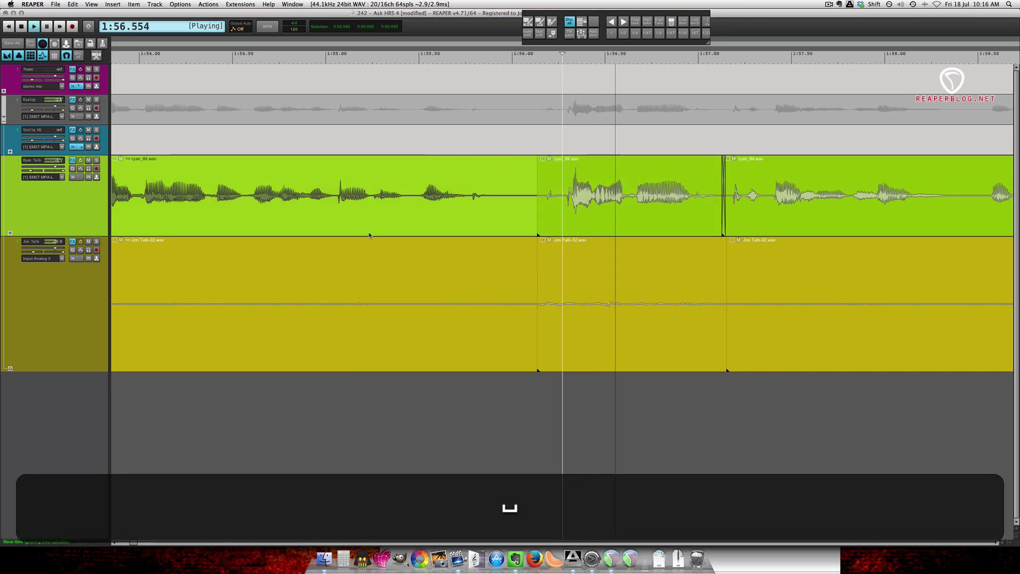
scroll(433, 248, down, 3)
scroll(434, 248, right, 3)
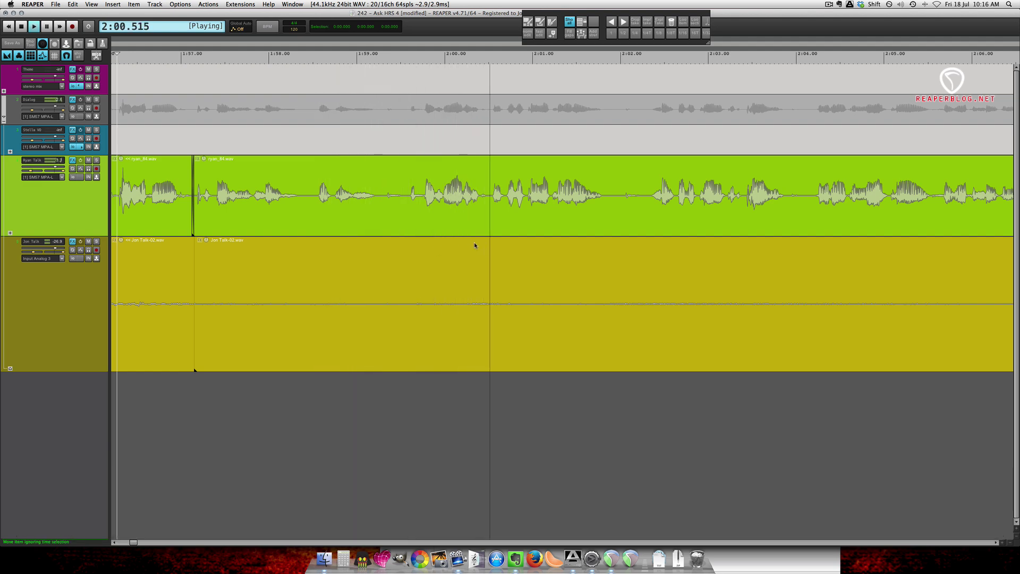
scroll(474, 241, down, 3)
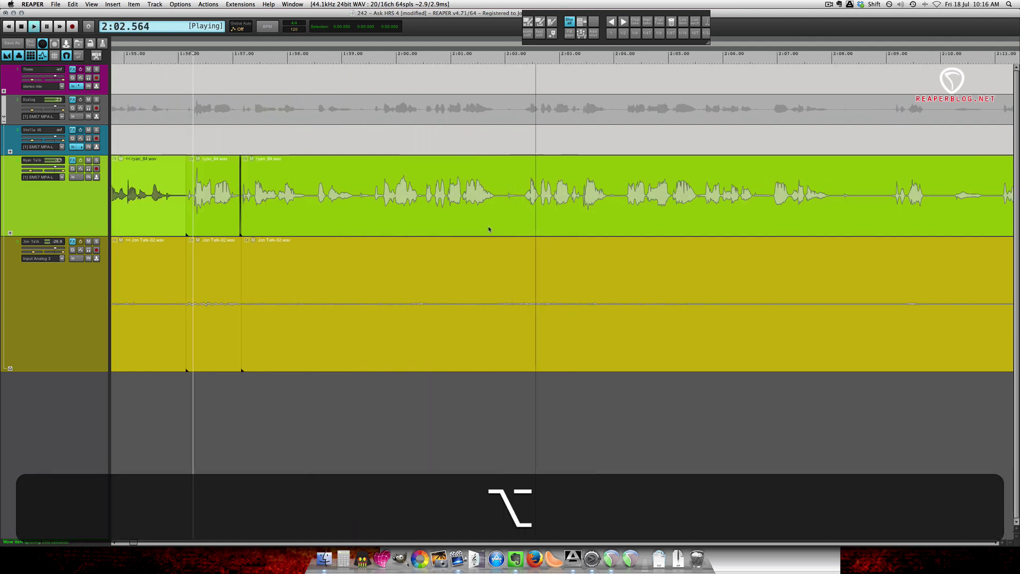
scroll(526, 237, down, 3)
scroll(526, 237, down, 3)
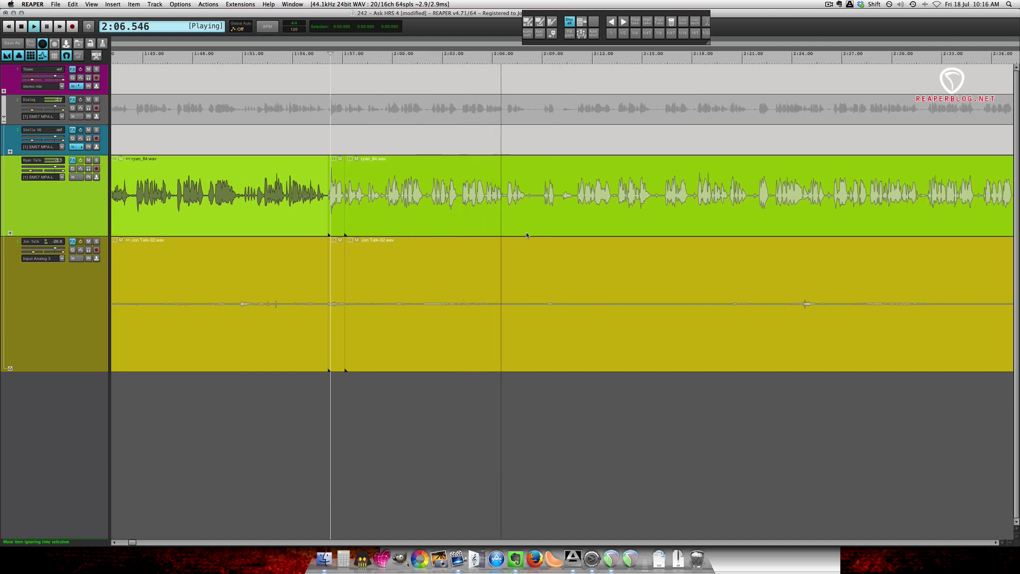
Audition Ryan's dialogue from about 1:59.5 to locate the um.
key(space)
click(385, 202)
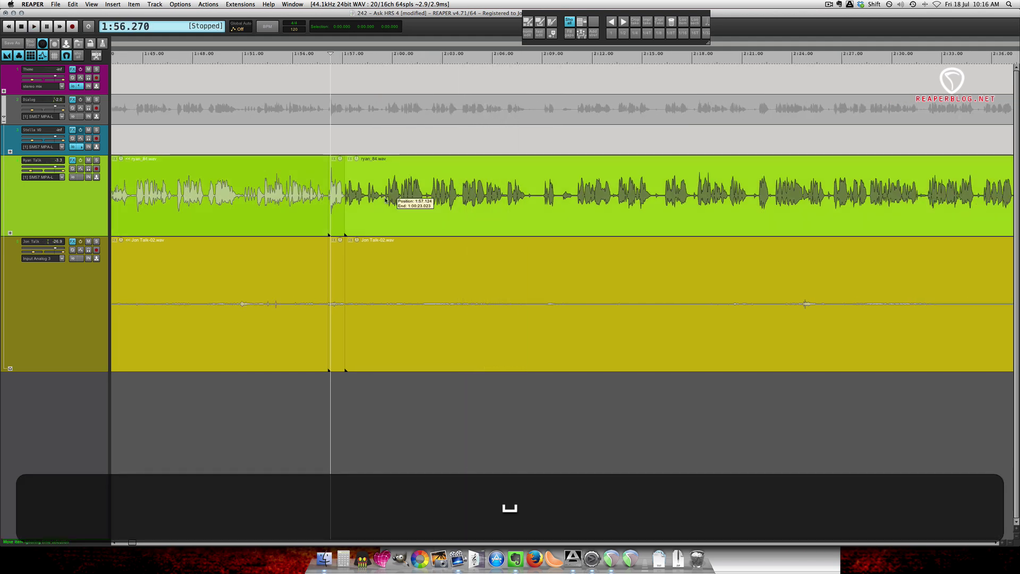
key(alt+space)
scroll(467, 227, up, 5)
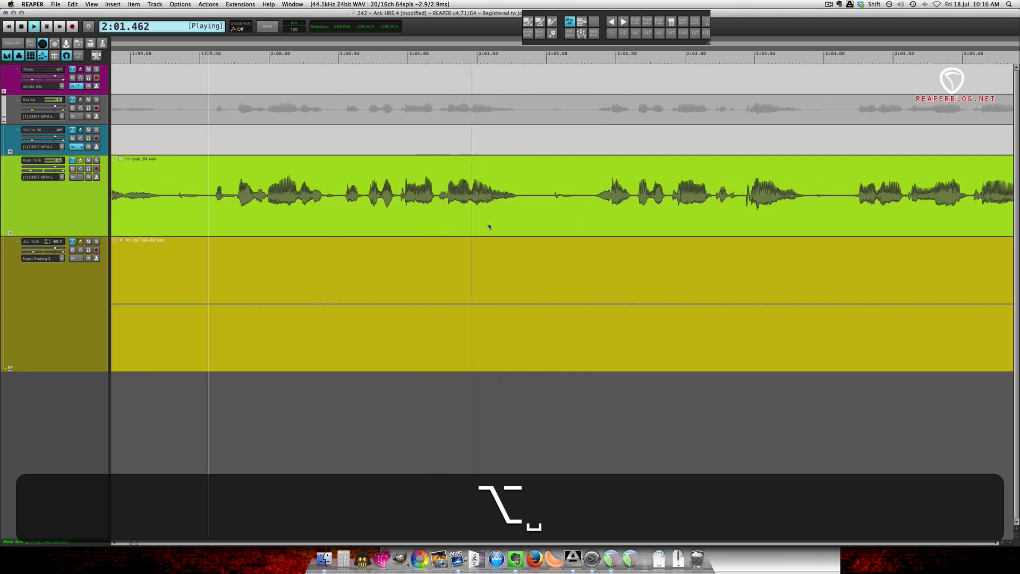
scroll(357, 209, right, 2)
key(space)
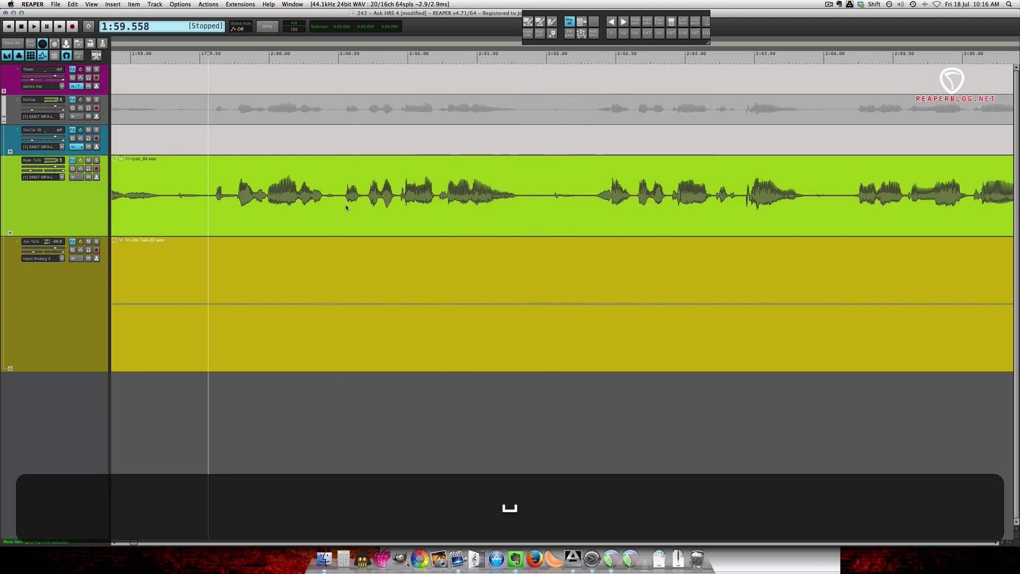
click(216, 192)
key(space)
key(space)
Split at the um's start at 2:00.68 and ripple-delete it up to its end.
click(343, 195)
click(363, 195)
key(s)
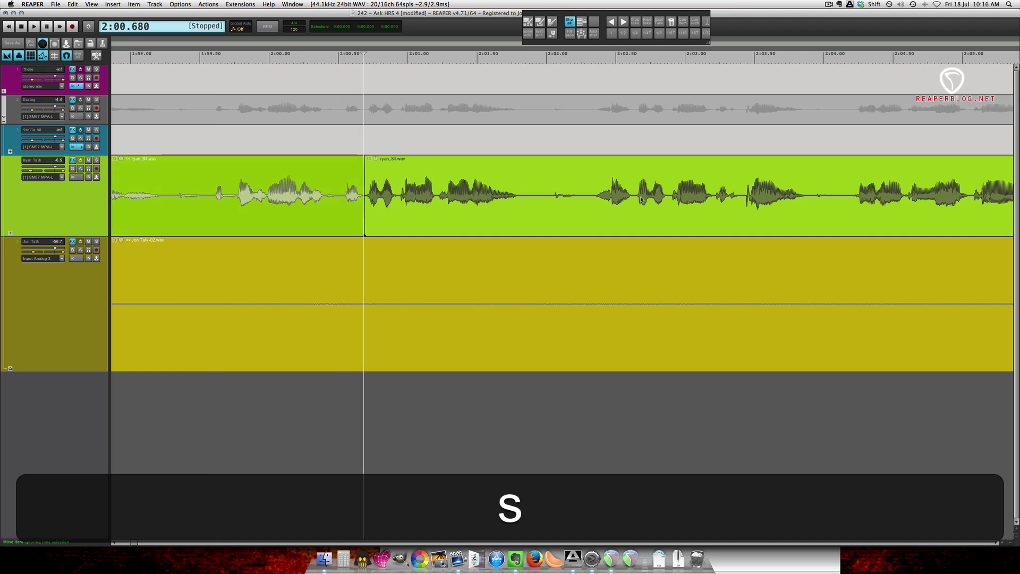
click(638, 199)
key(space)
key(a)
key(space)
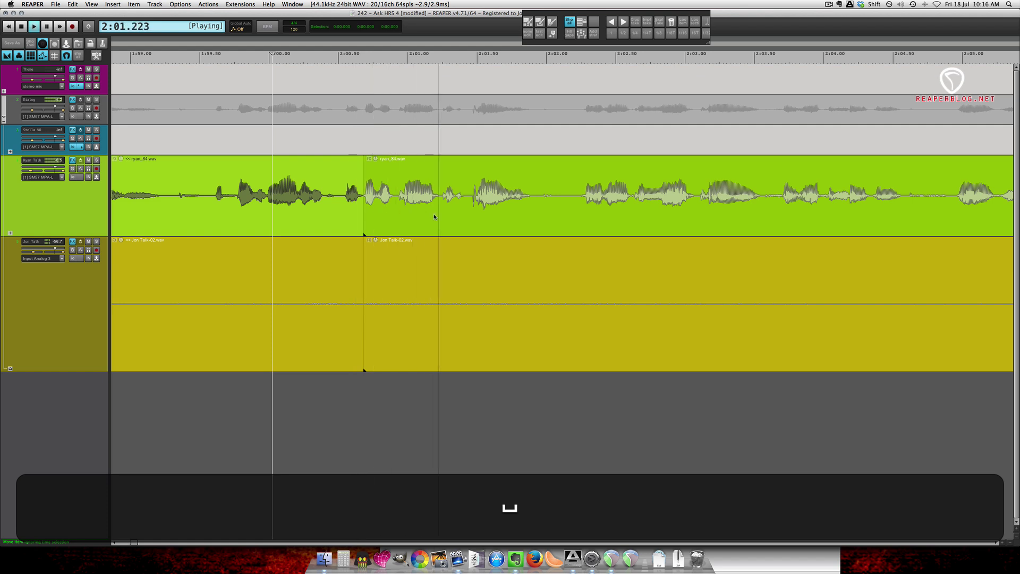
Split Ryan's clip at 2:06.59 and ripple-remove the next um, then play back.
scroll(574, 232, down, 4)
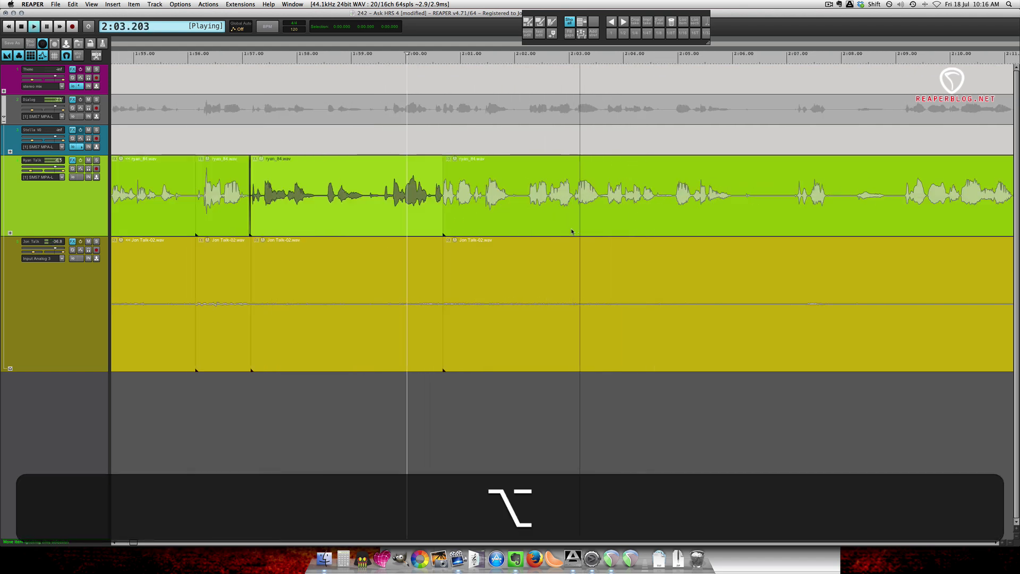
scroll(570, 231, right, 3)
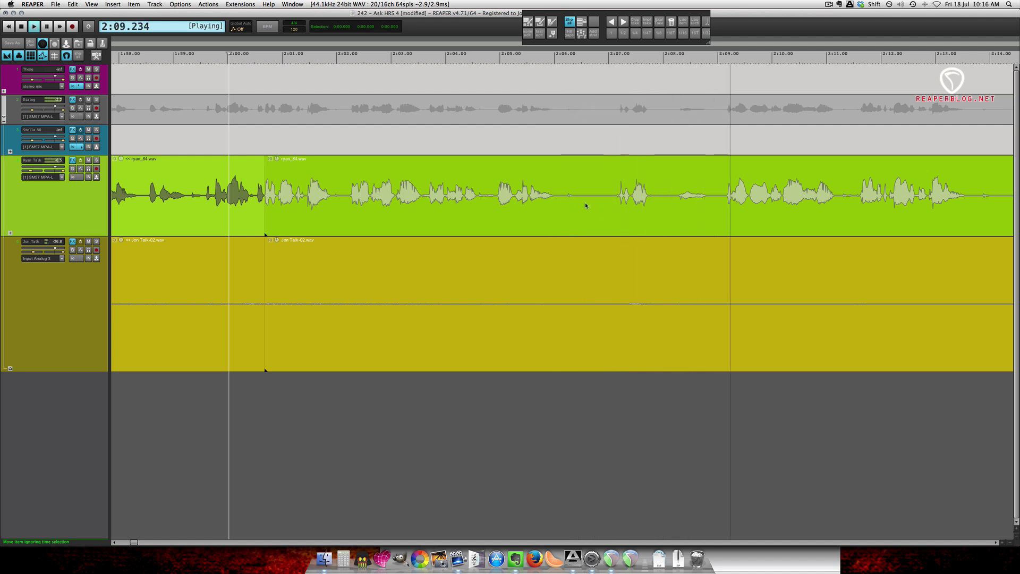
key(s)
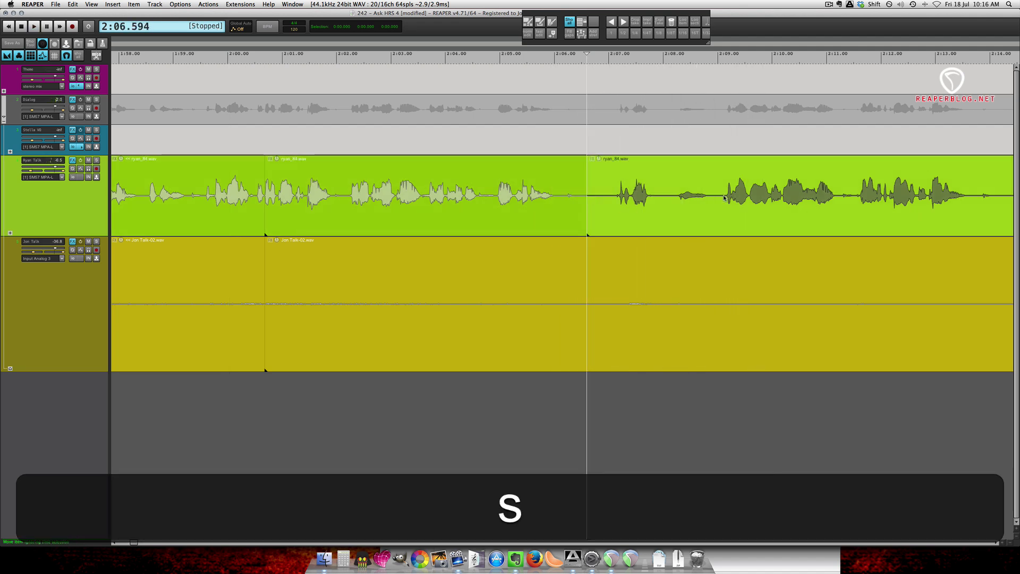
key(a)
key(space)
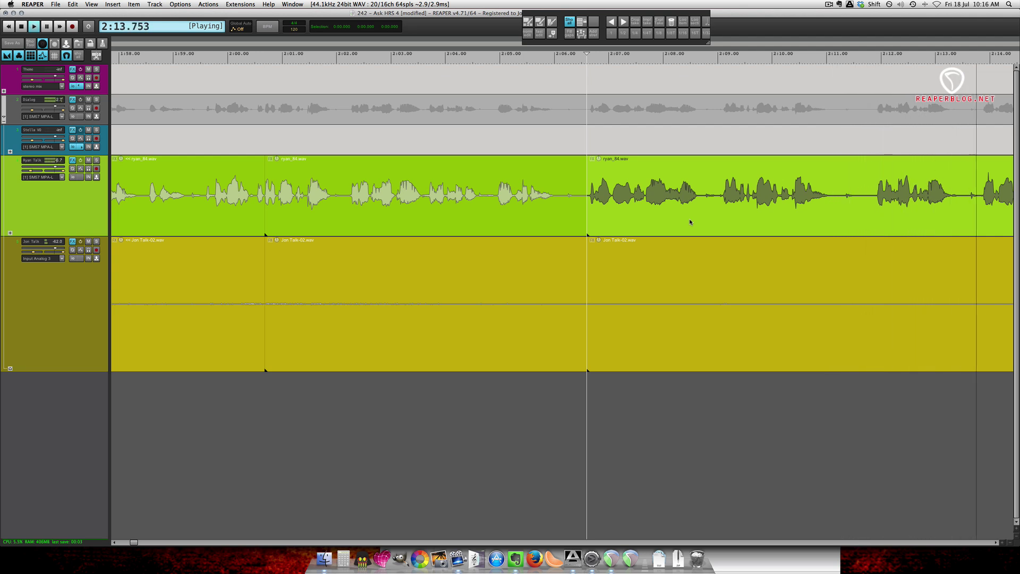
scroll(707, 221, down, 3)
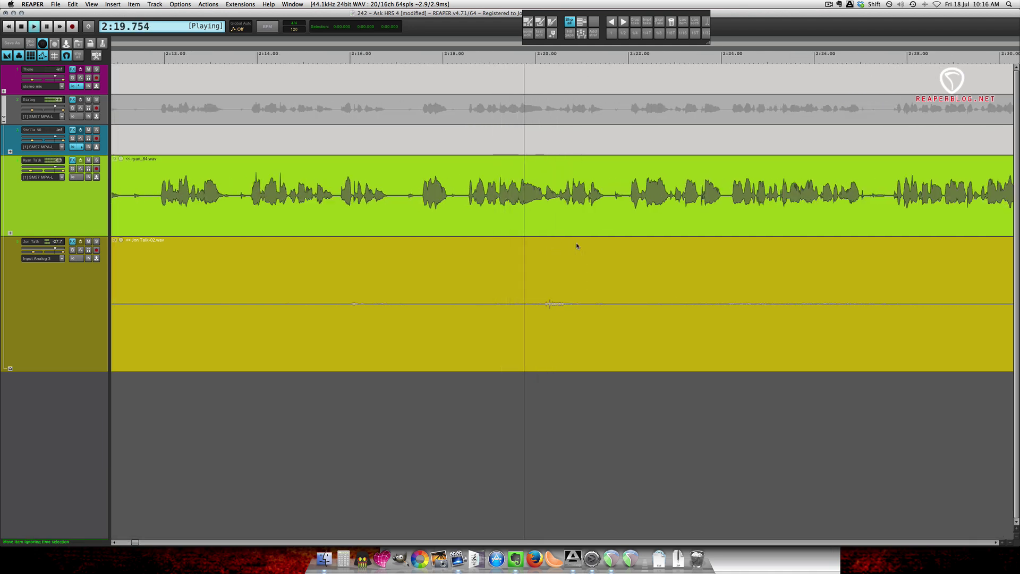
Mute the noisy Jon Talk stretch from about 2:18.97 to 2:22, then bring up the Actions list.
drag(487, 298, 639, 324)
key(slash)
key(space)
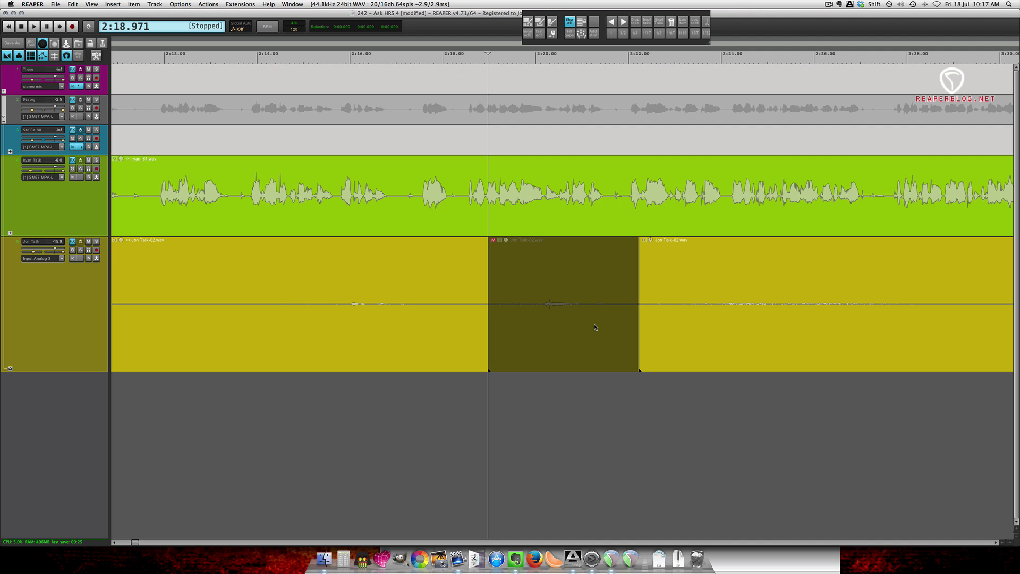
key(shift+slash)
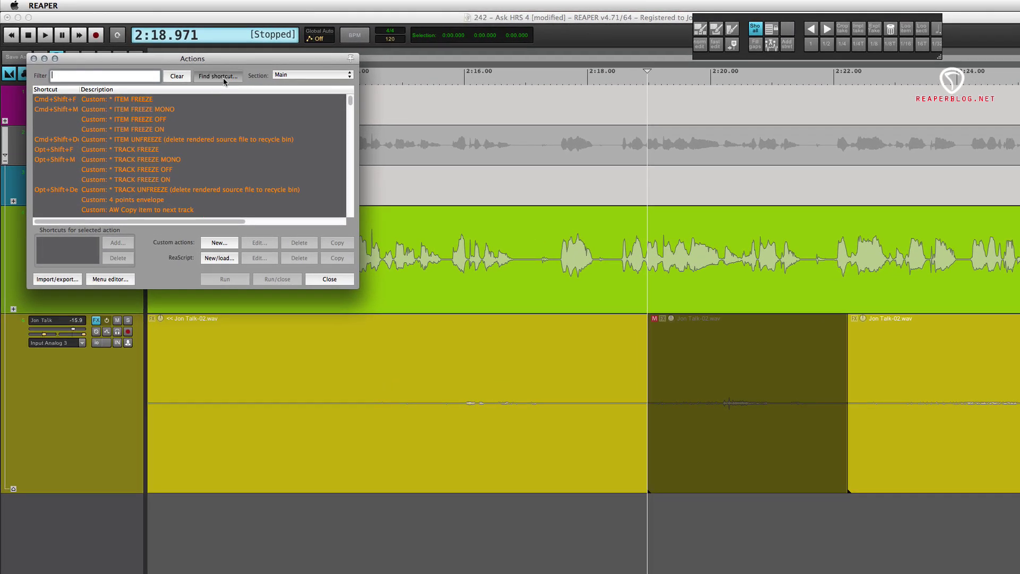
Look up the / shortcut's 'Custom: mute selected area' action and review its split, mute and remove-selections steps.
click(224, 77)
key(slash)
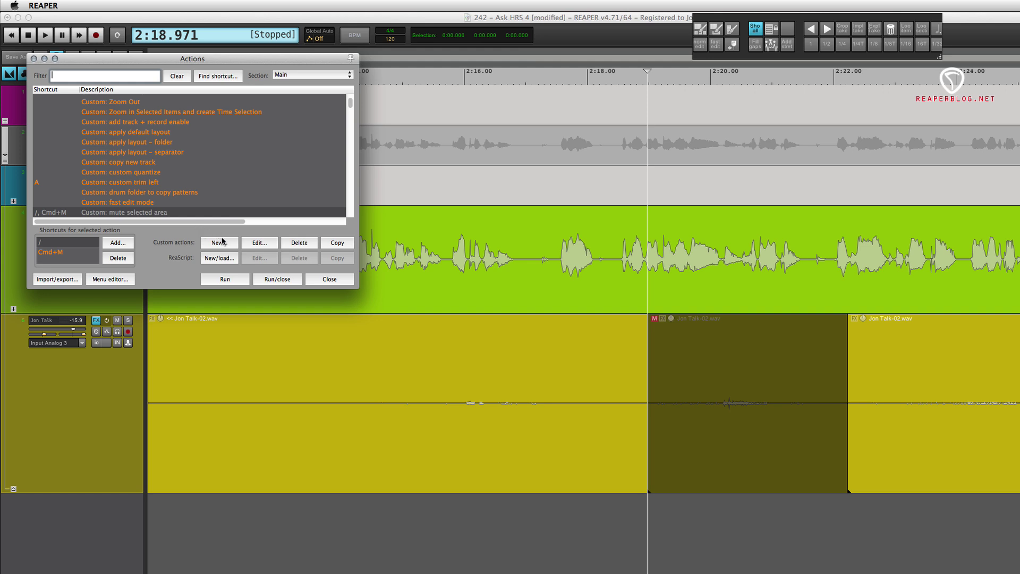
click(259, 243)
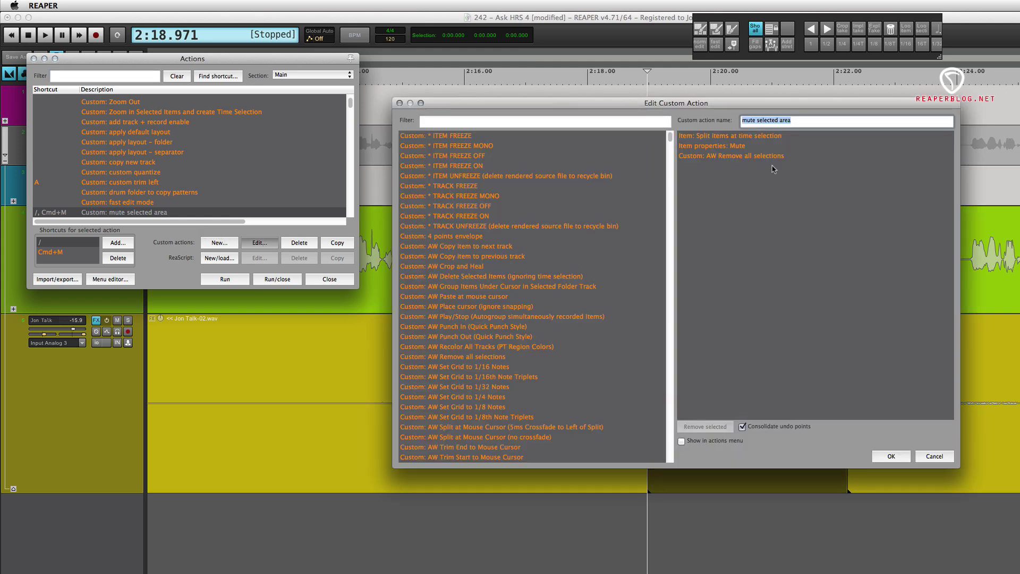
click(742, 150)
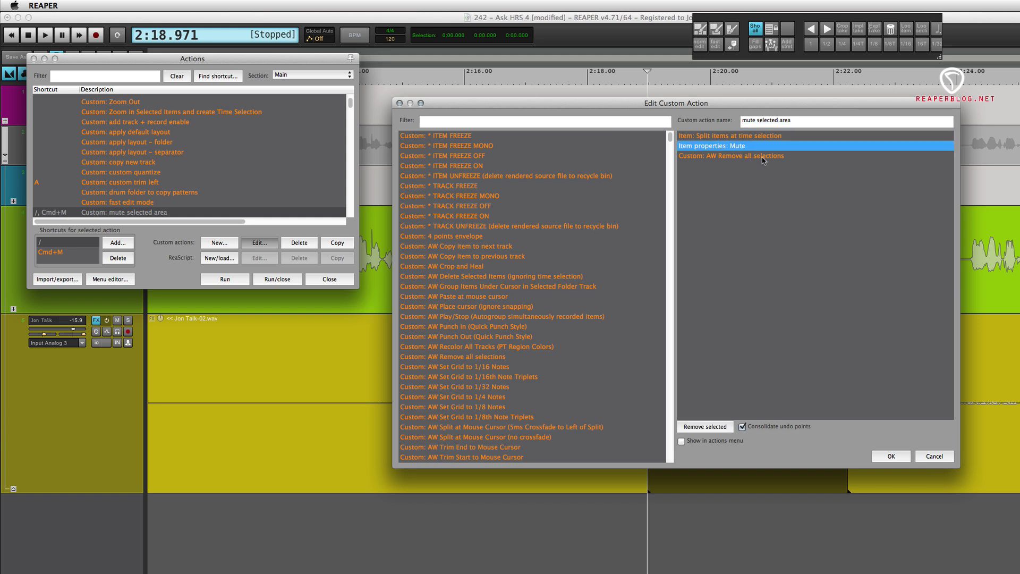
click(764, 157)
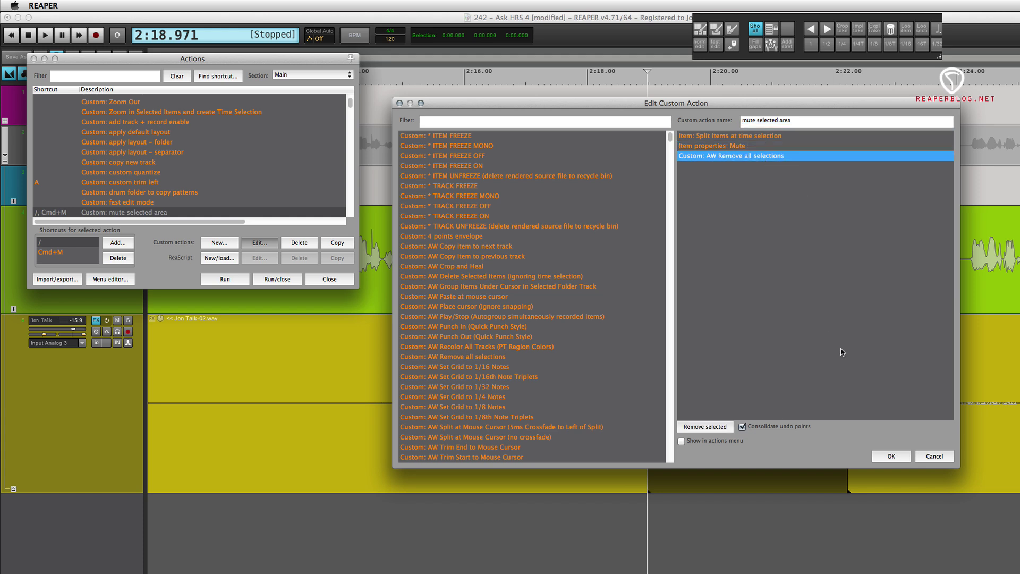
click(934, 456)
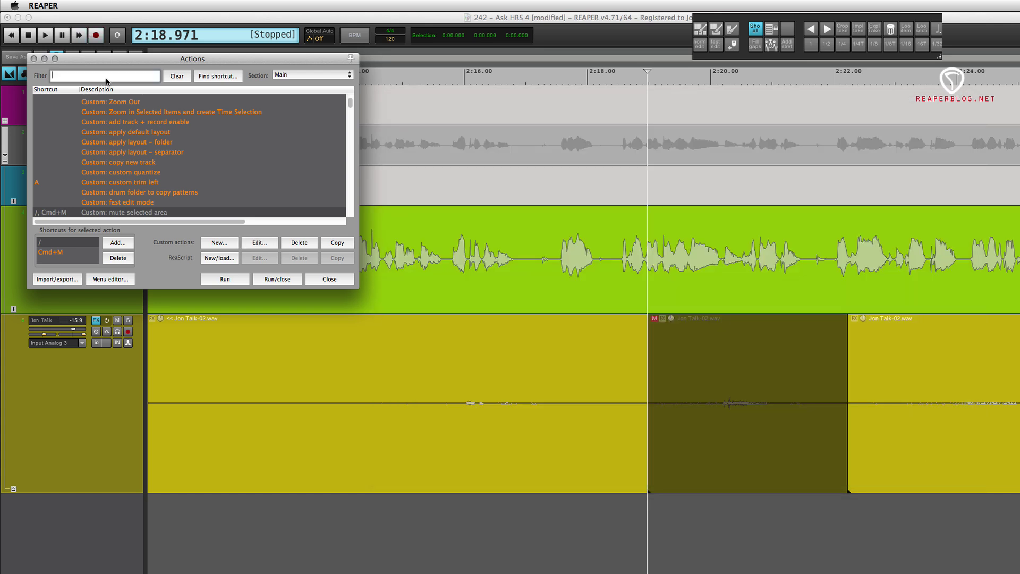
Filter for 'remove all' and inspect the steps of 'Custom: AW Remove all selections' without saving.
text(remove all)
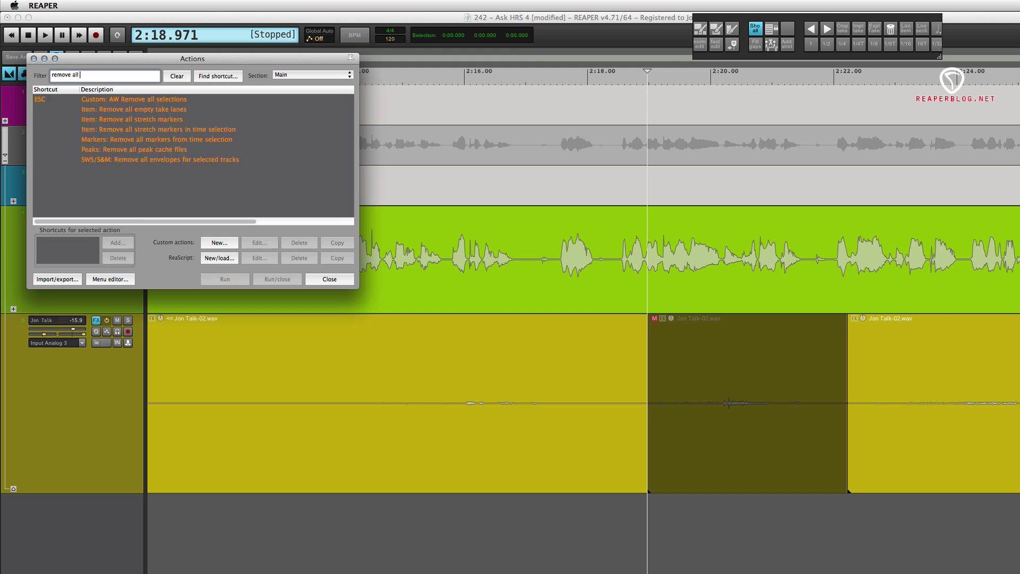
click(113, 102)
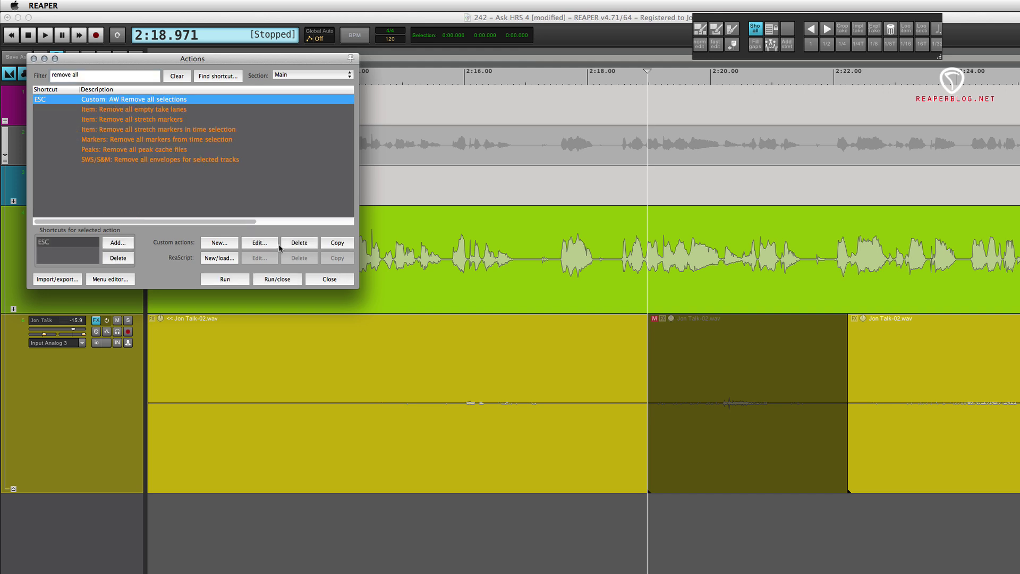
click(273, 245)
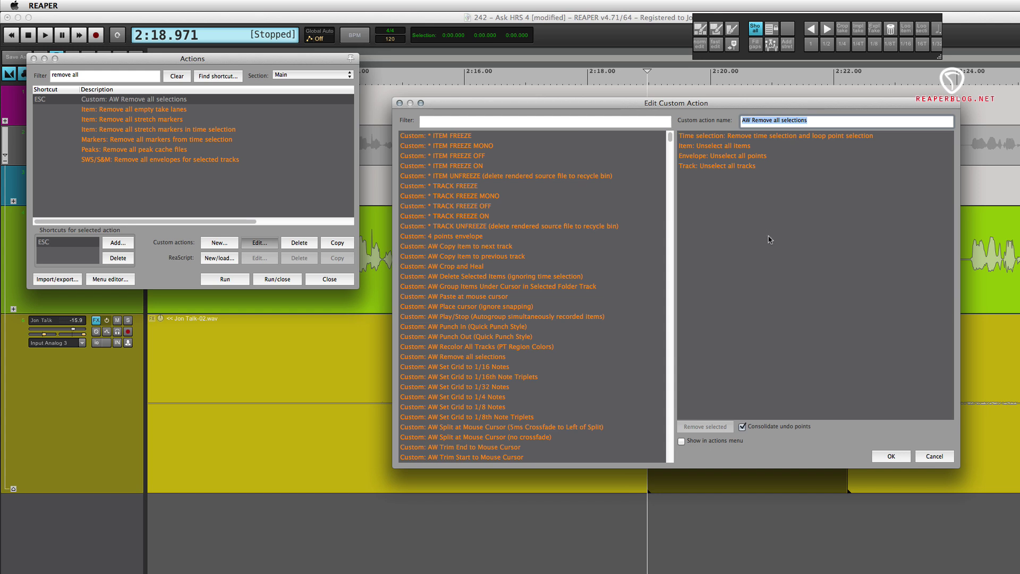
click(935, 457)
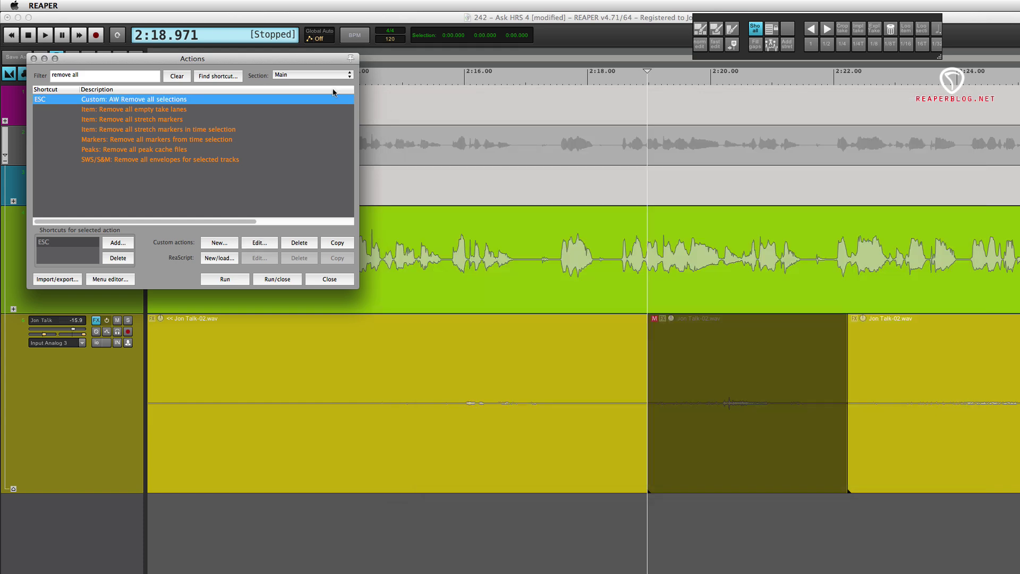
Glance at the Extensions menu, then move the Actions window down and right.
click(573, 42)
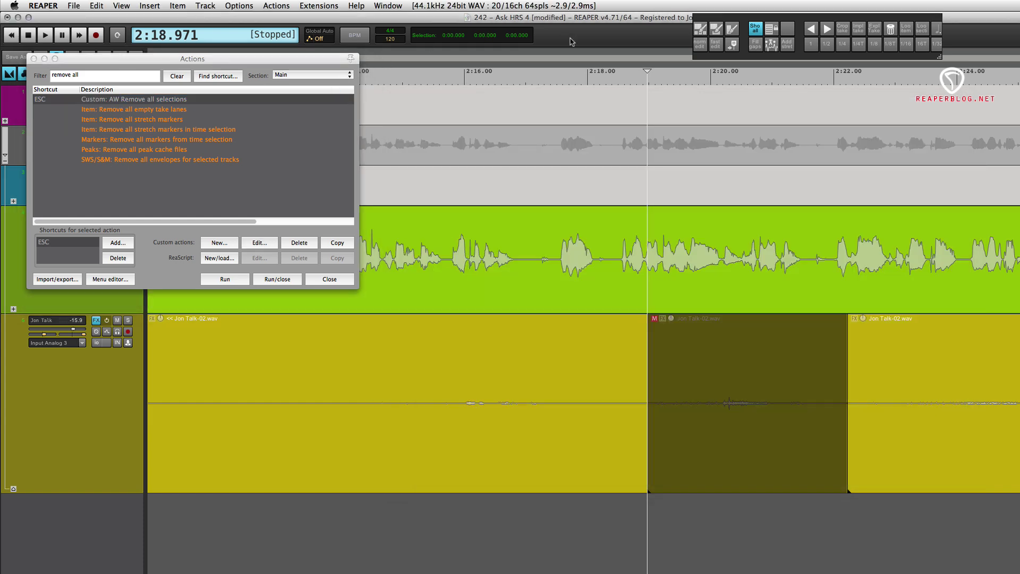
click(325, 6)
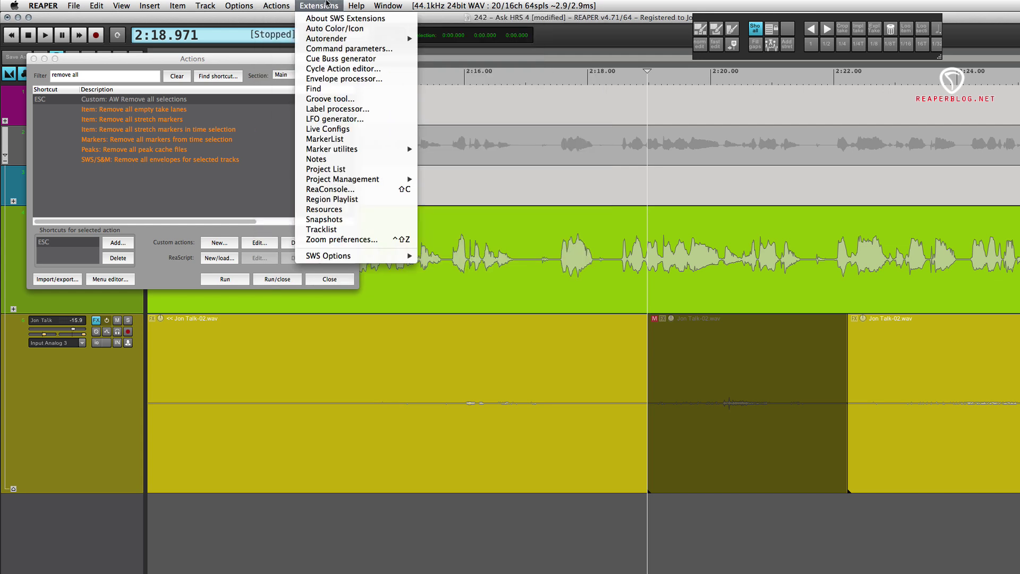
click(325, 6)
drag(314, 58, 386, 75)
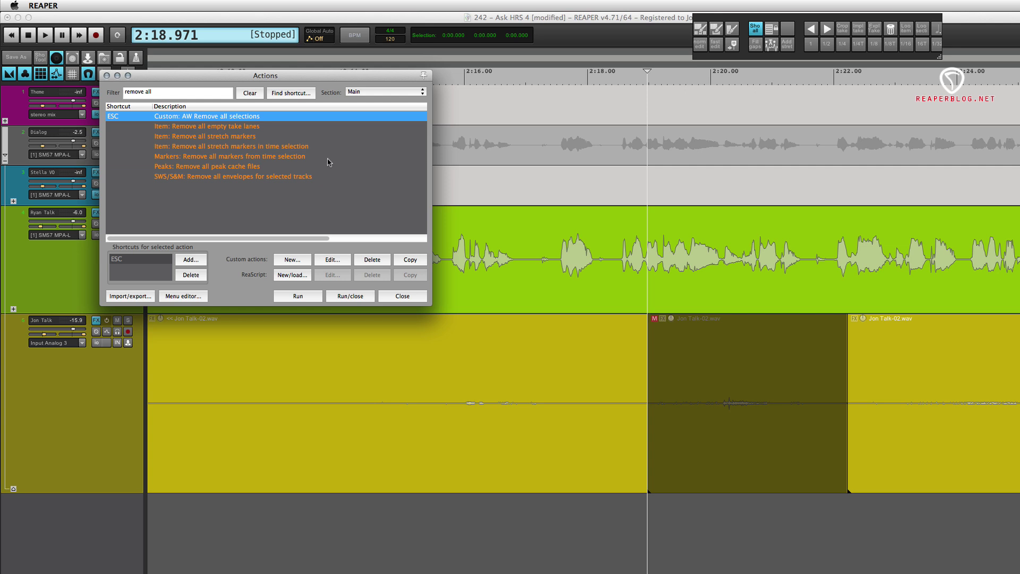
scroll(328, 162, right, 1)
scroll(328, 162, left, 1)
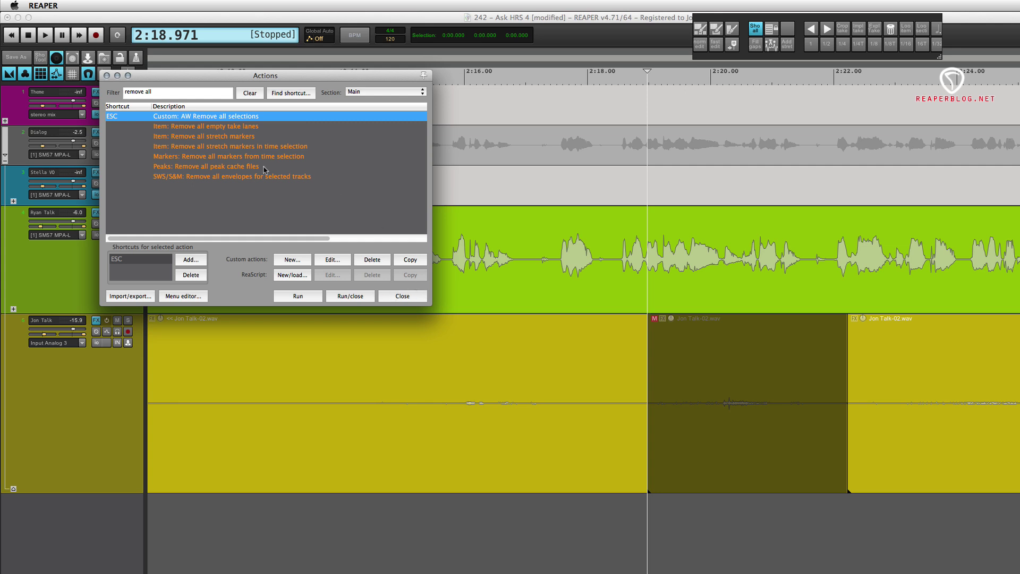
Close the Actions window and select the first Jon Talk item.
click(390, 296)
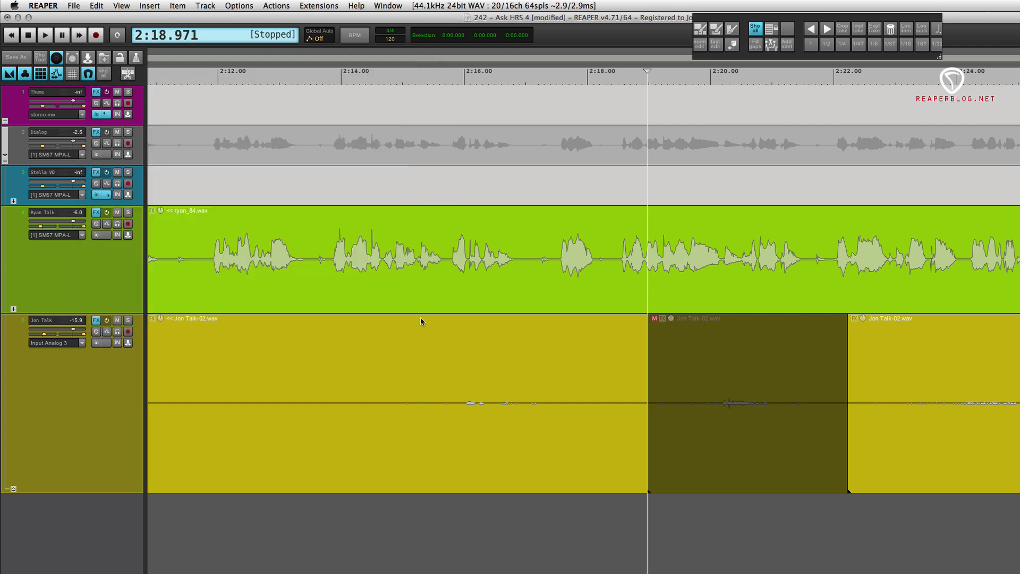
click(767, 407)
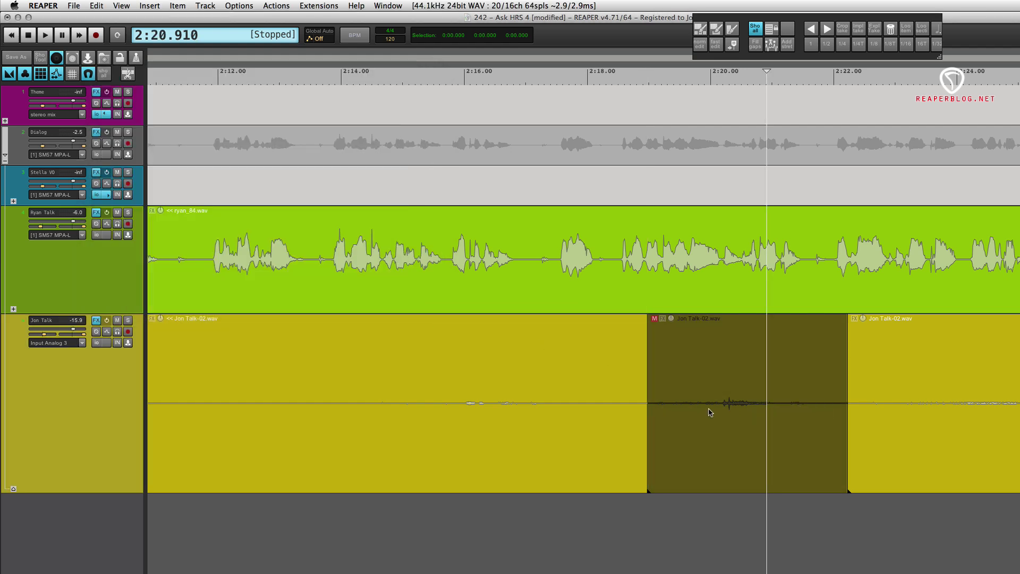
click(647, 332)
drag(705, 341, 849, 351)
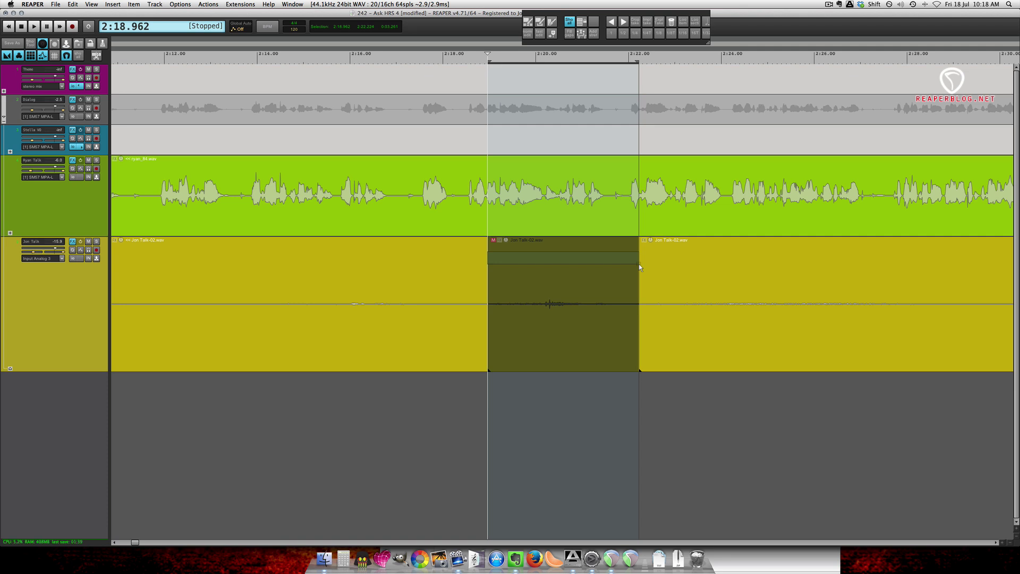
drag(639, 263, 489, 260)
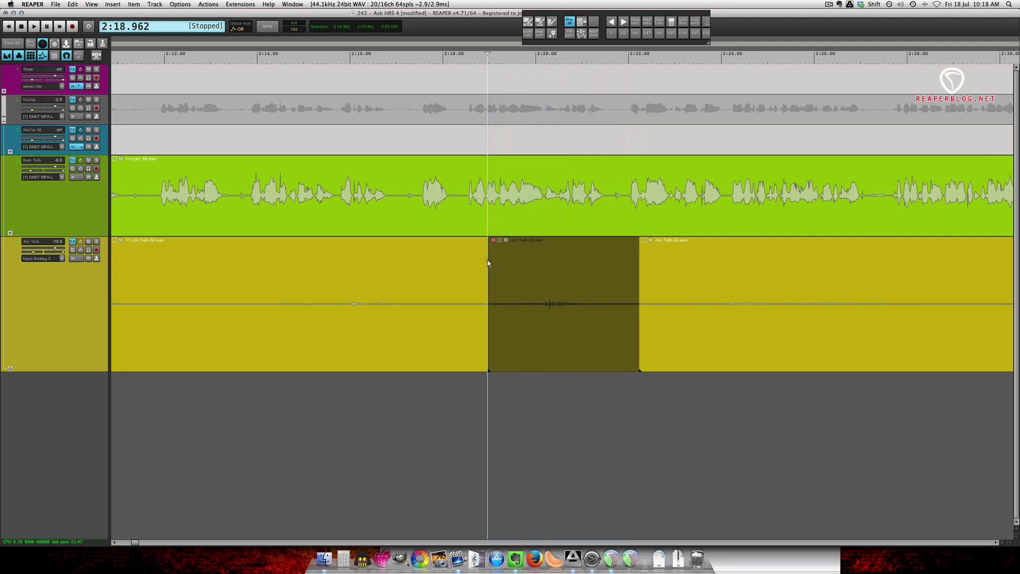
click(474, 261)
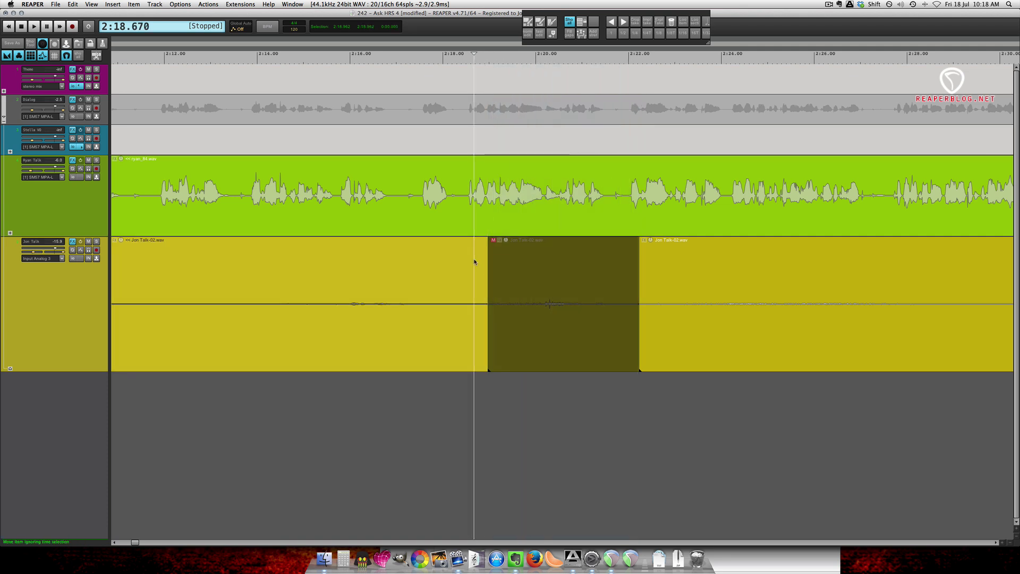
Mute the Jon Talk stretch from 2:15.9 to 2:17.5.
click(353, 217)
key(space)
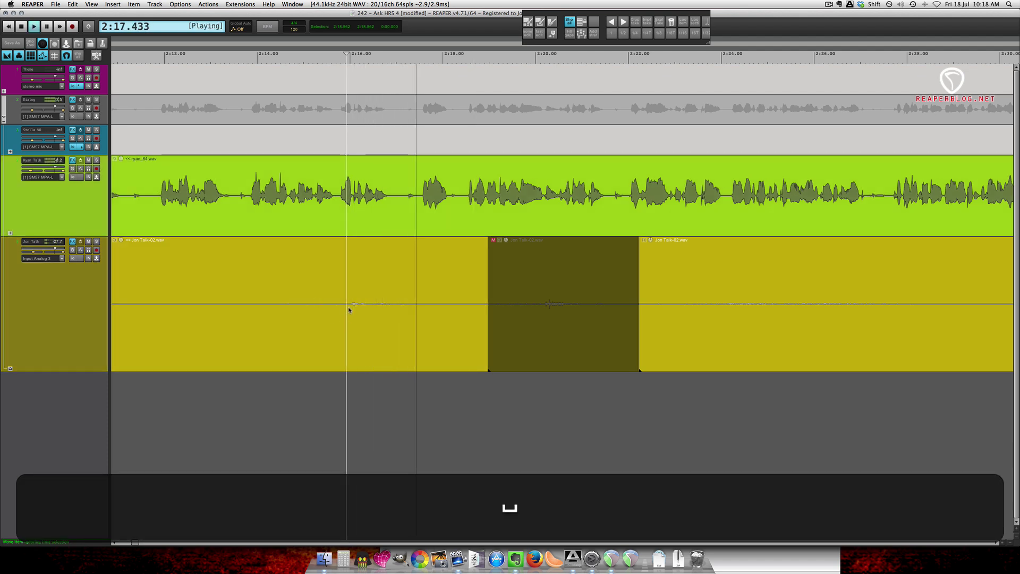
drag(345, 303, 419, 328)
key(slash)
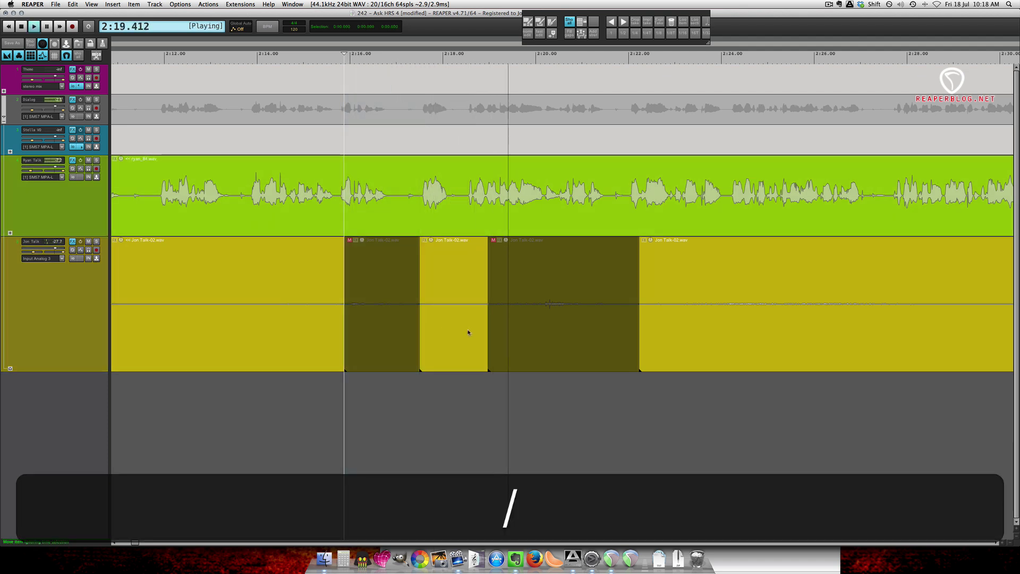
scroll(515, 324, right, 10)
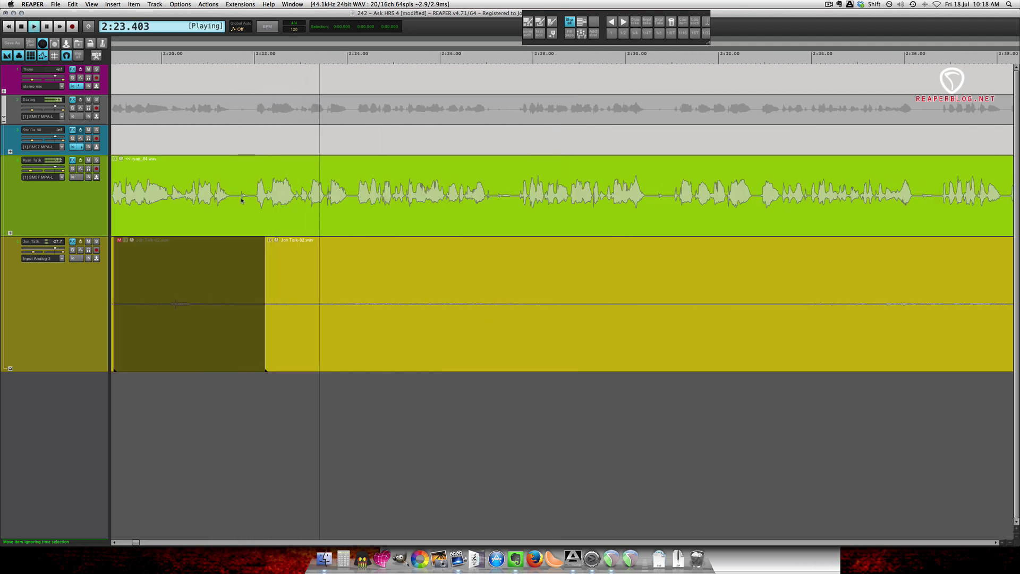
key(space)
Split Ryan Talk at 2:21.692, close the gap, and play on to 2:33.322.
click(242, 200)
key(s)
key(space)
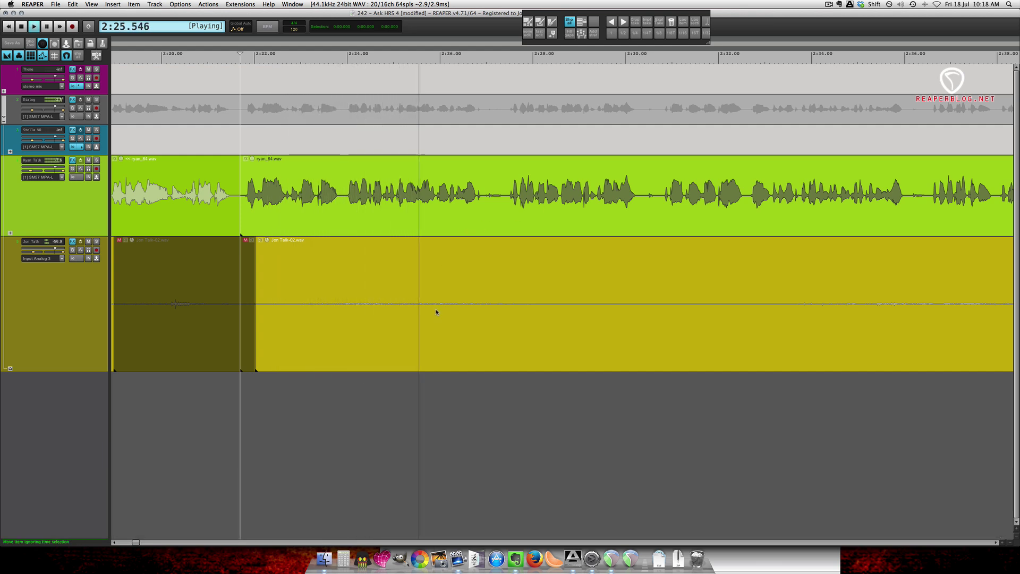
scroll(435, 311, right, 2)
scroll(440, 311, right, 1)
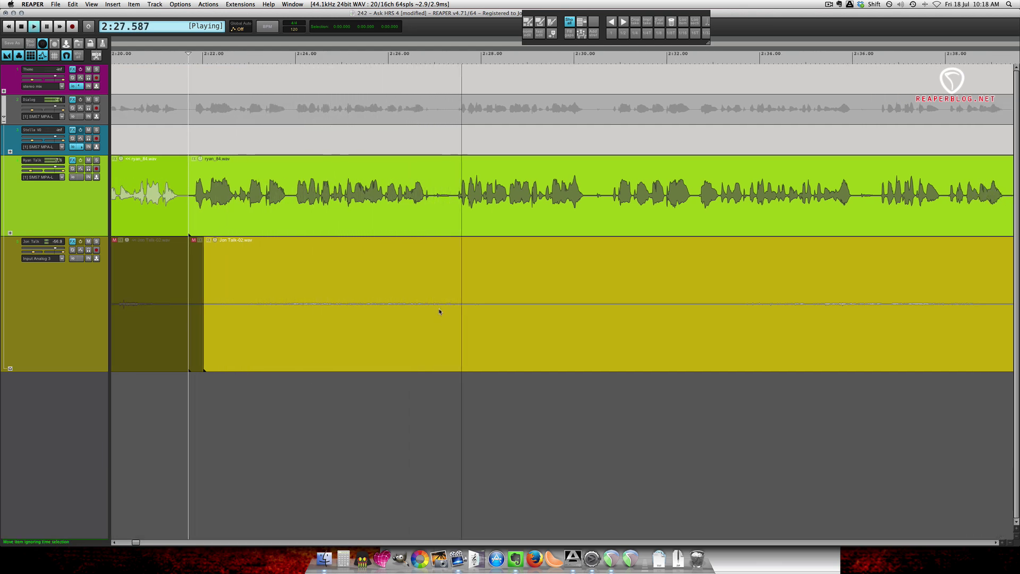
scroll(441, 312, right, 1)
scroll(440, 311, right, 3)
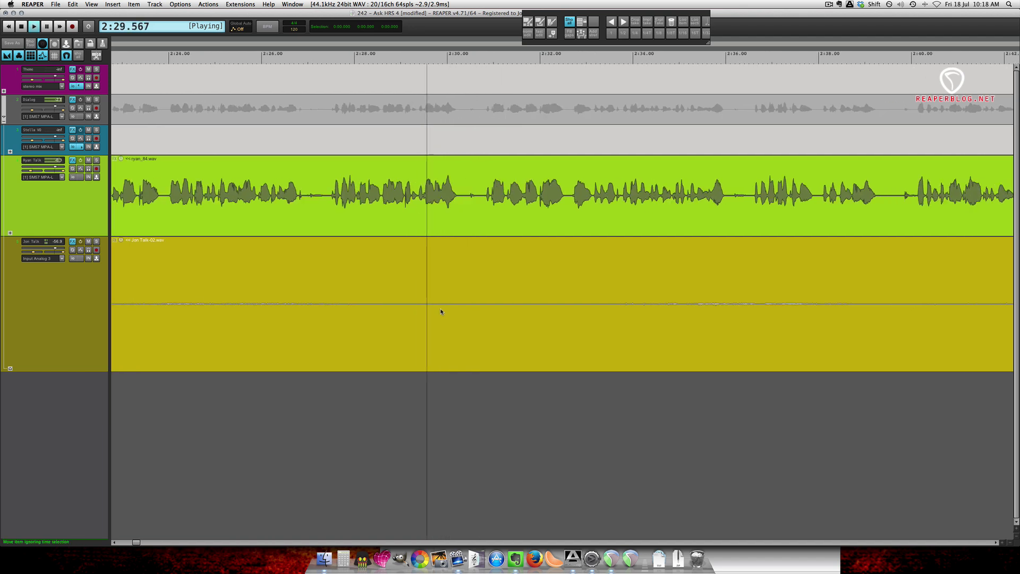
scroll(447, 312, right, 2)
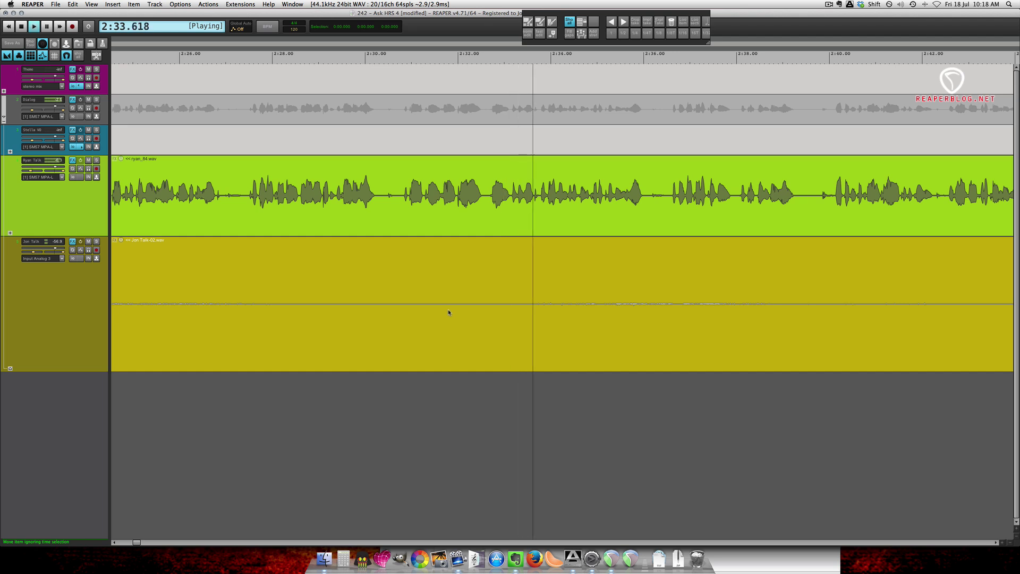
scroll(448, 312, right, 3)
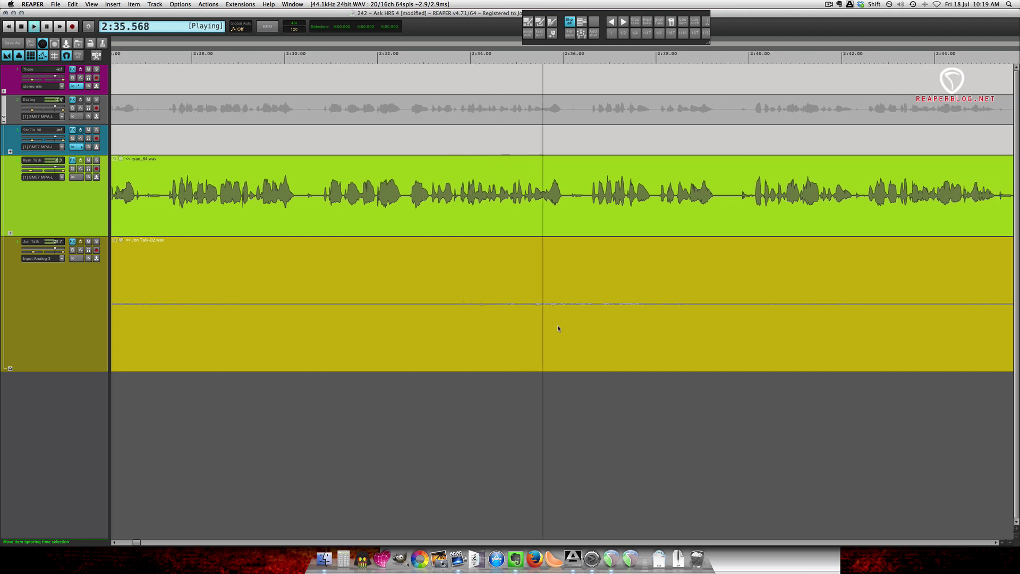
key(space)
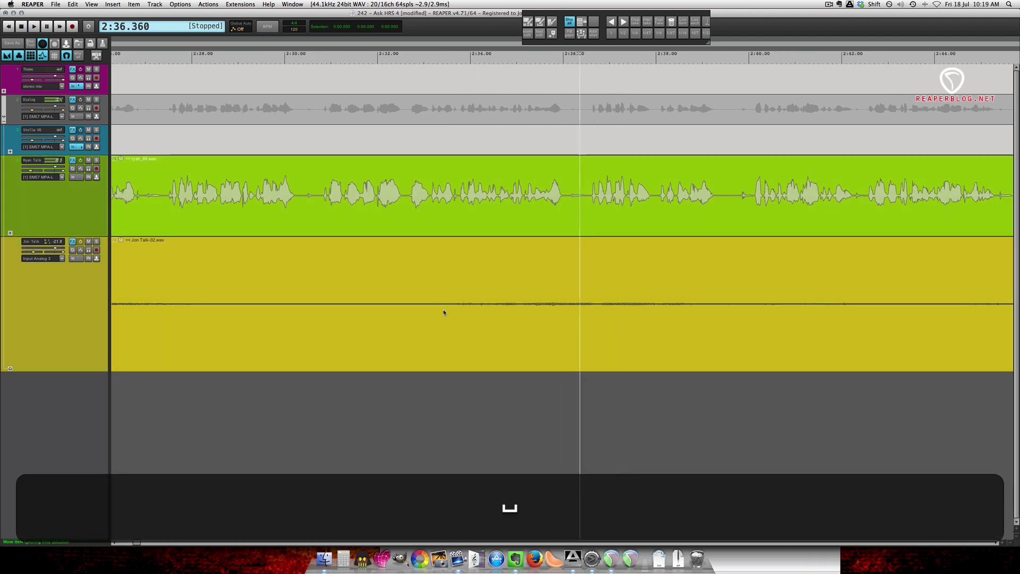
Set a long split-off Jon Talk section to -6.00 dB with the gain actions, then reopen the Actions list.
drag(439, 299, 884, 332)
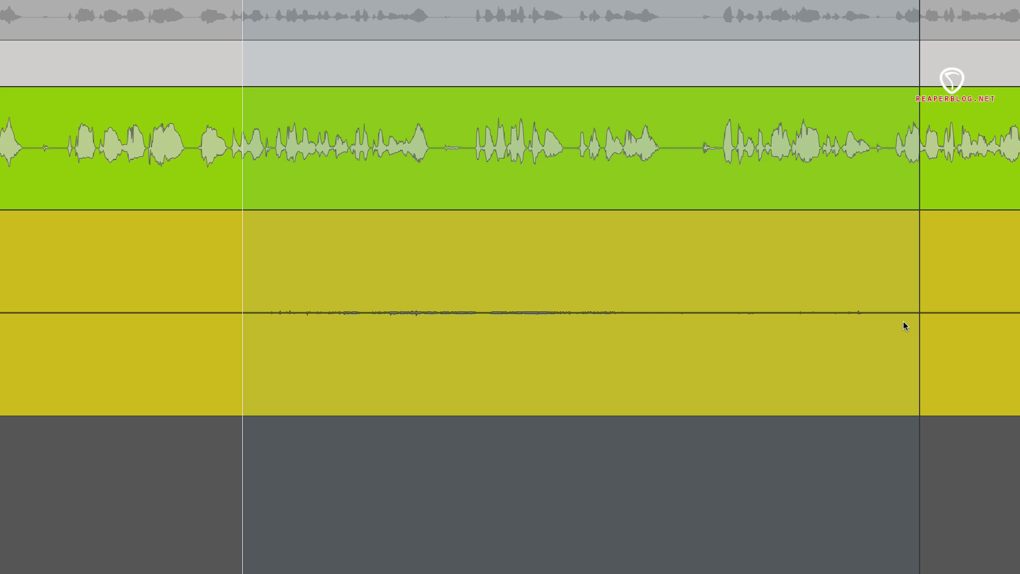
key(comma)
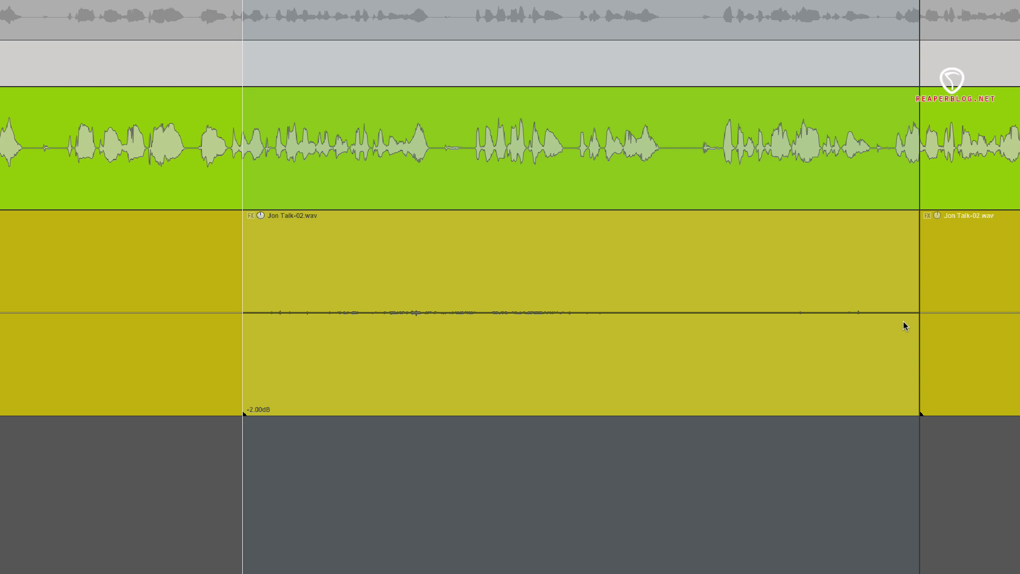
key(comma)
key(period)
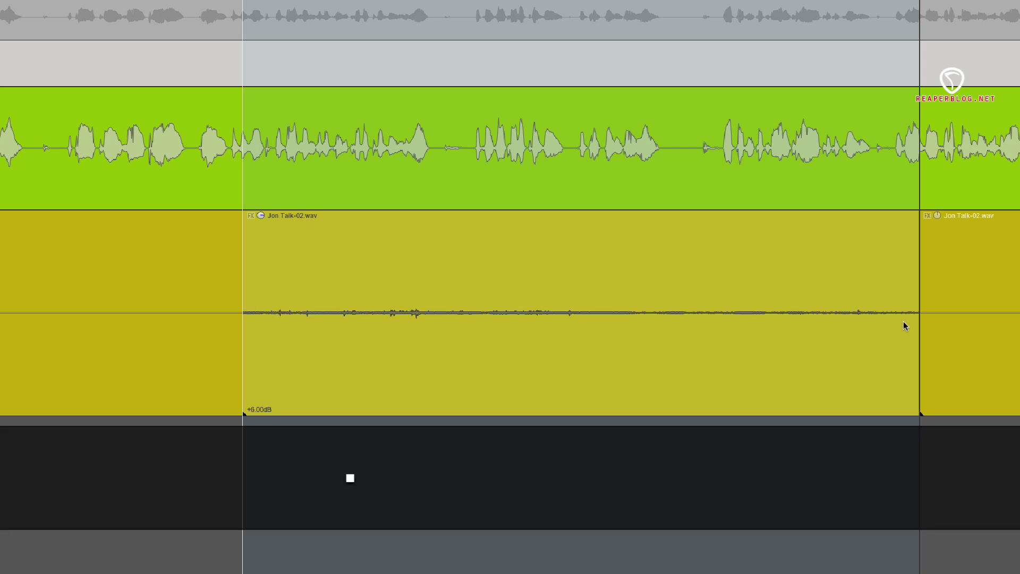
key(comma)
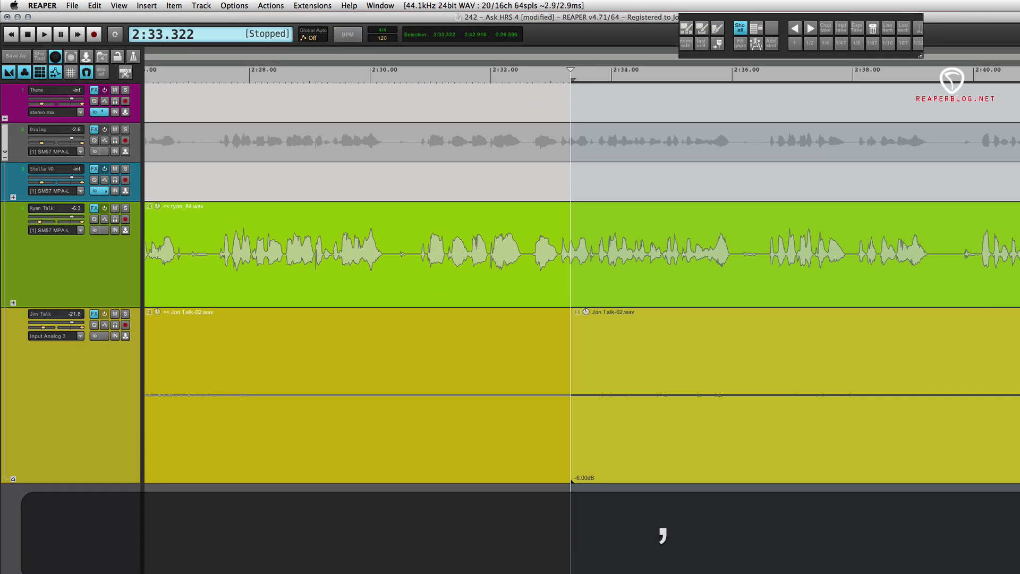
key(shift+slash)
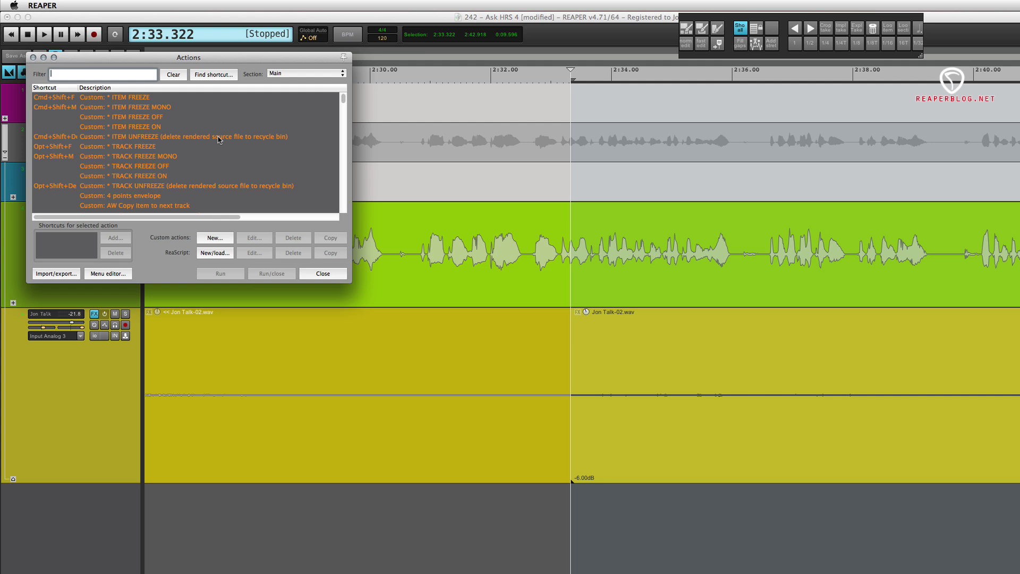
Find the action bound to the comma key and review the 'split and trim gain down' steps.
click(202, 75)
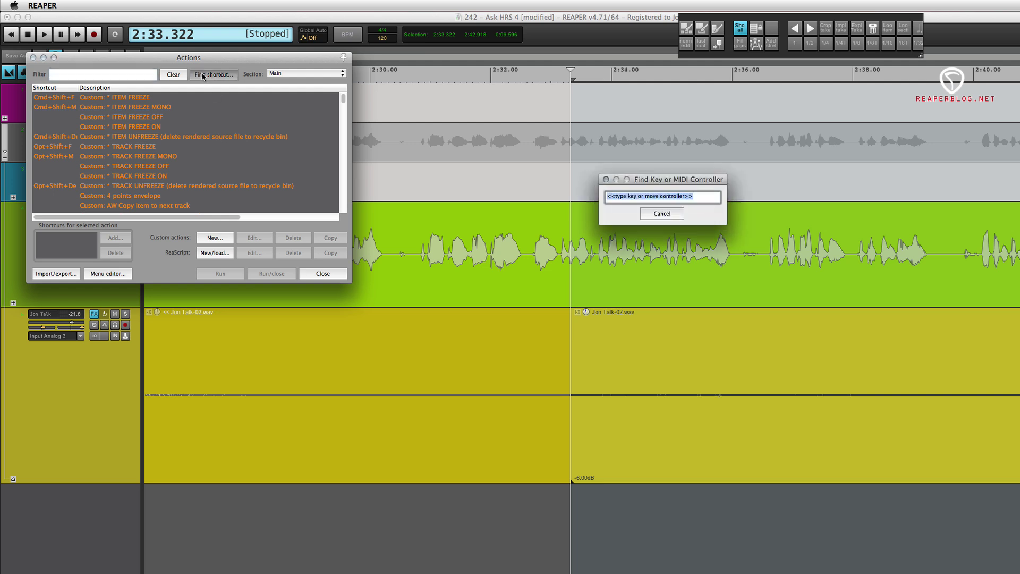
key(comma)
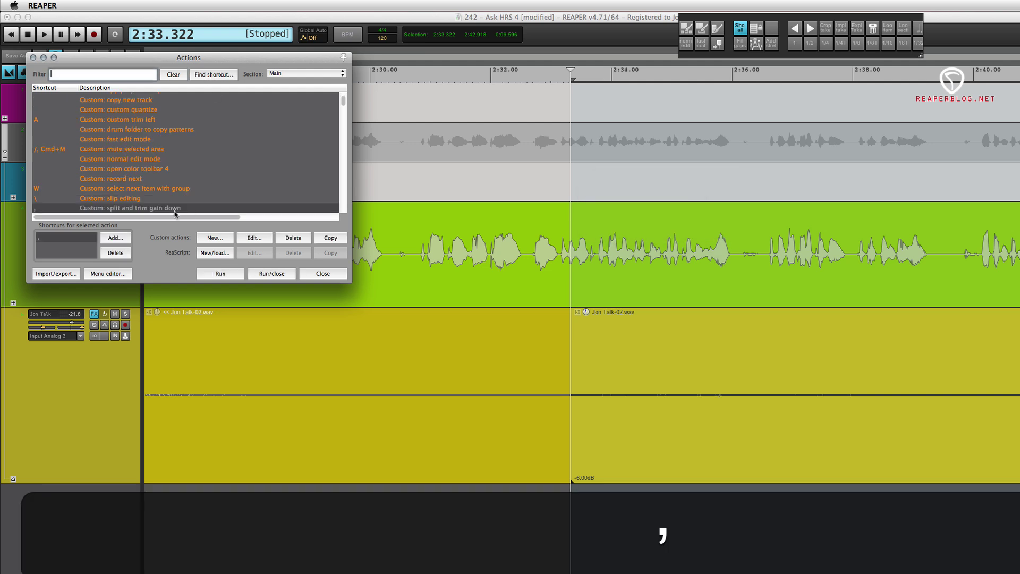
click(253, 238)
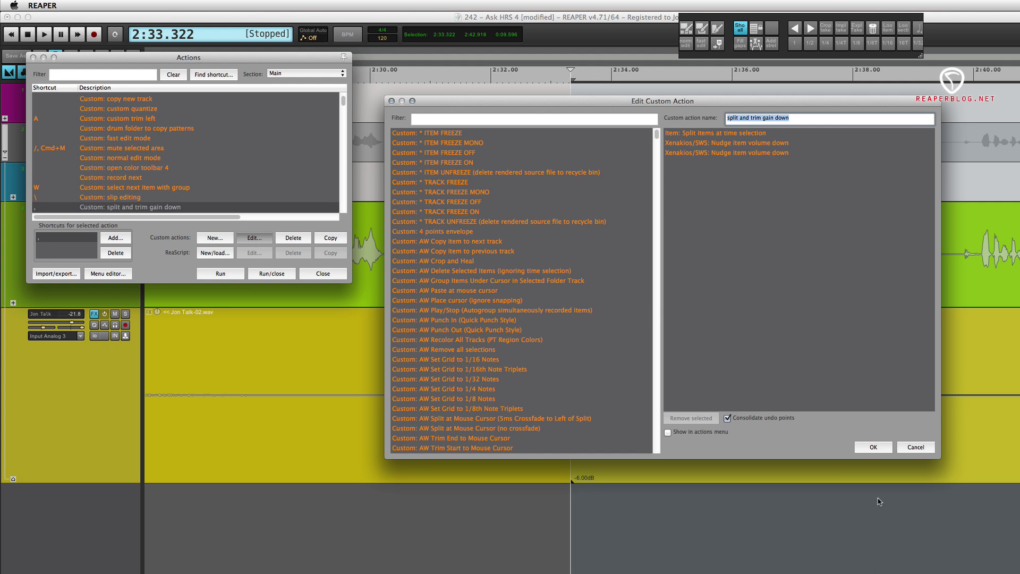
click(920, 448)
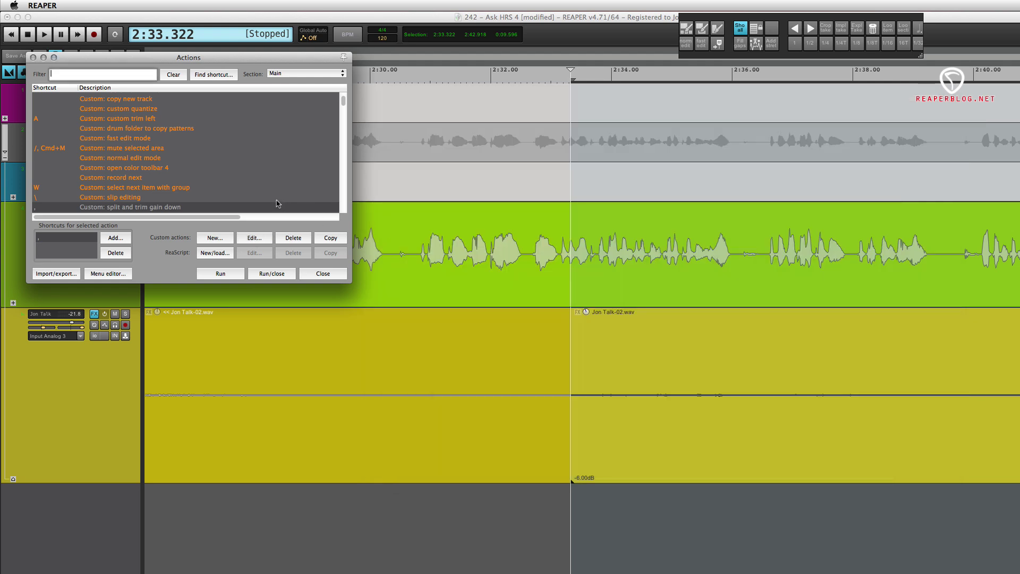
Review the 'split and trim gain up' action's steps without changes, then close the Actions list.
scroll(250, 196, down, 2)
click(180, 199)
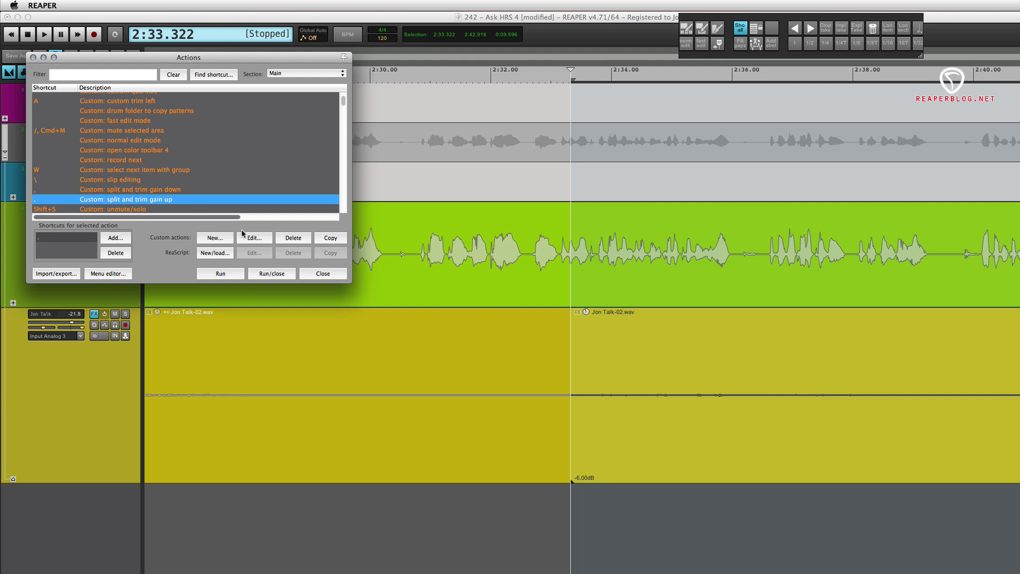
click(242, 236)
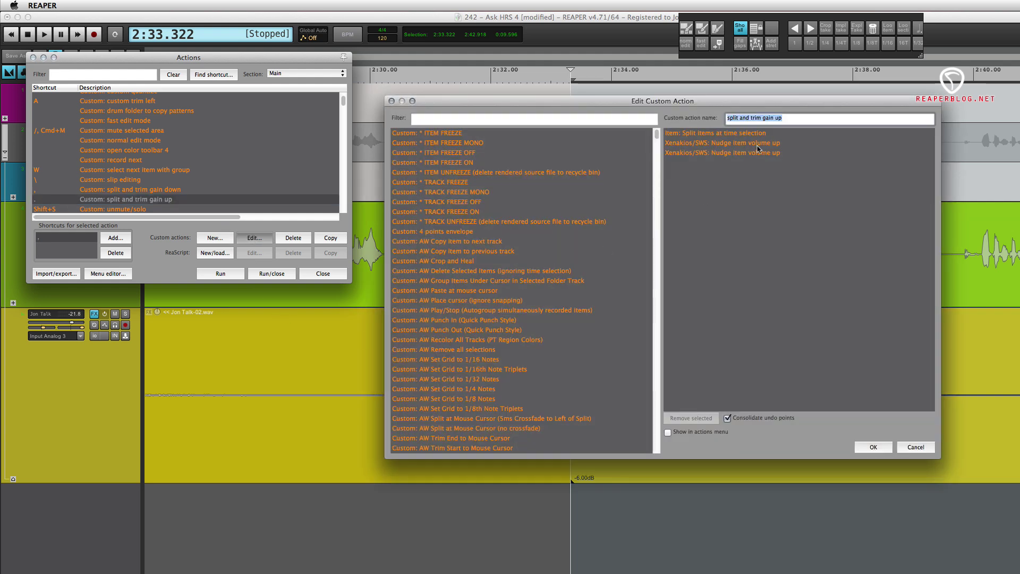
click(922, 450)
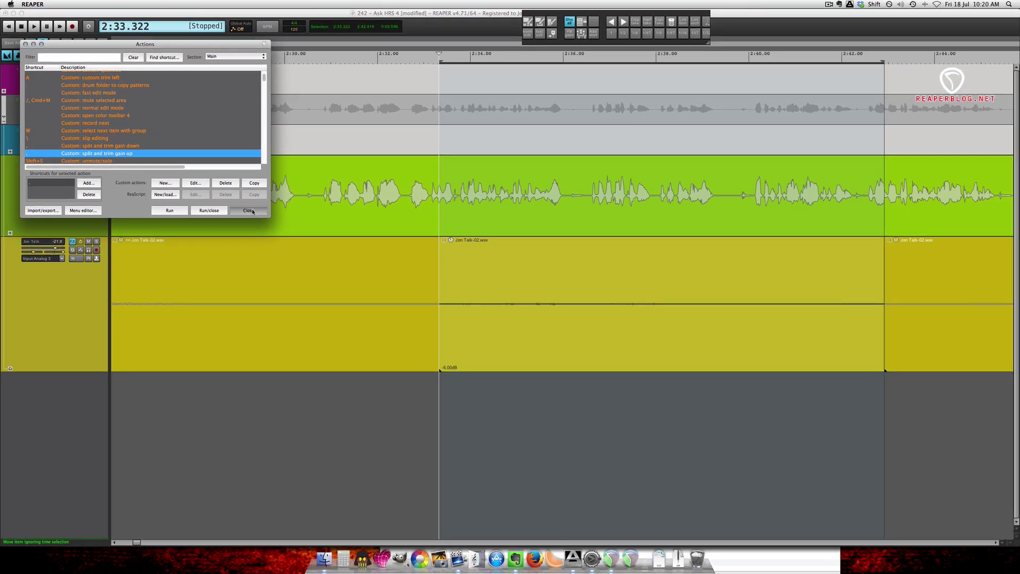
click(323, 273)
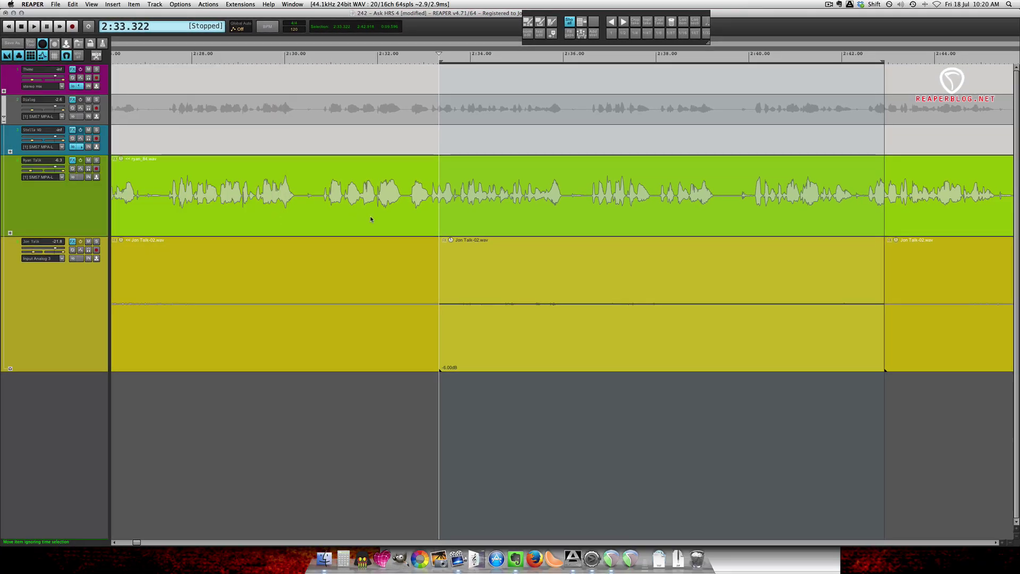
Listen back to the dialogue passage, then split the green dialogue item at 2:39.733.
click(527, 210)
key(space)
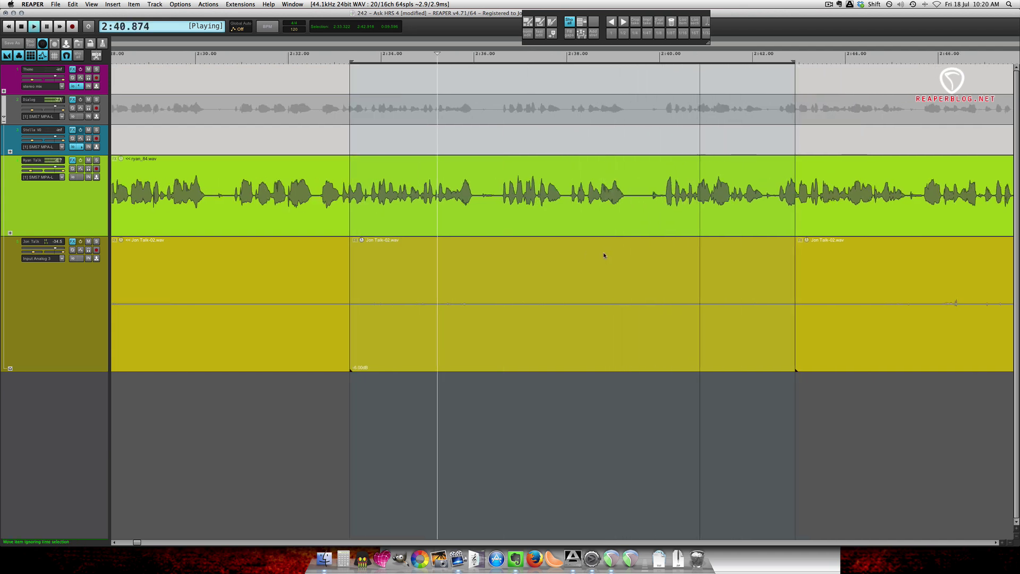
key(space)
click(363, 202)
key(s)
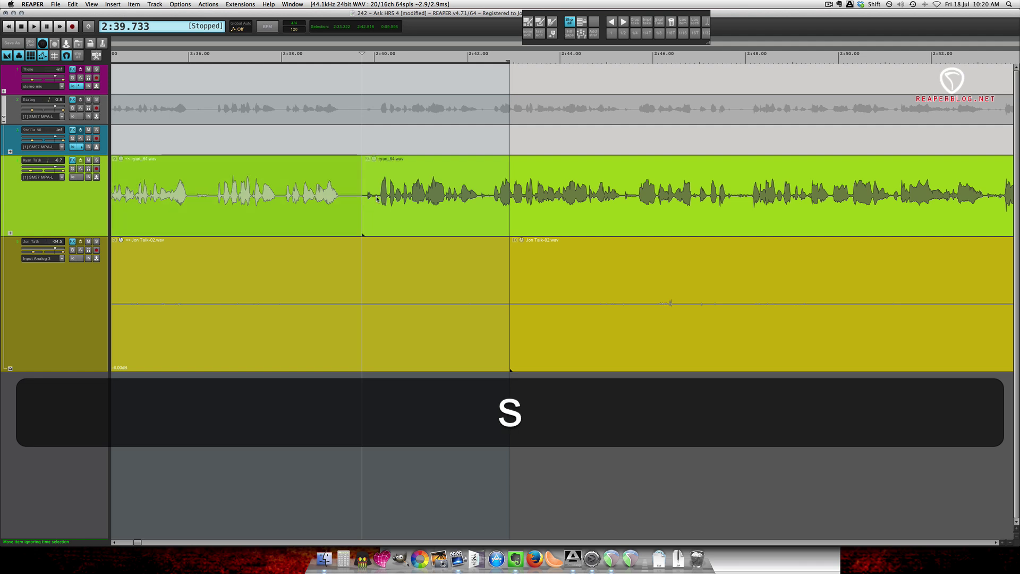
key(a)
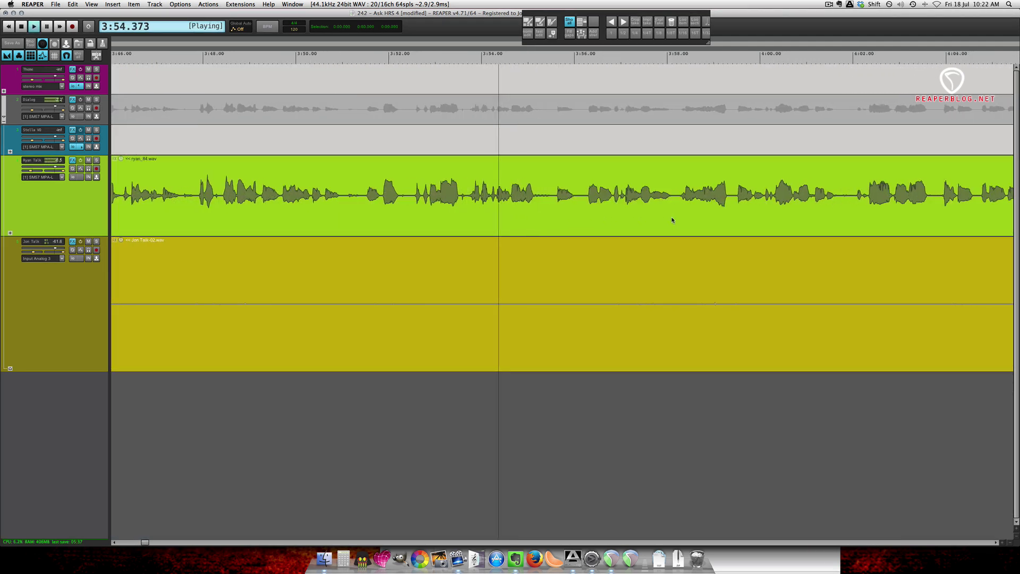
Split the green dialogue item at 3:55.575, undoing and redoing the split once.
key(space)
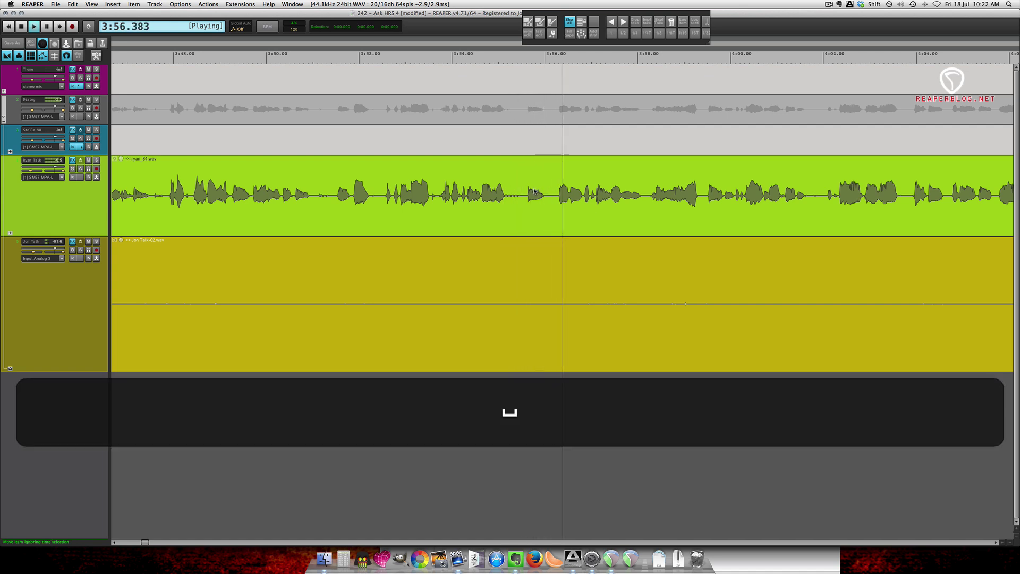
click(526, 196)
key(s)
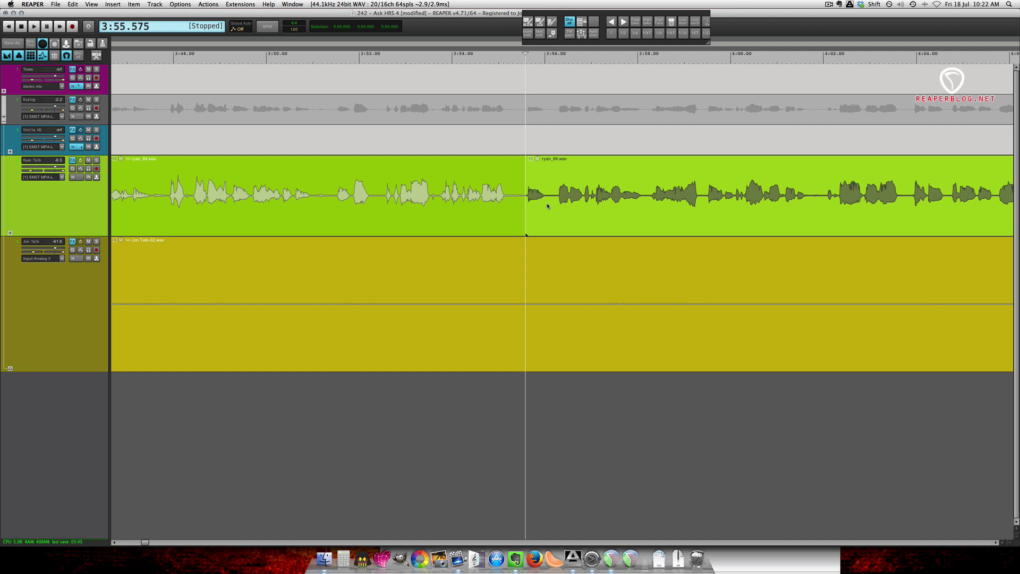
key(super+z)
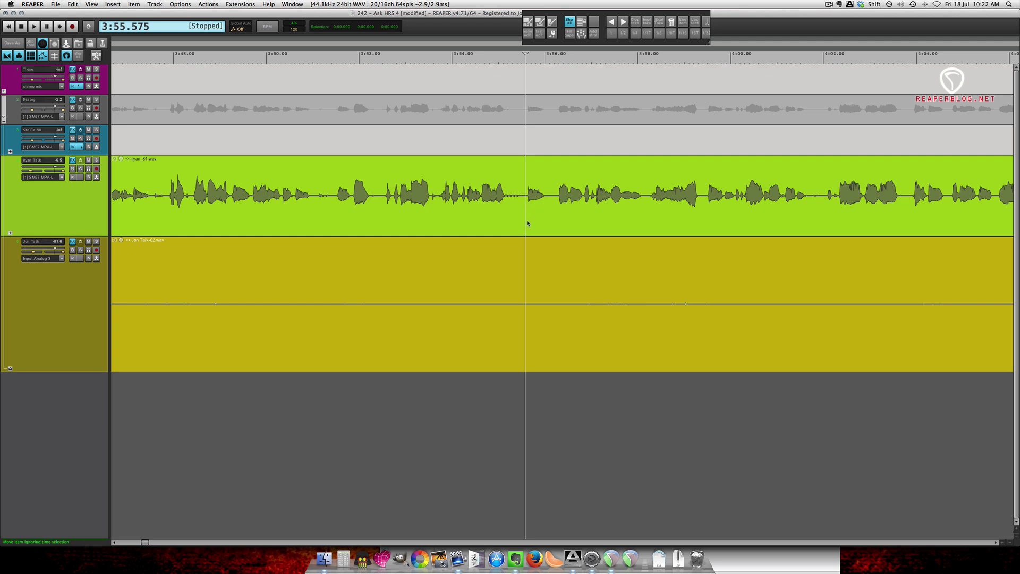
key(s)
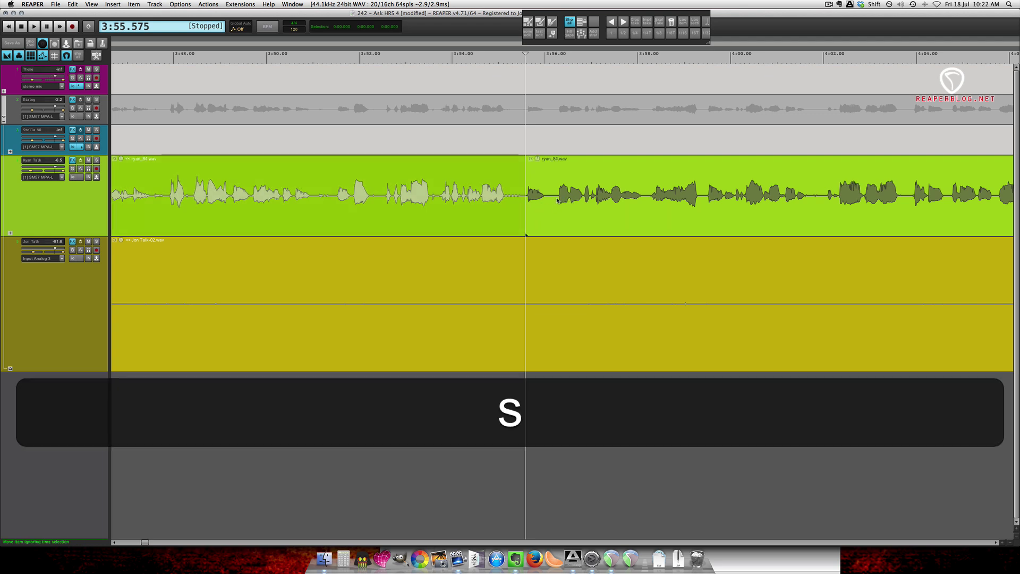
Ripple-trim out the stretch up to 3:56.253 and play back the edit from 3:55.575.
click(557, 197)
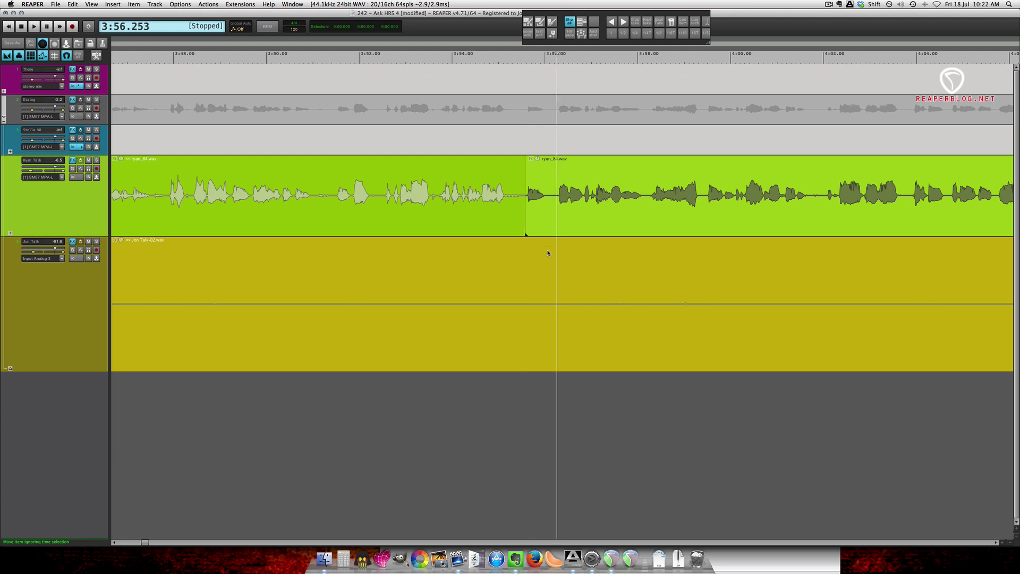
key(a)
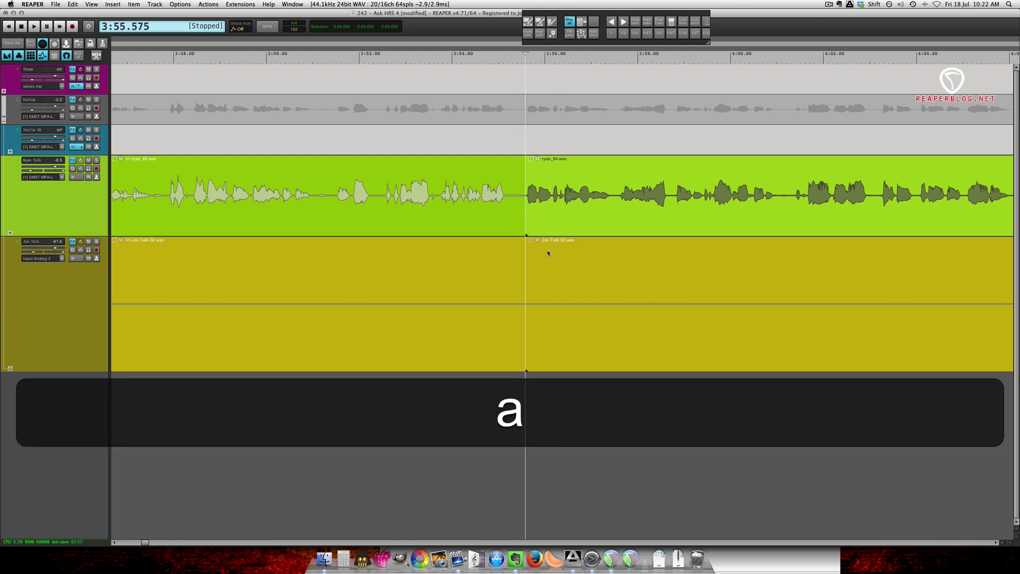
key(space)
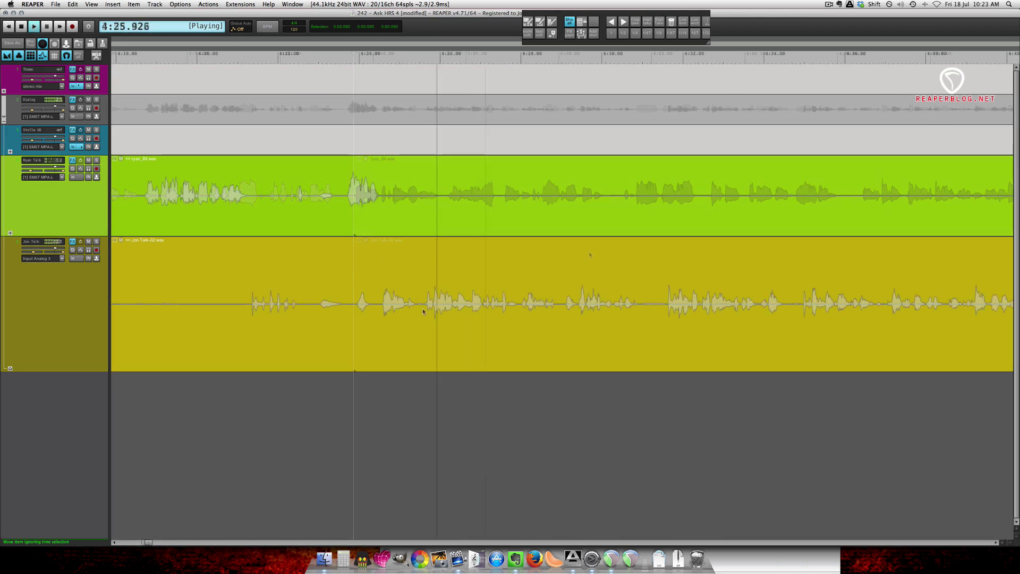
key(space)
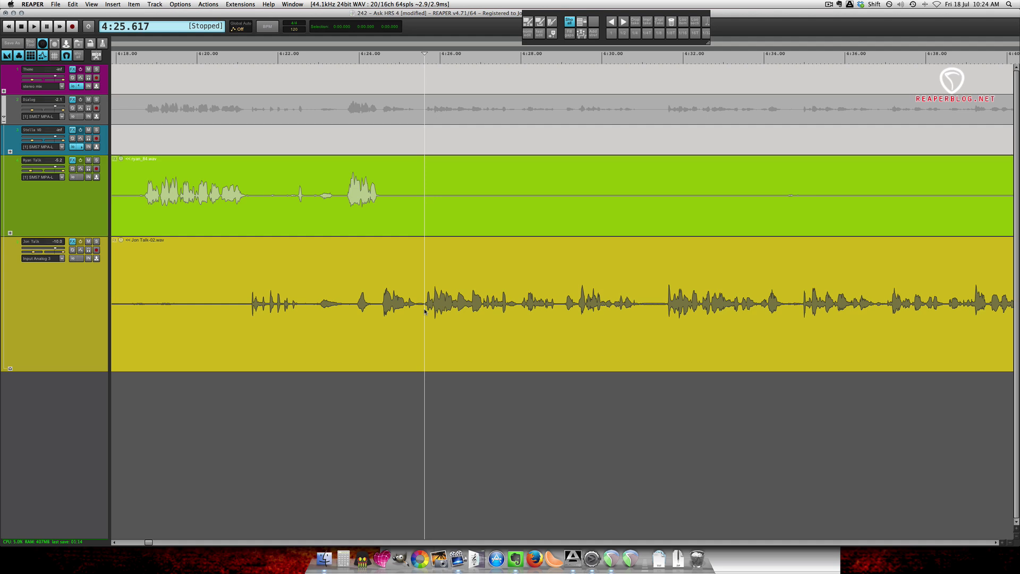
Zoom the arrange view out to show the full edited episode from start to end.
scroll(450, 316, down, 15)
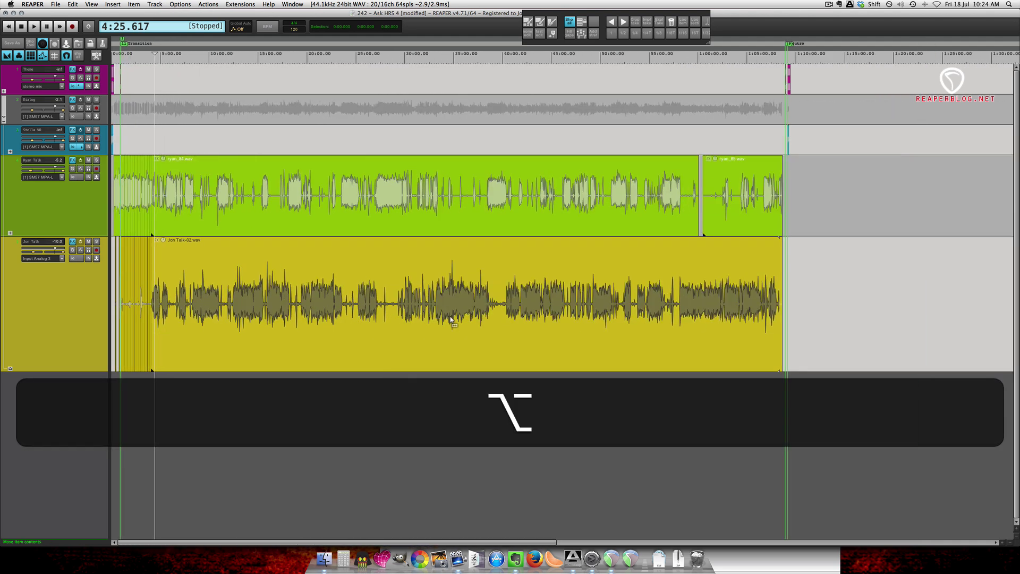
scroll(451, 318, down, 5)
scroll(451, 317, up, 4)
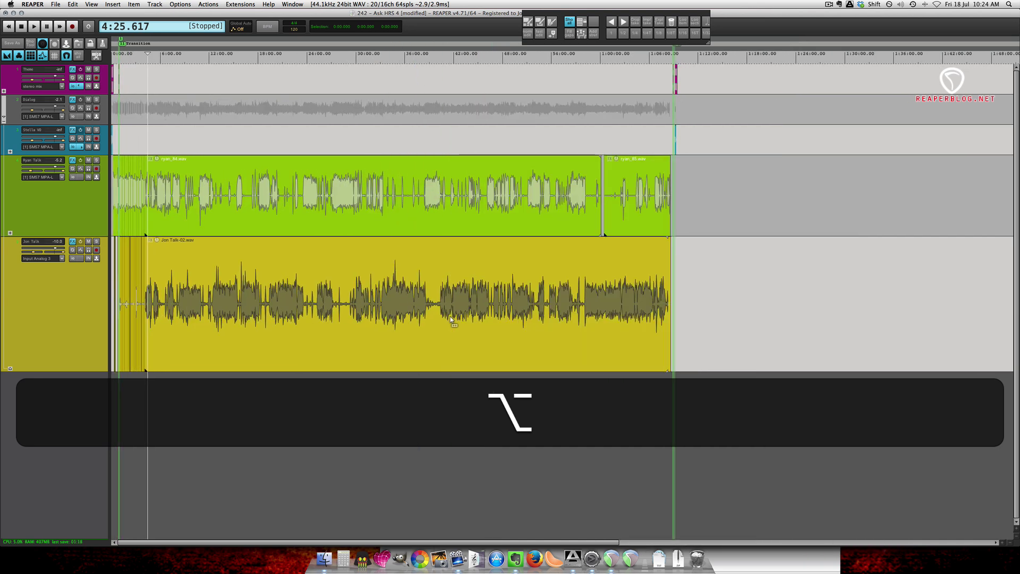
scroll(450, 318, up, 2)
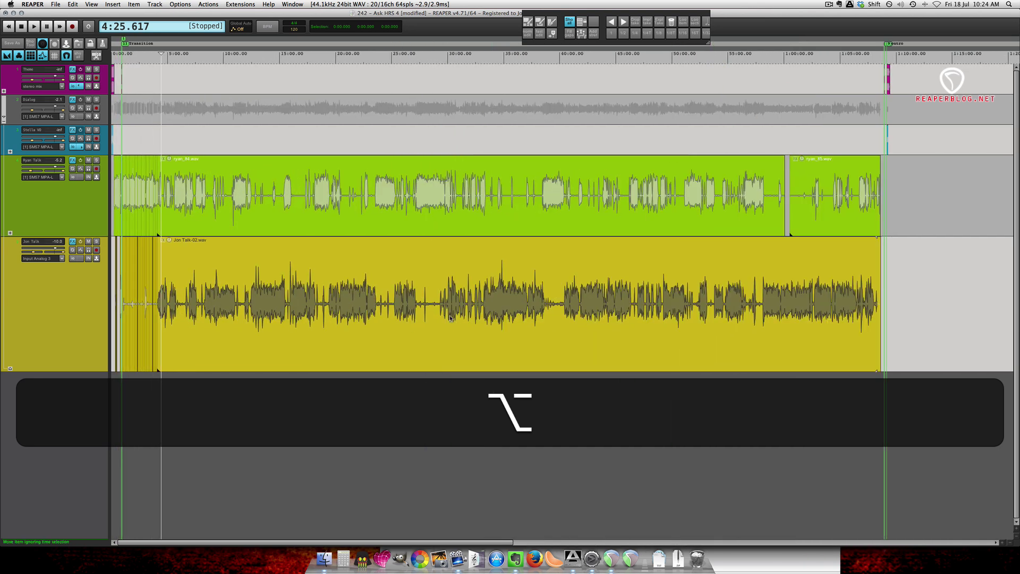